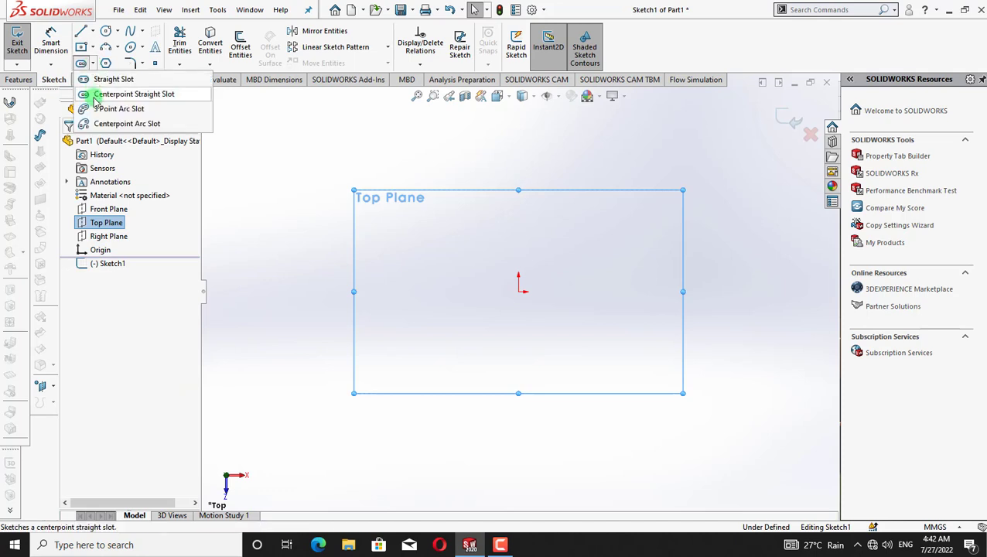
Sketch a centerpoint straight slot from the origin on the Top Plane, about 108 mm between arc centres and 83 mm wide.
click(100, 95)
click(518, 291)
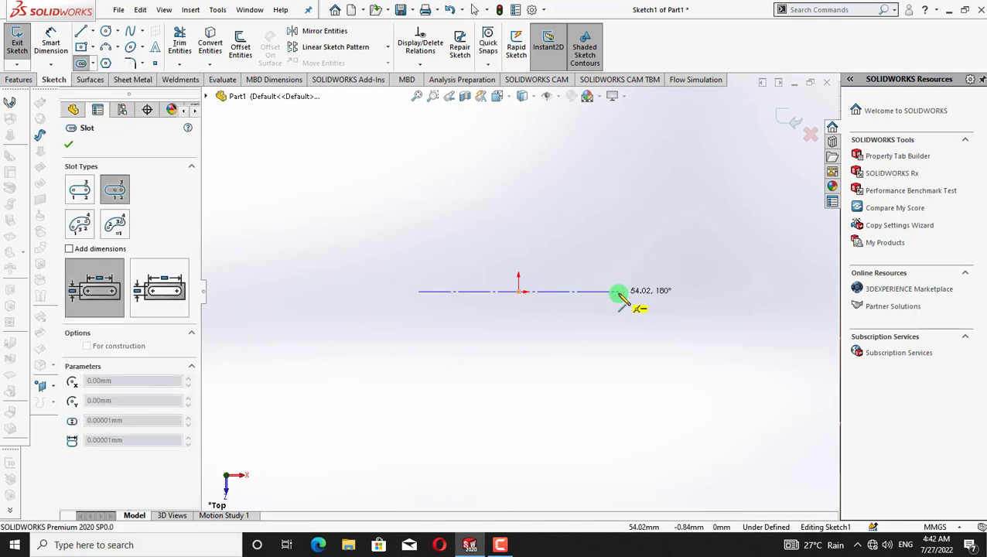
click(619, 291)
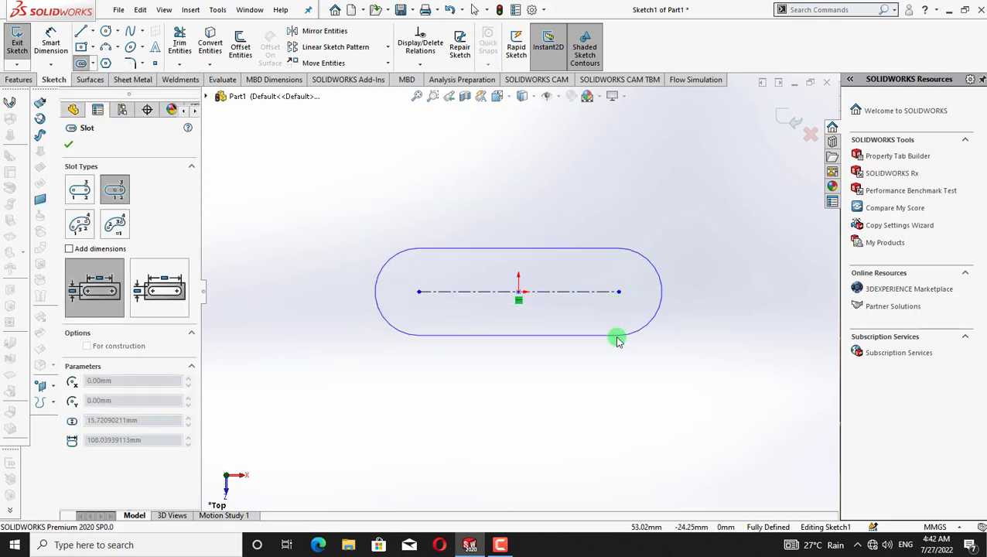
click(621, 368)
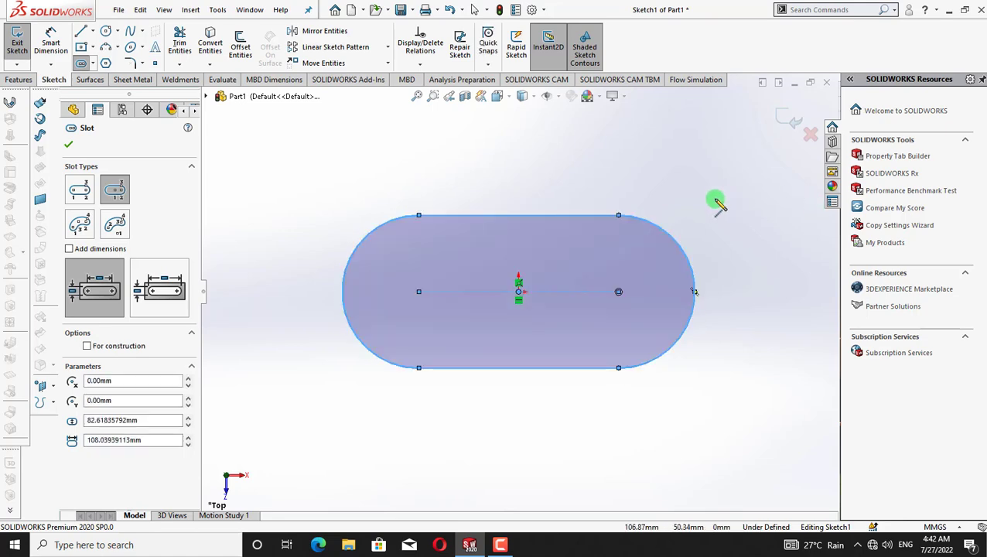
right_click(718, 204)
click(735, 210)
Dimension the distance between the slot's arc centres as 110 mm.
click(431, 291)
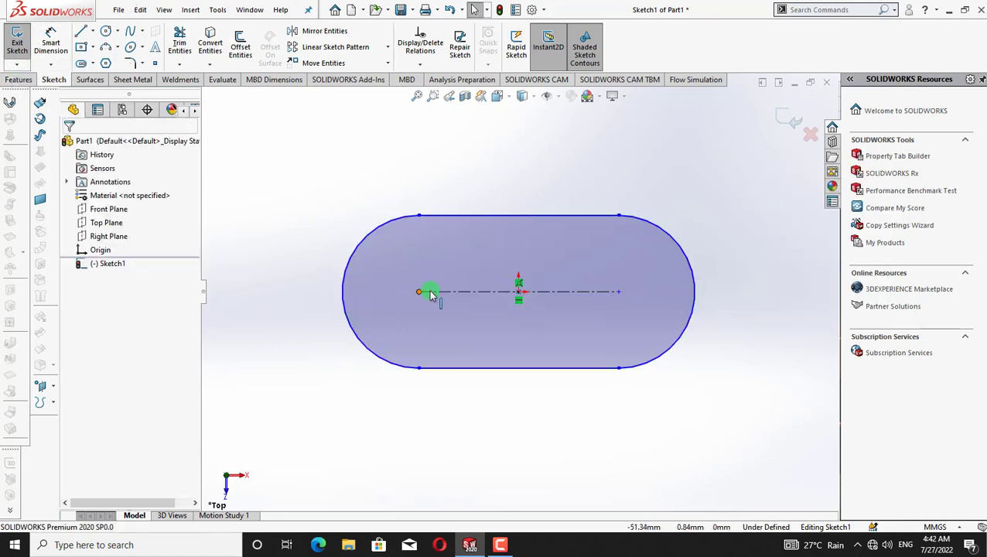
right_click(432, 290)
click(350, 144)
click(69, 144)
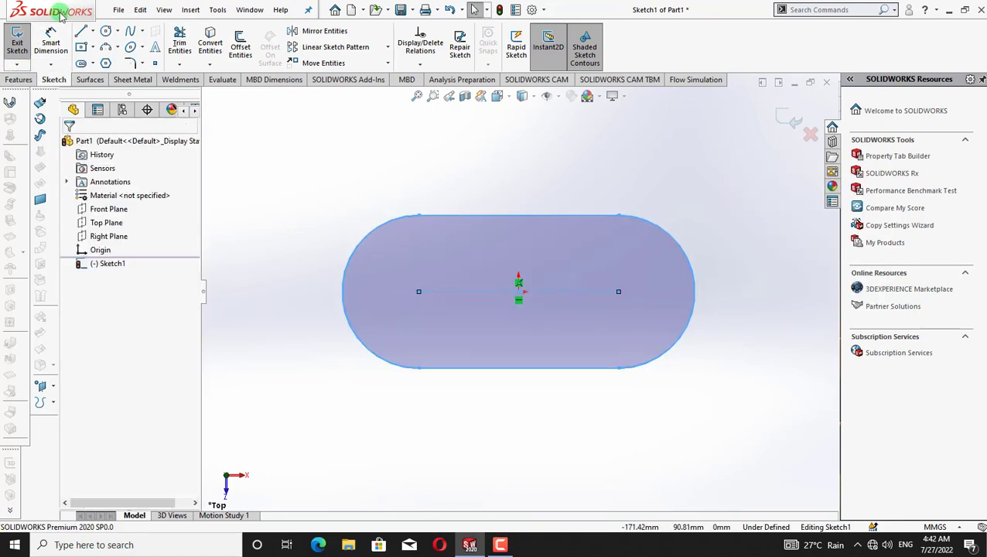
key(d)
click(569, 298)
click(472, 168)
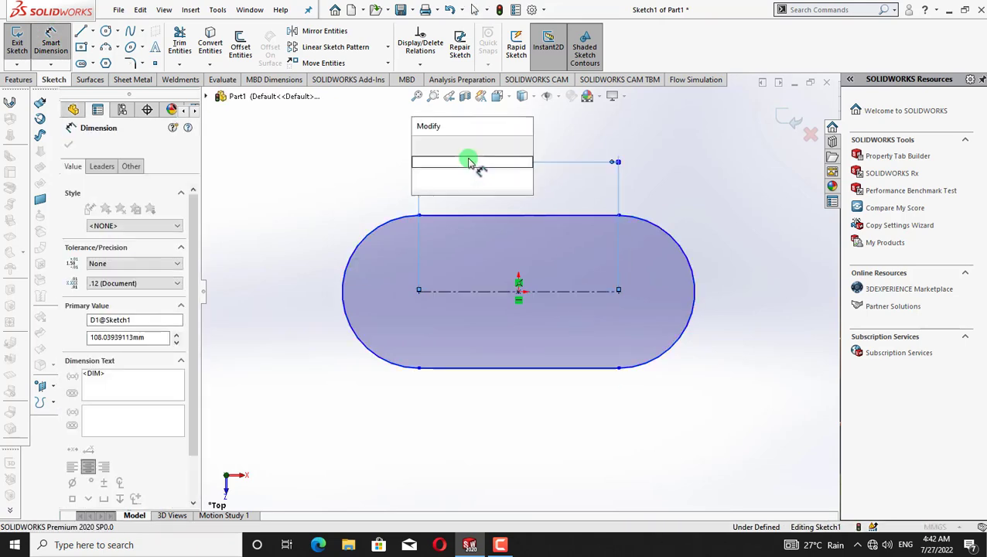
text(110)
key(Return)
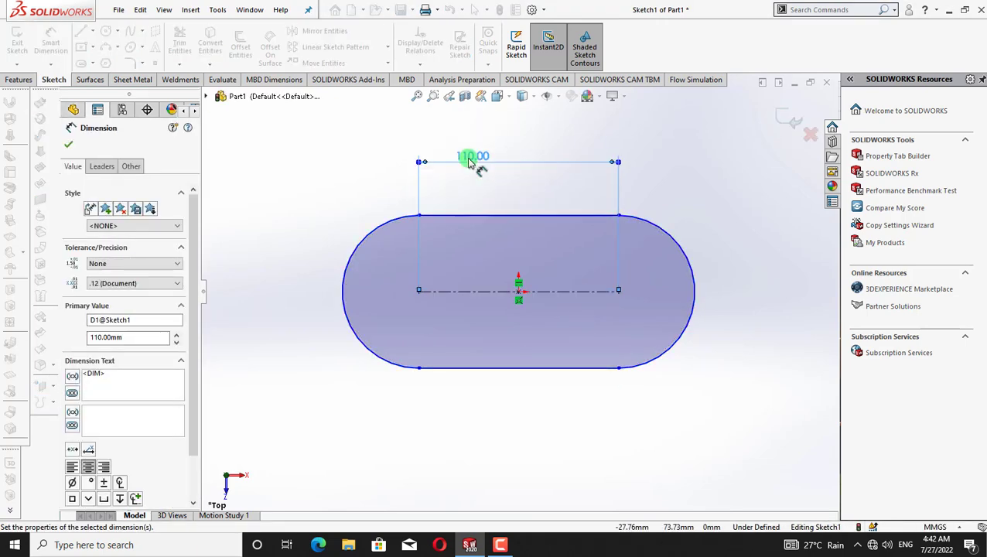
click(693, 275)
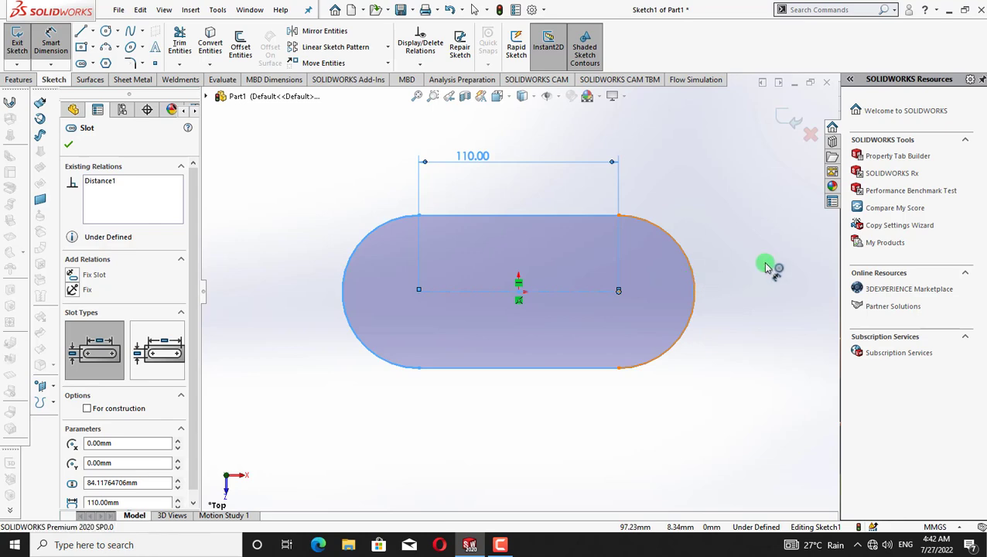
click(764, 264)
click(619, 294)
click(696, 292)
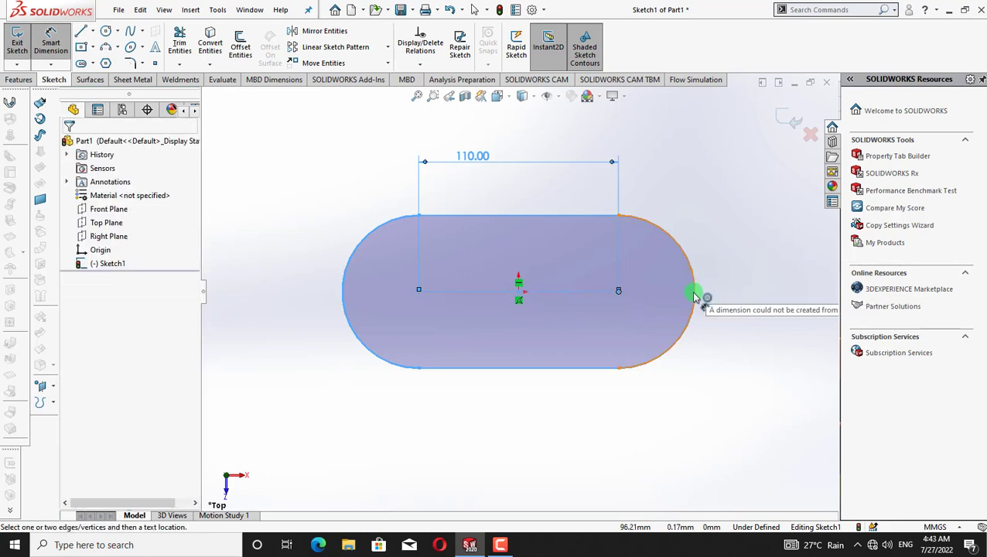
key(Escape)
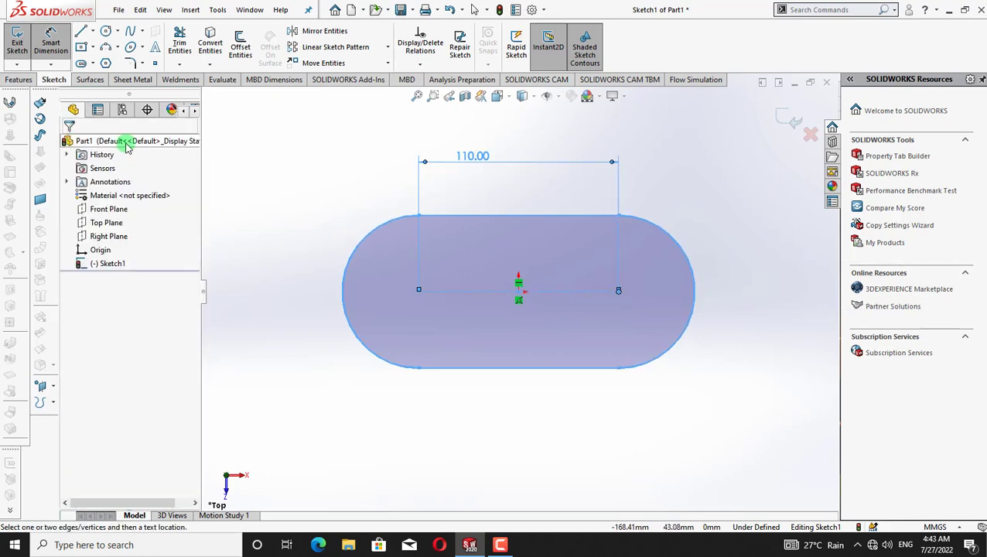
right_click(255, 175)
click(285, 211)
click(801, 334)
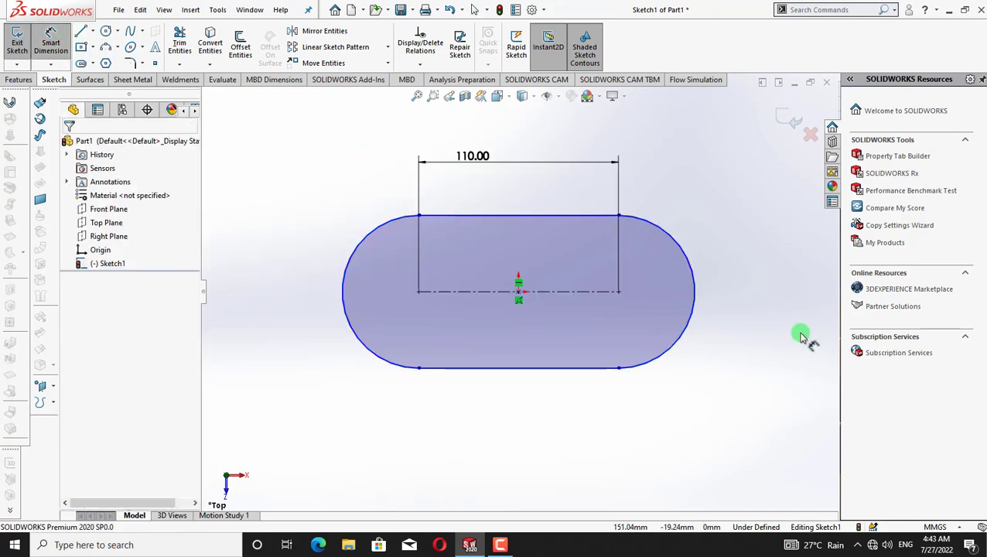
Dimension the slot's end arc with a 42 mm radius and exit the sketch.
click(680, 334)
click(760, 341)
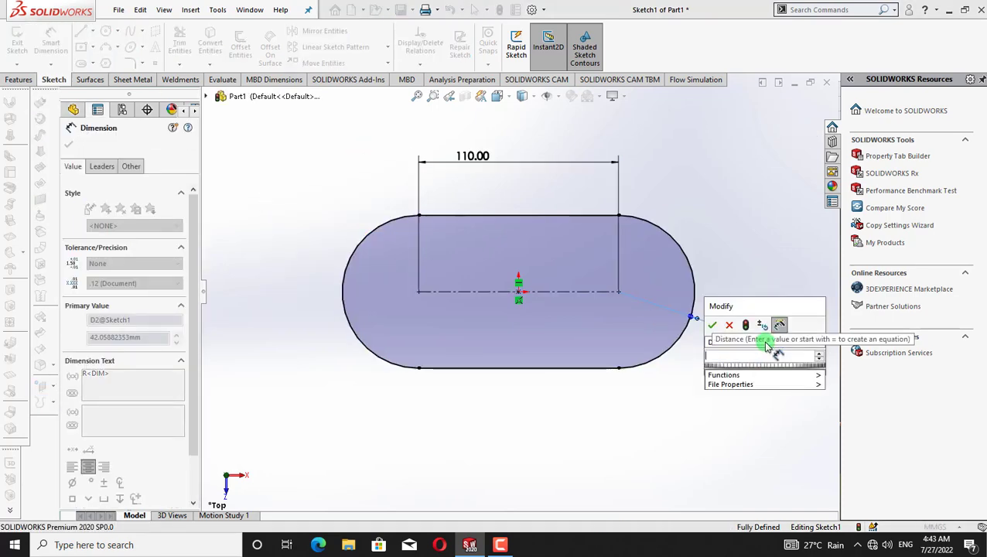
text(452)
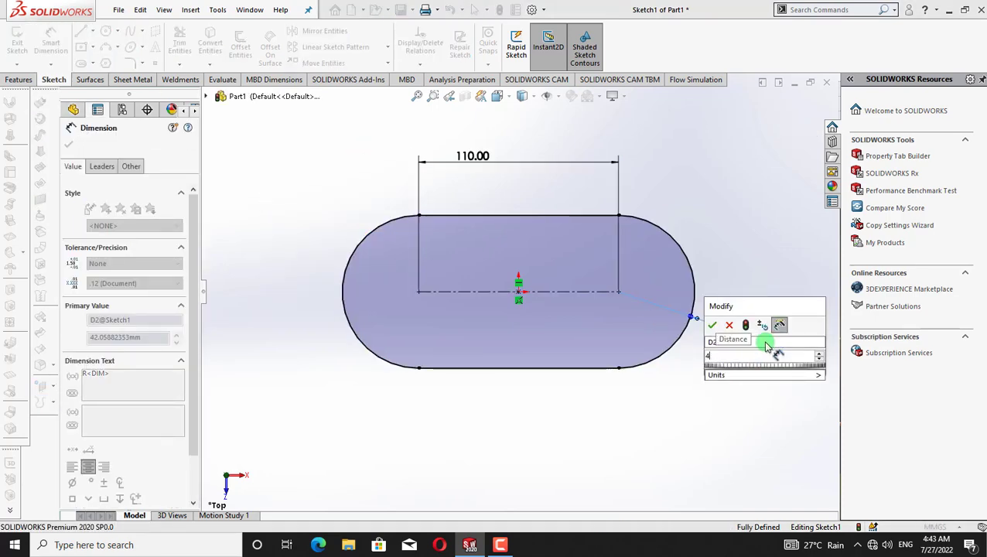
key(Return)
click(68, 143)
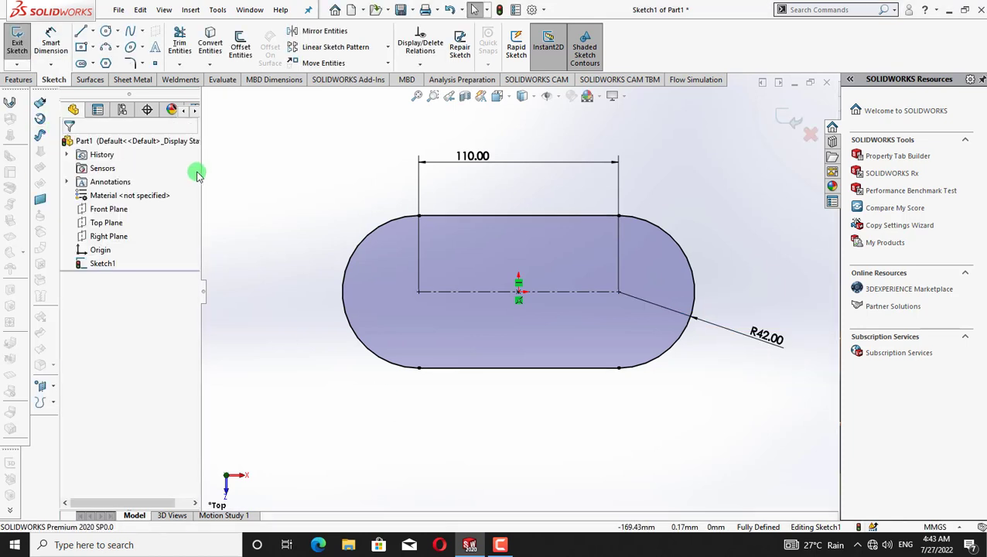
click(788, 118)
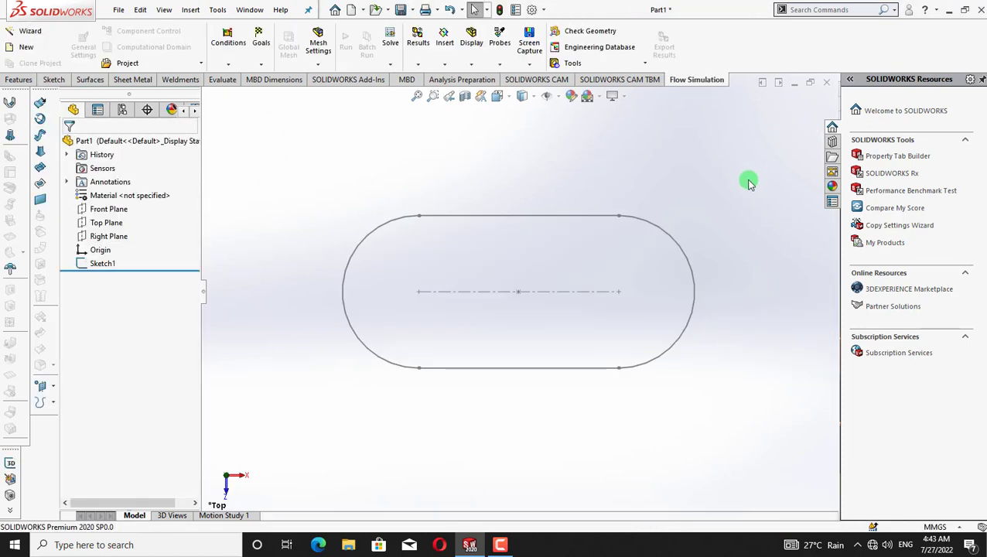
Create a reference plane offset 200 mm above the Top Plane.
click(19, 79)
click(489, 63)
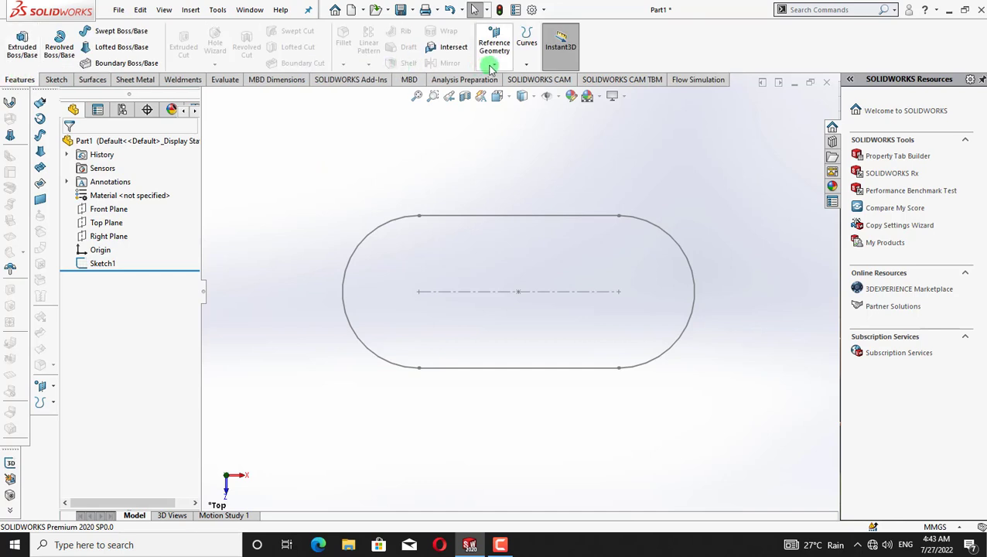
click(548, 91)
click(255, 98)
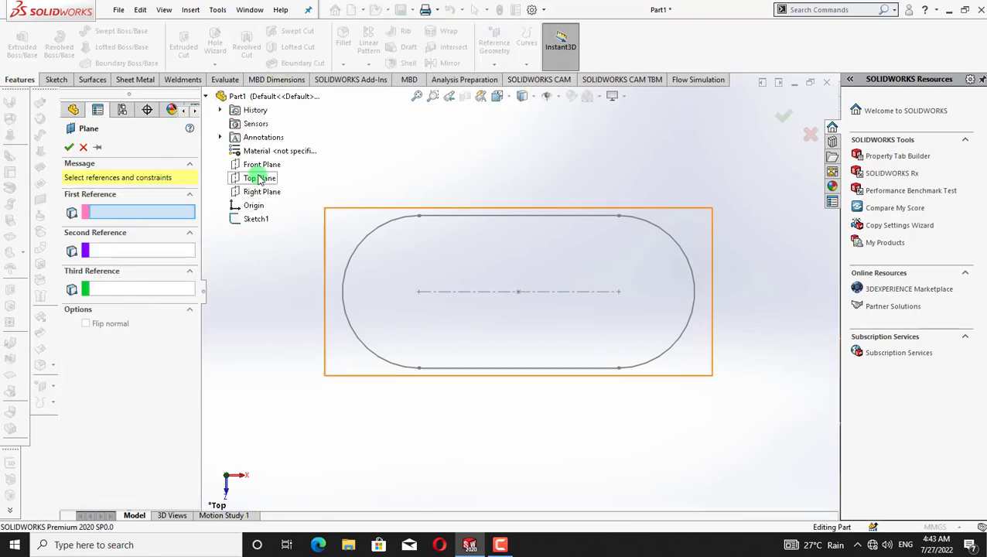
click(259, 178)
key(ctrl+1)
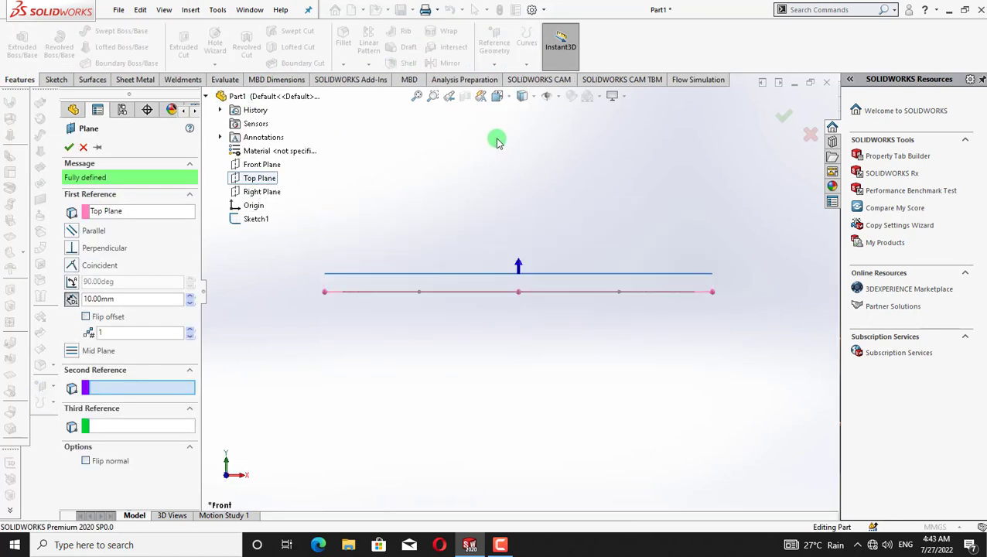
click(189, 295)
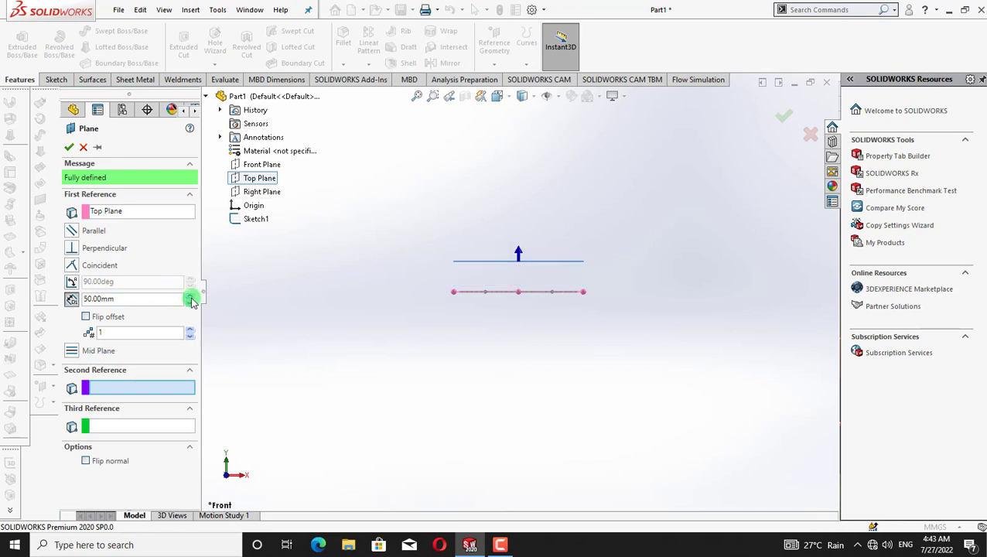
click(190, 296)
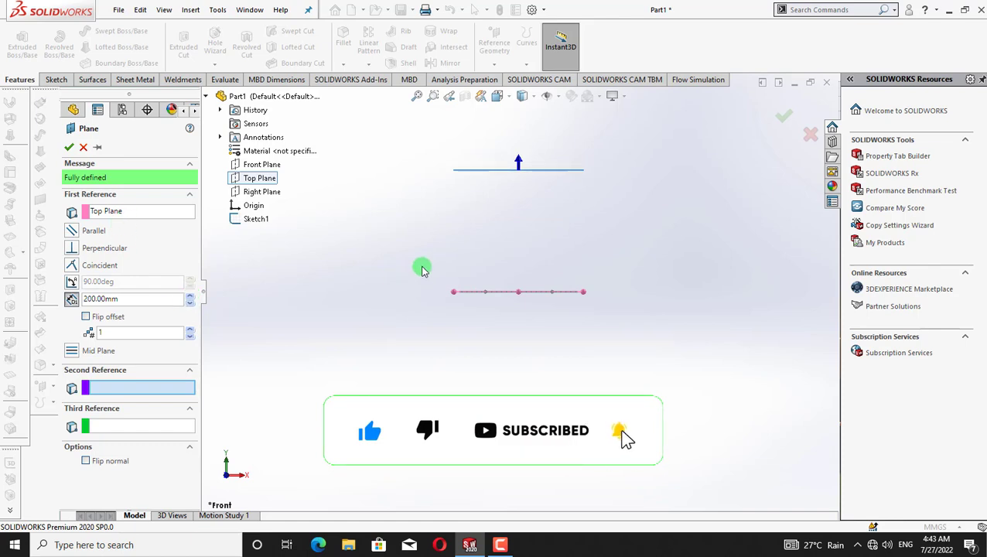
click(69, 147)
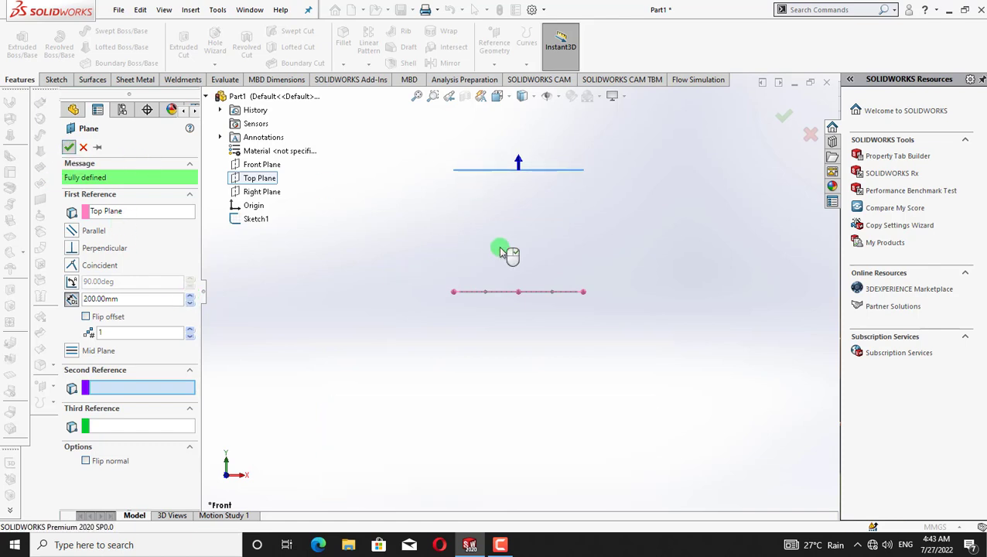
right_click(86, 292)
click(129, 241)
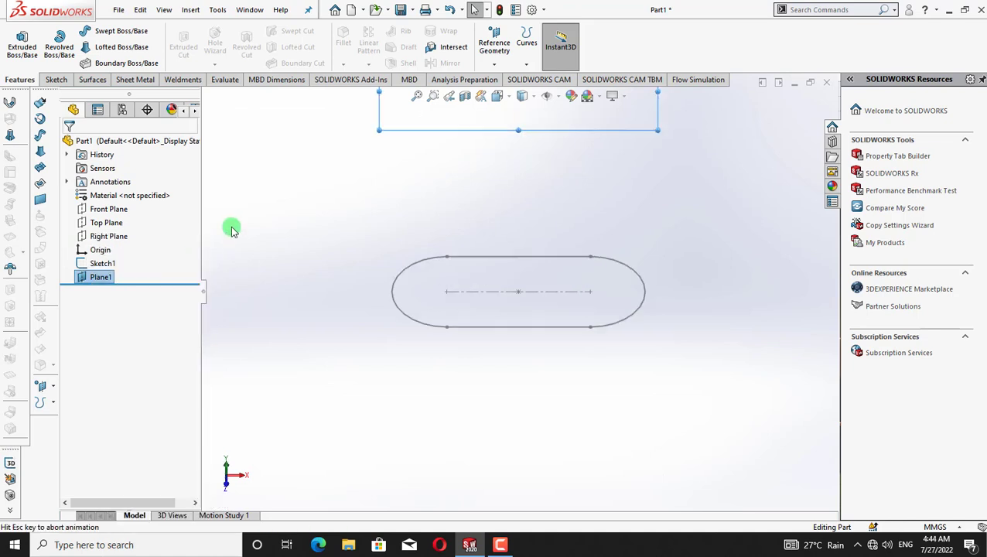
right_click(99, 279)
click(109, 246)
click(106, 30)
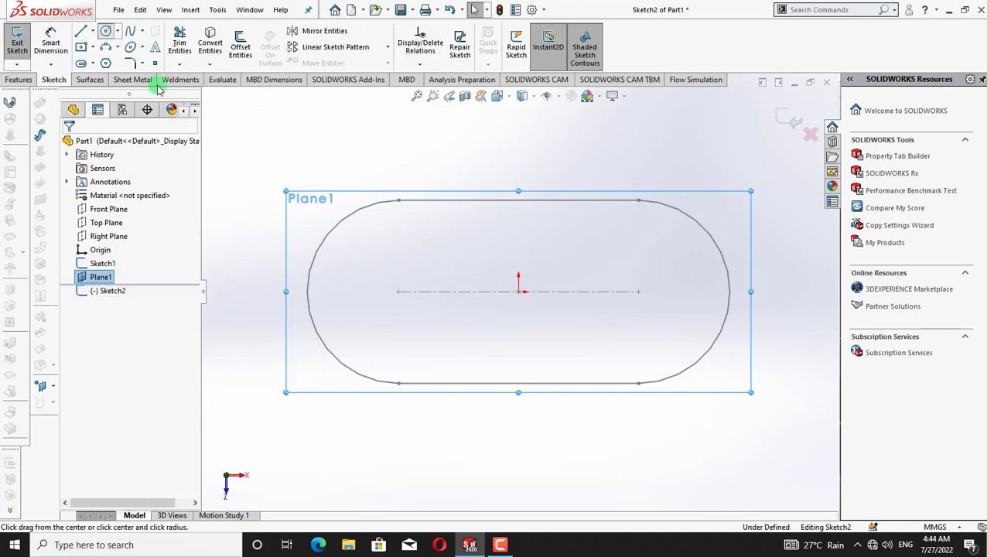
click(399, 292)
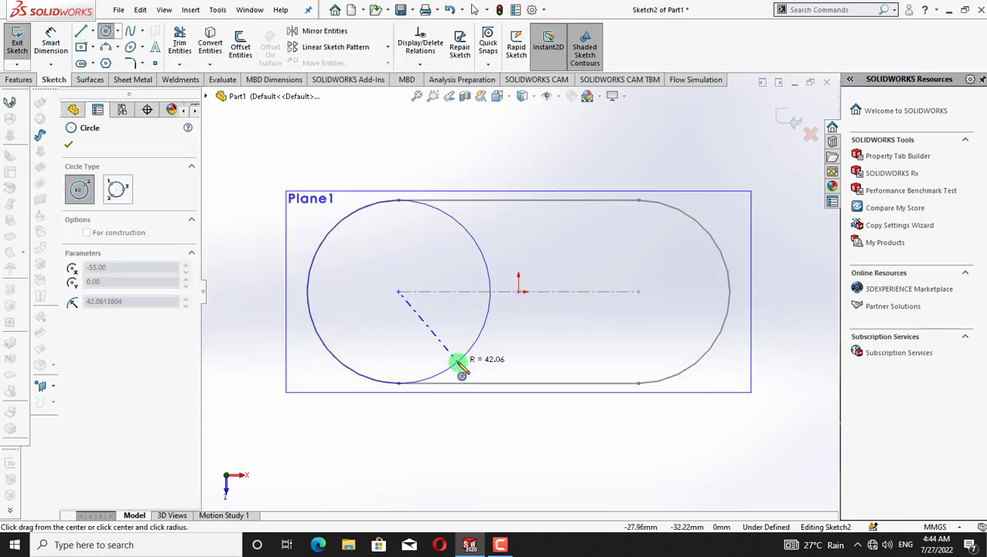
click(458, 357)
key(Escape)
key(Escape)
key(Escape)
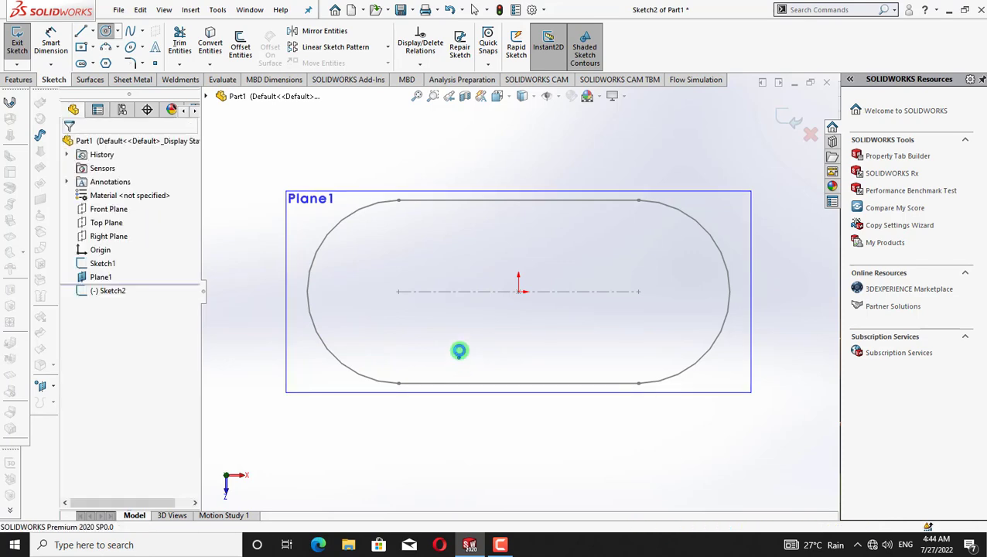
click(58, 79)
click(106, 31)
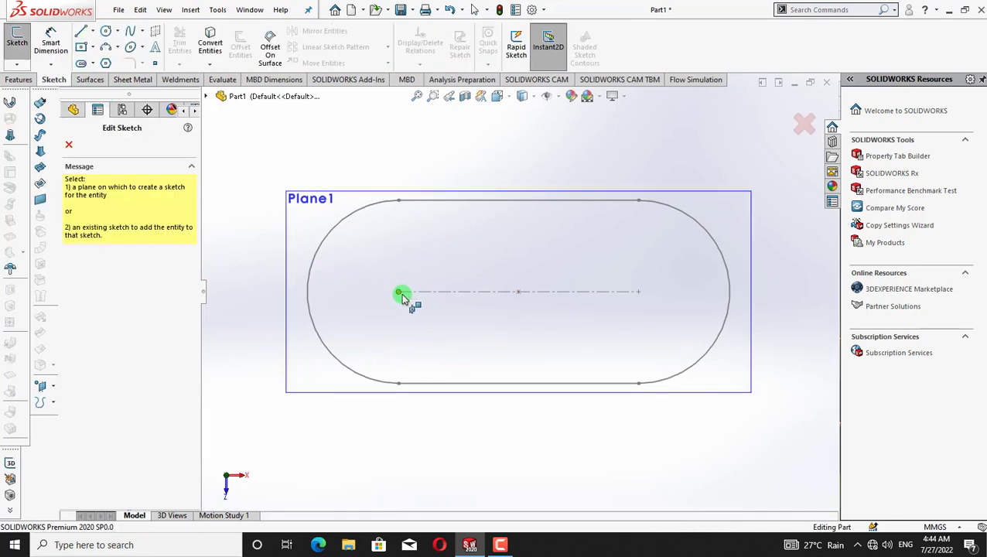
click(68, 142)
Sketch a circle of about 42 mm radius on Plane1, centred on the slot's left arc centre, and exit the sketch.
right_click(101, 277)
click(113, 261)
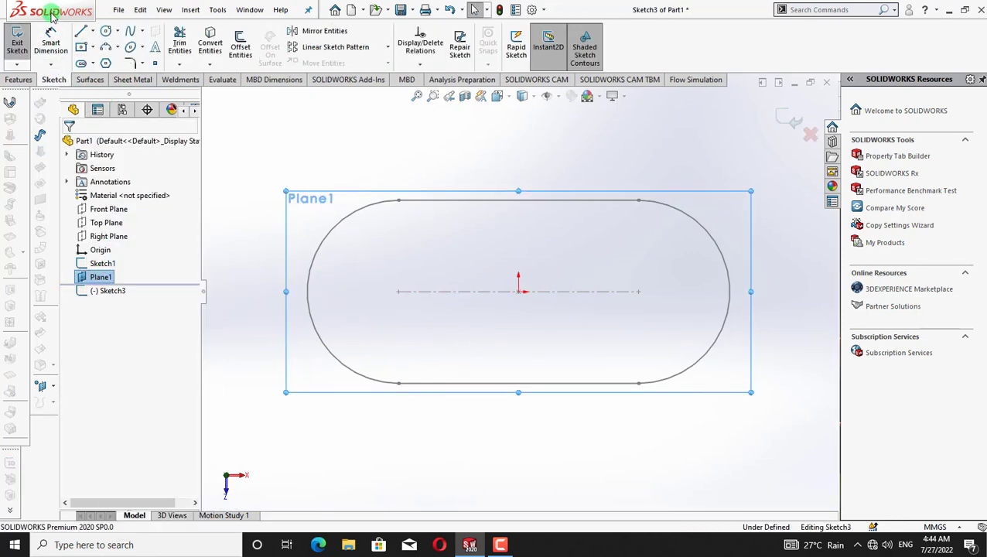
click(106, 31)
click(399, 292)
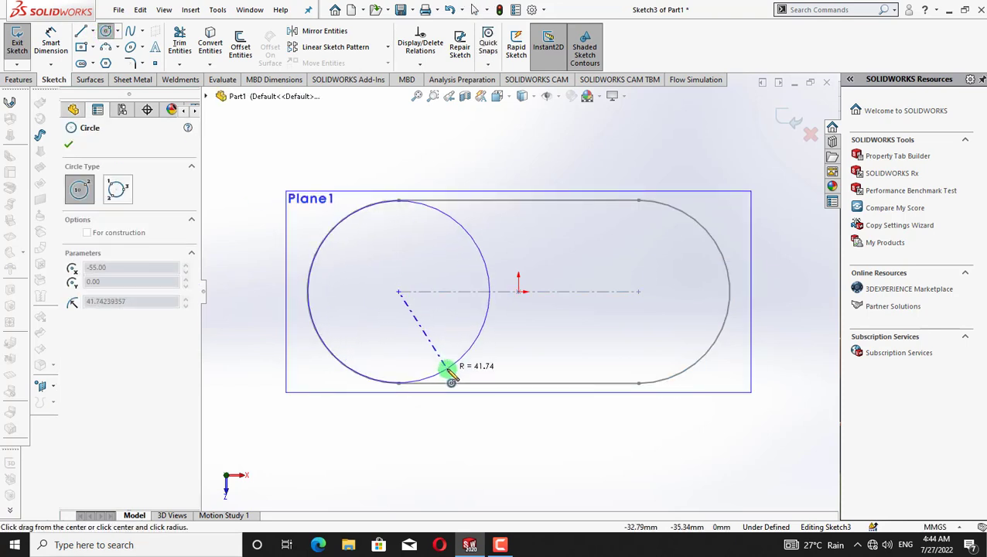
click(450, 371)
key(Escape)
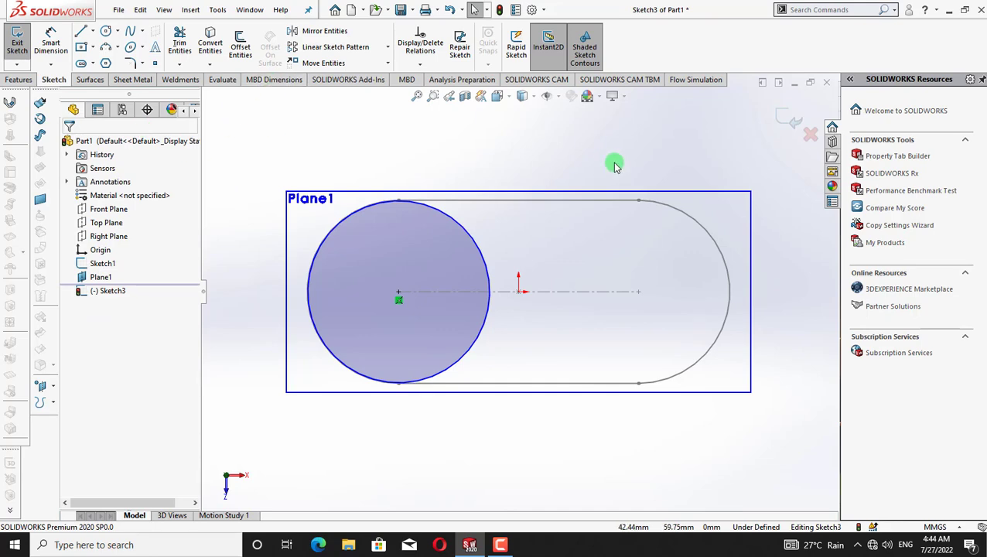
click(789, 120)
Sketch an outward-bulging 3-point arc of about 492 mm radius on the Front Plane, joining the left ends of the circle and slot.
right_click(108, 209)
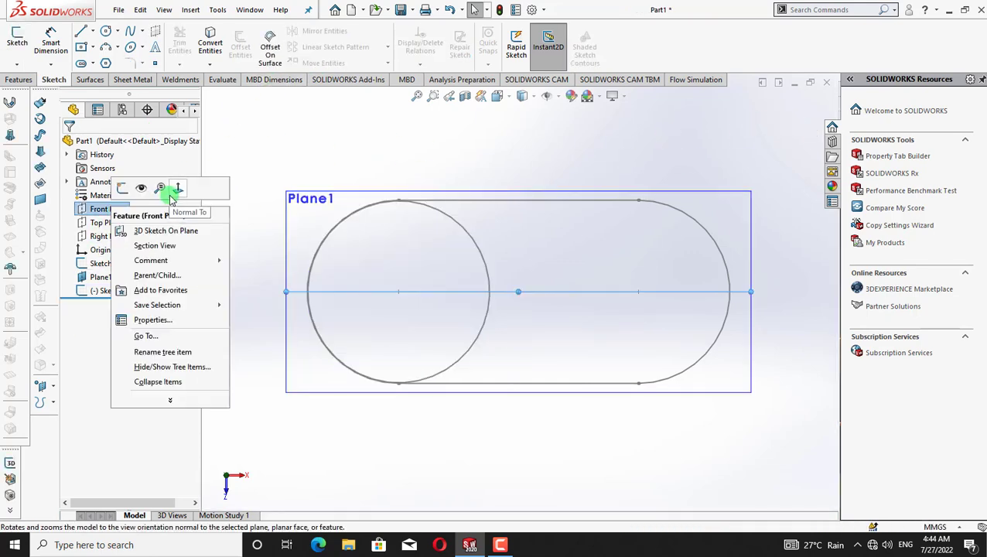
click(170, 195)
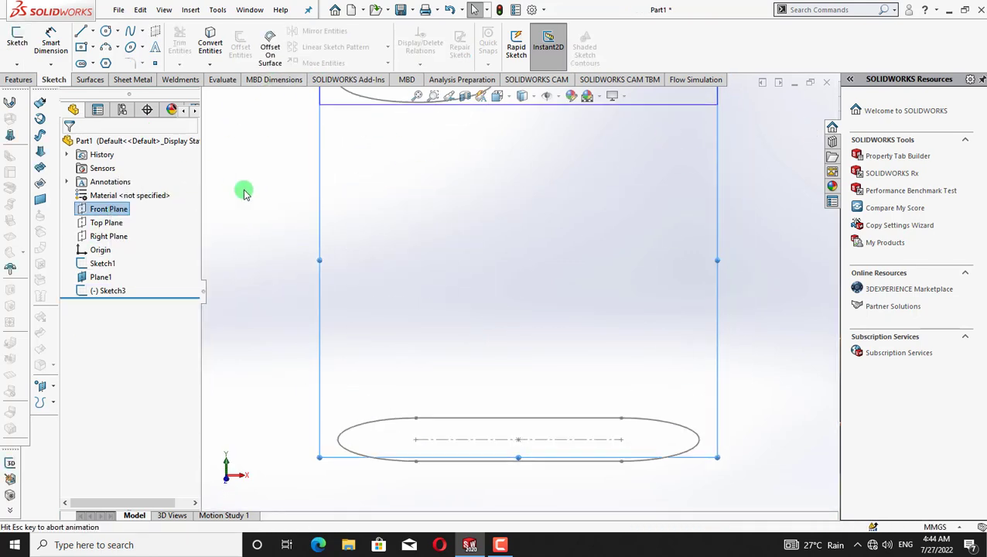
right_click(556, 113)
right_click(105, 208)
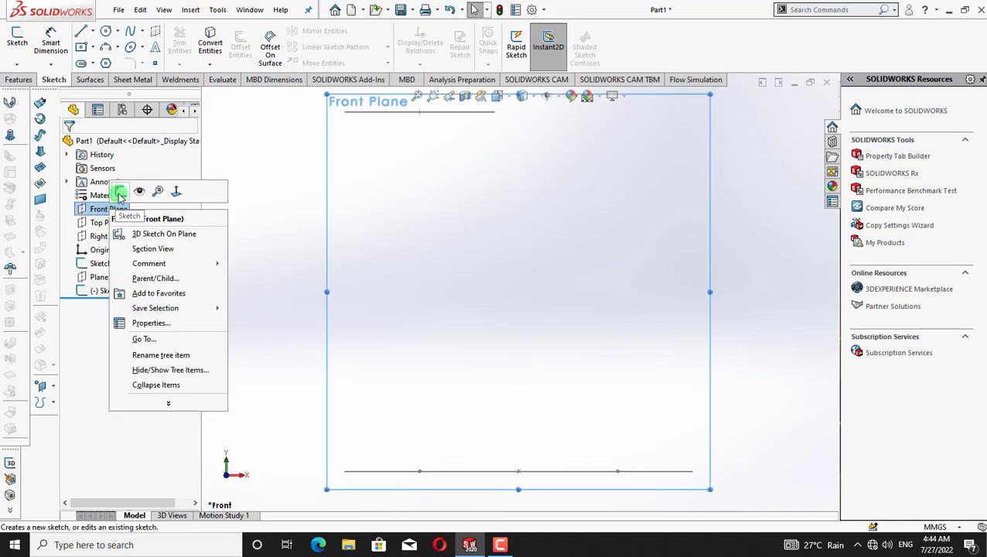
click(120, 191)
click(106, 49)
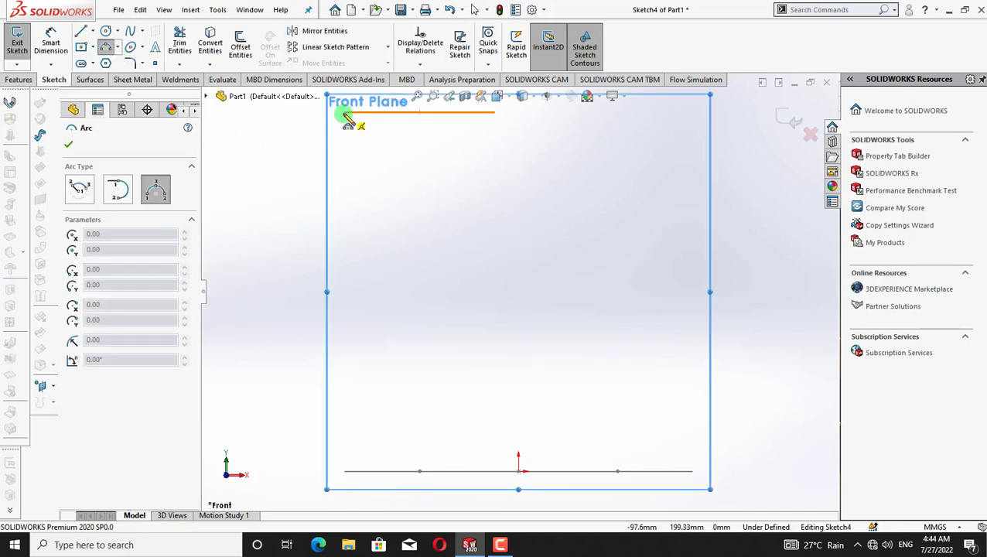
click(345, 113)
click(346, 471)
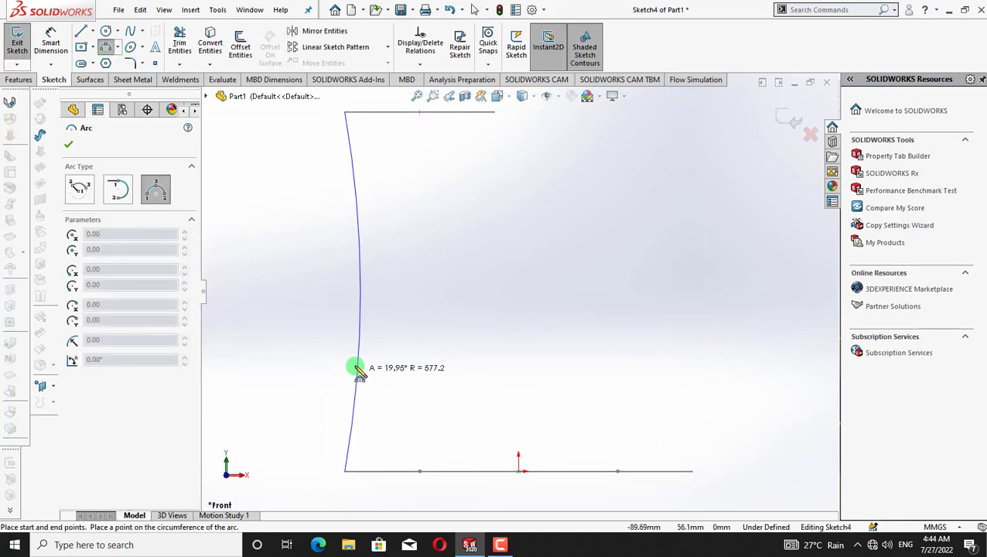
click(327, 345)
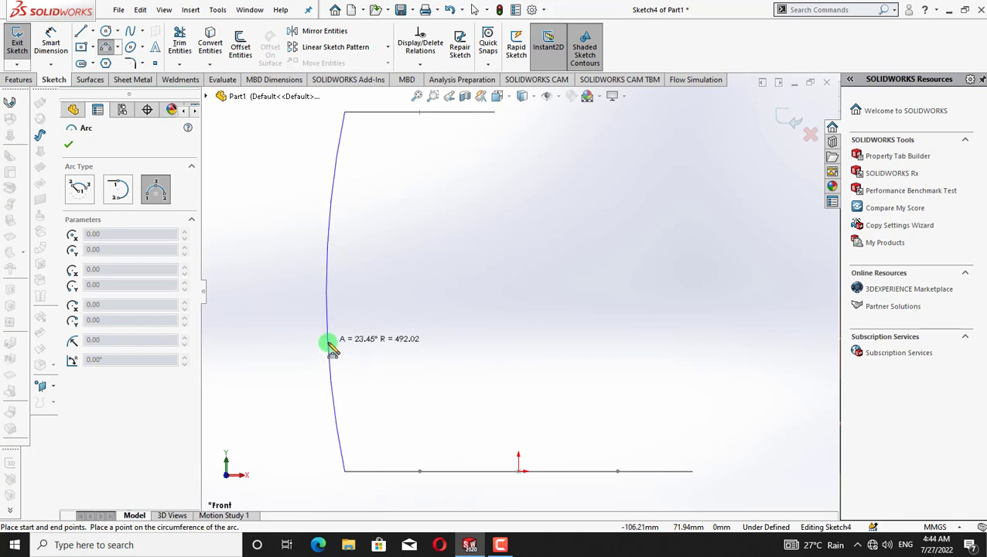
Sketch an outward-bulging 3-point arc of about 386 mm radius rising from the slot's right end to roughly mid-height.
right_click(269, 324)
click(303, 324)
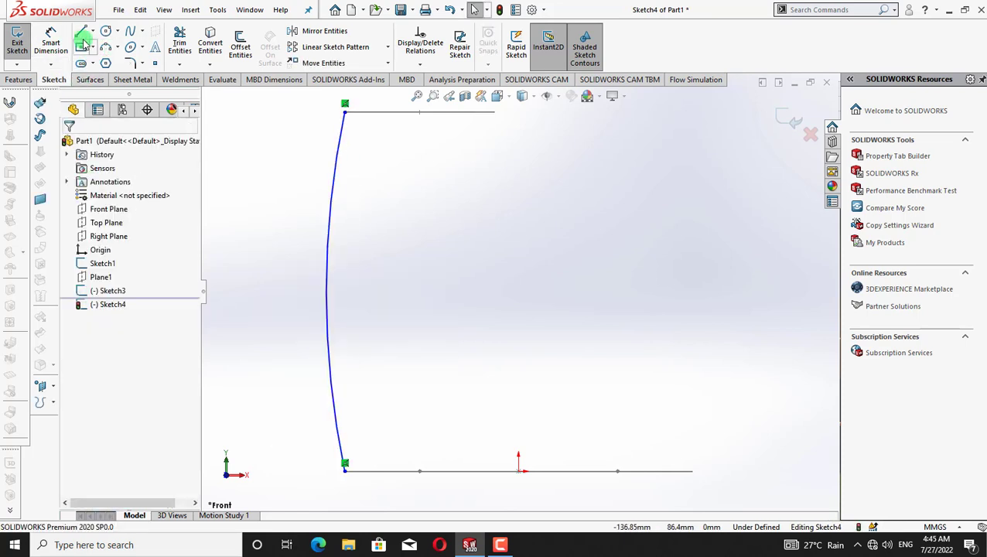
click(105, 49)
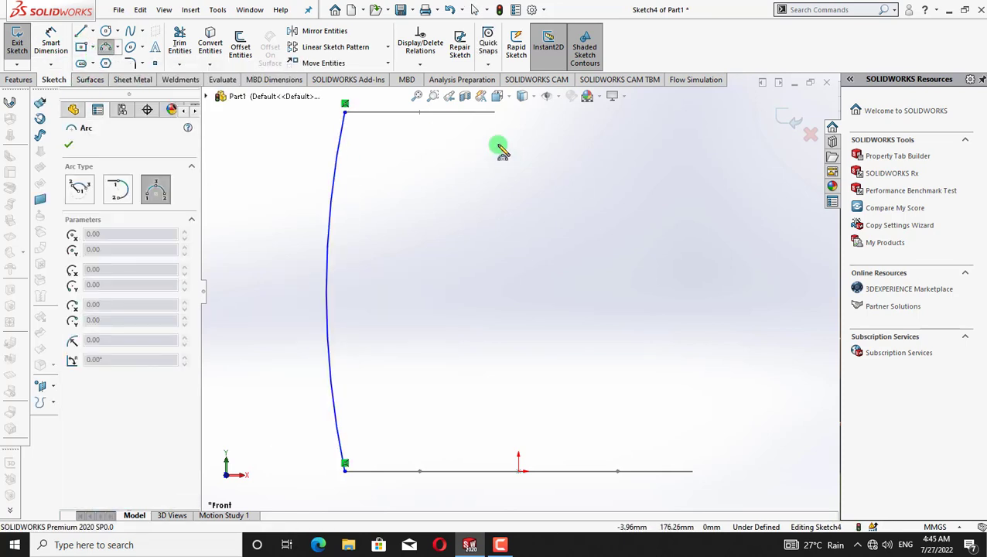
click(692, 471)
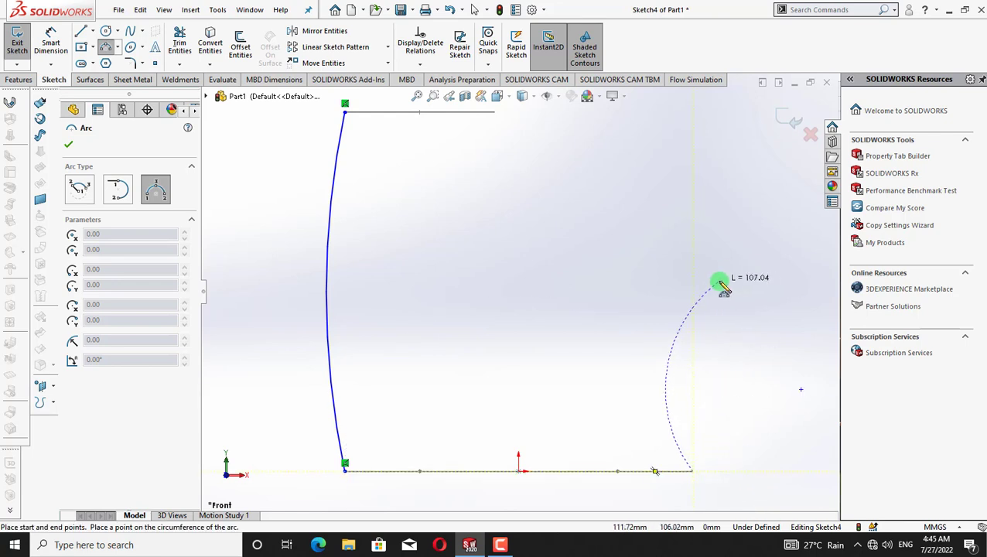
click(719, 281)
click(716, 339)
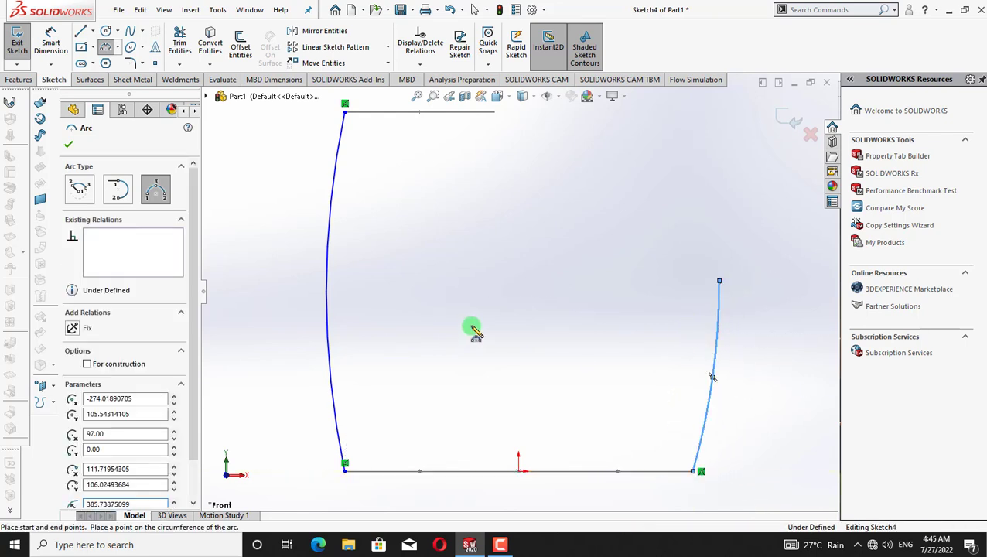
key(Escape)
Try to join the circle's right end to the right arc's upper end with a deep inward-curving 3-point arc, and undo it.
click(105, 47)
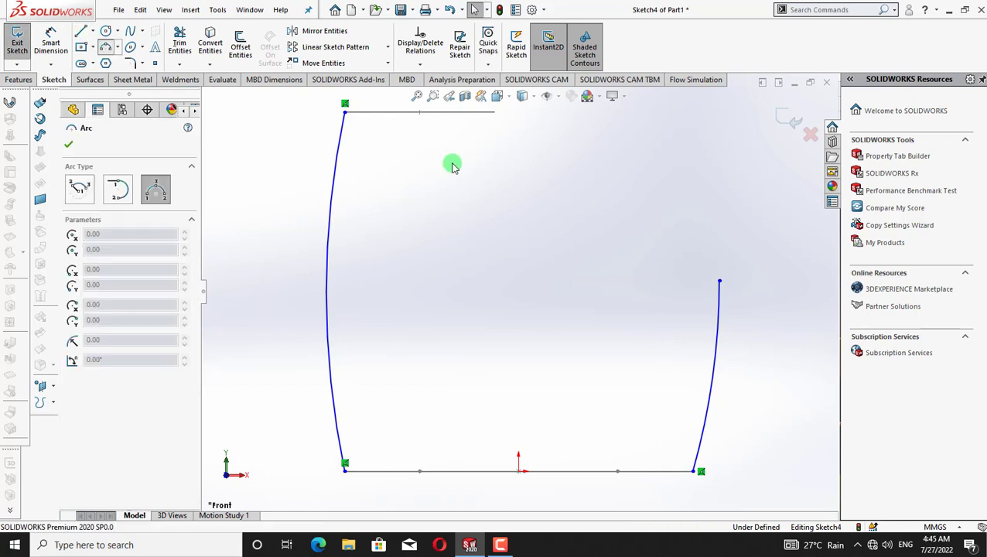
click(494, 112)
click(719, 281)
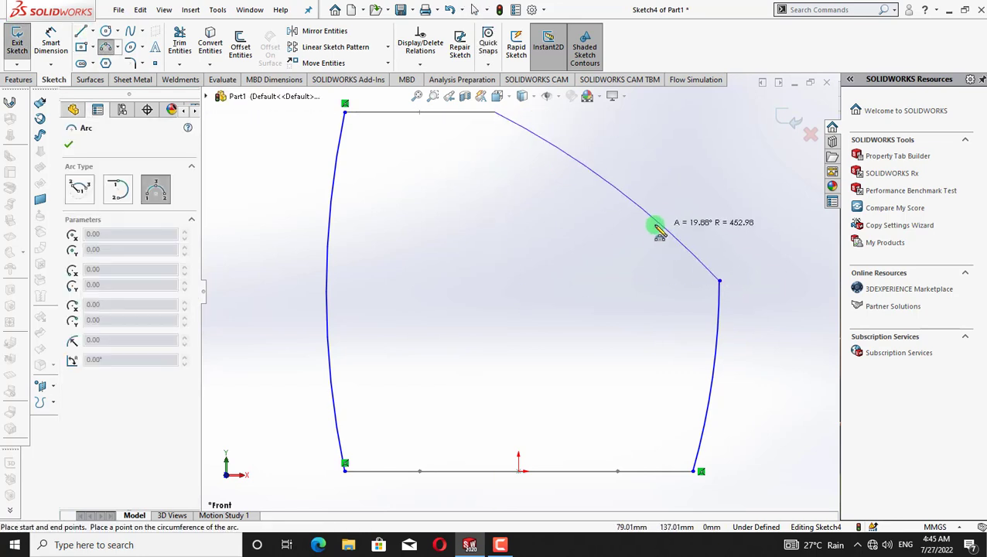
click(526, 223)
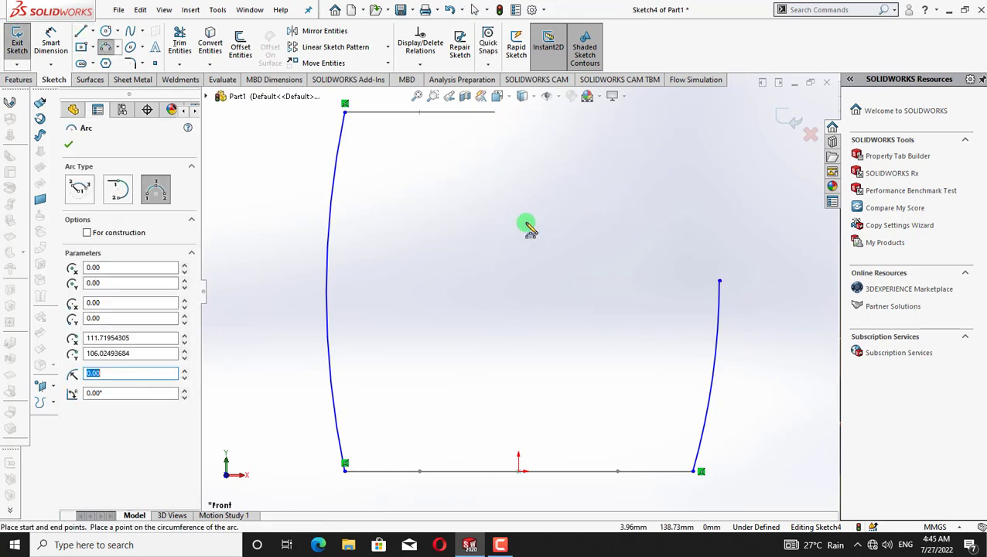
click(720, 282)
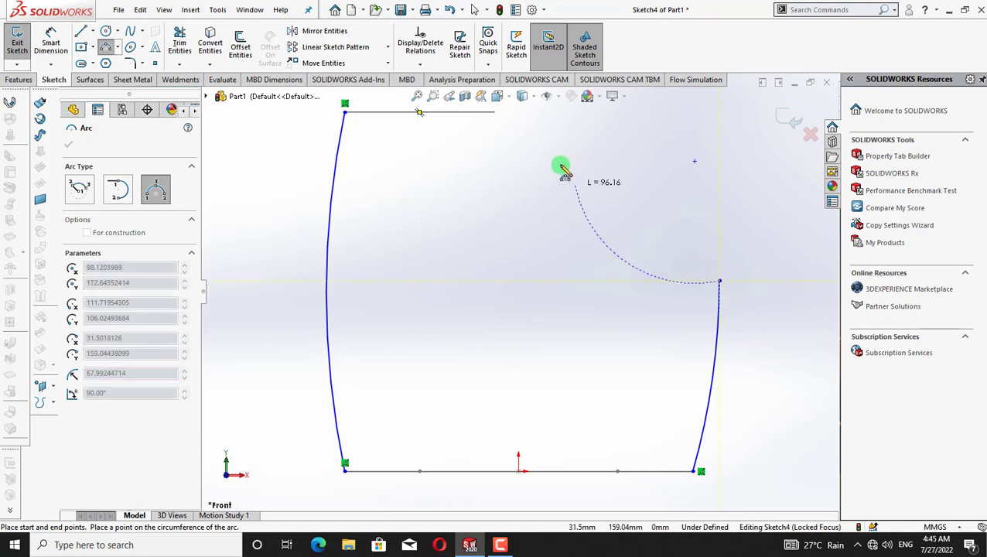
click(496, 114)
click(542, 212)
right_click(461, 233)
click(464, 236)
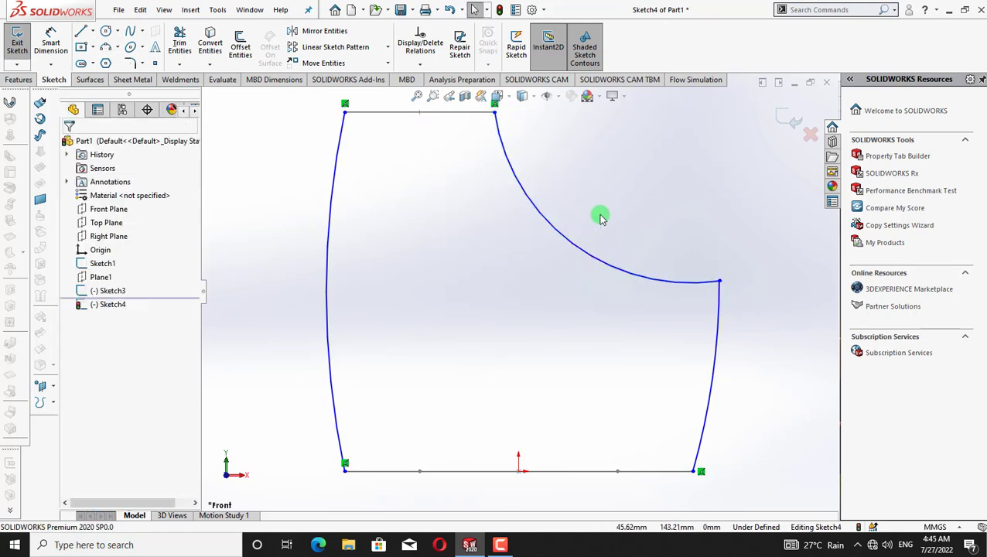
key(ctrl+z)
Sketch an inward-curving 3-point arc of about 241 mm radius from the circle's right end to the right arc's upper end.
click(105, 47)
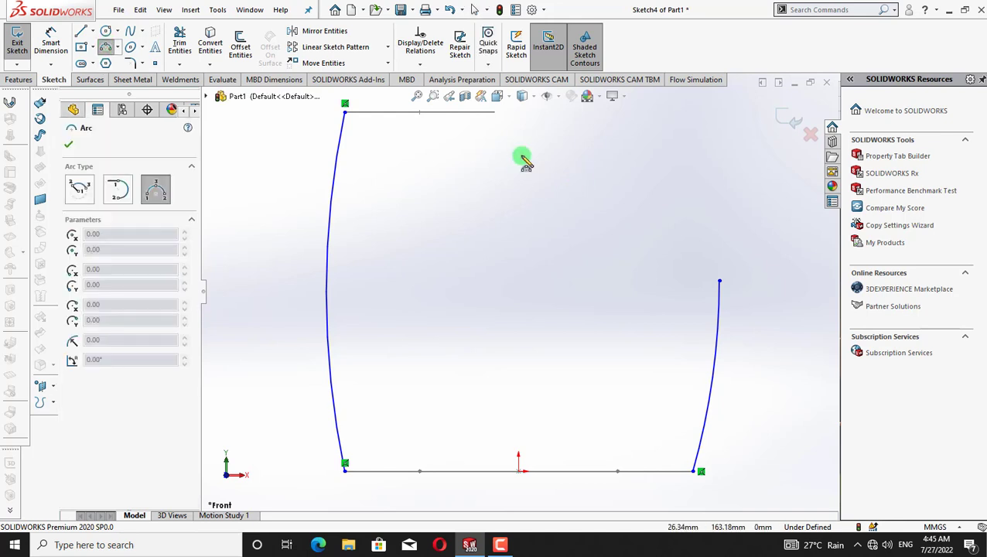
click(497, 114)
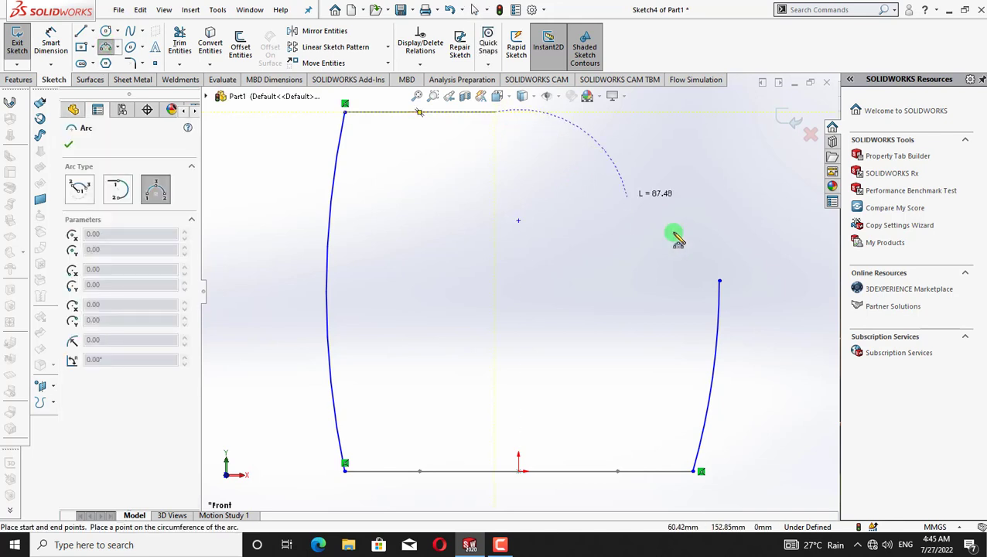
click(715, 279)
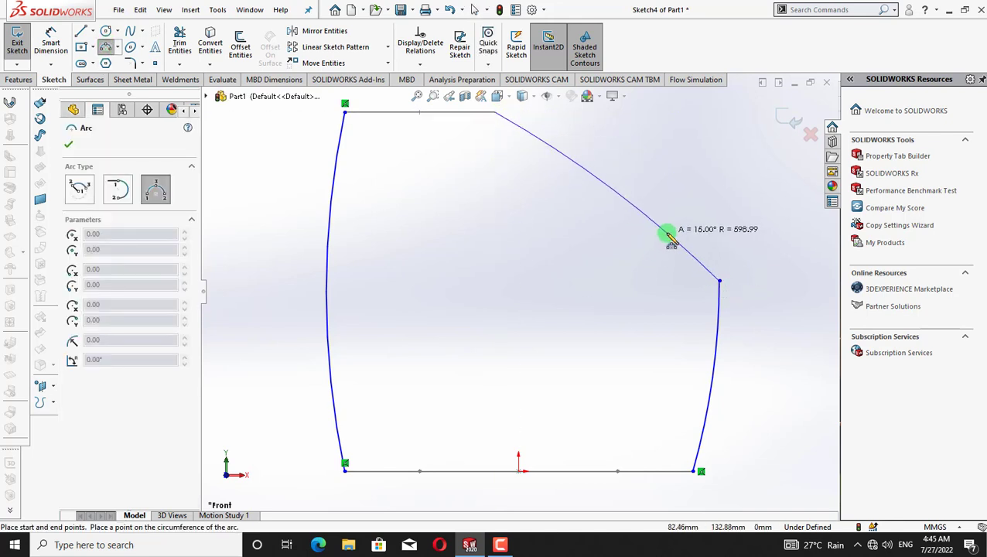
click(652, 256)
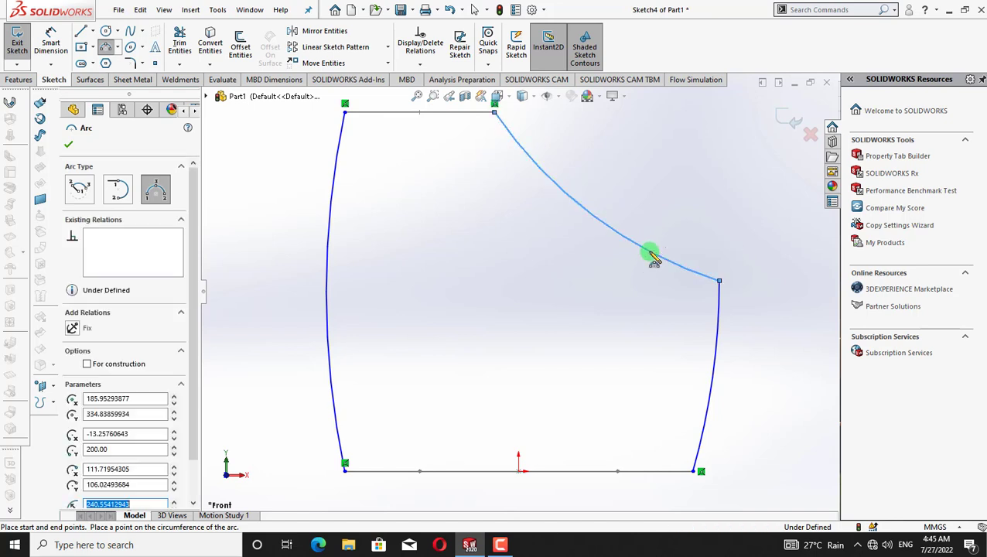
right_click(709, 235)
click(727, 237)
Round the corner between the two right-side arcs with a 40 mm sketch fillet.
click(134, 63)
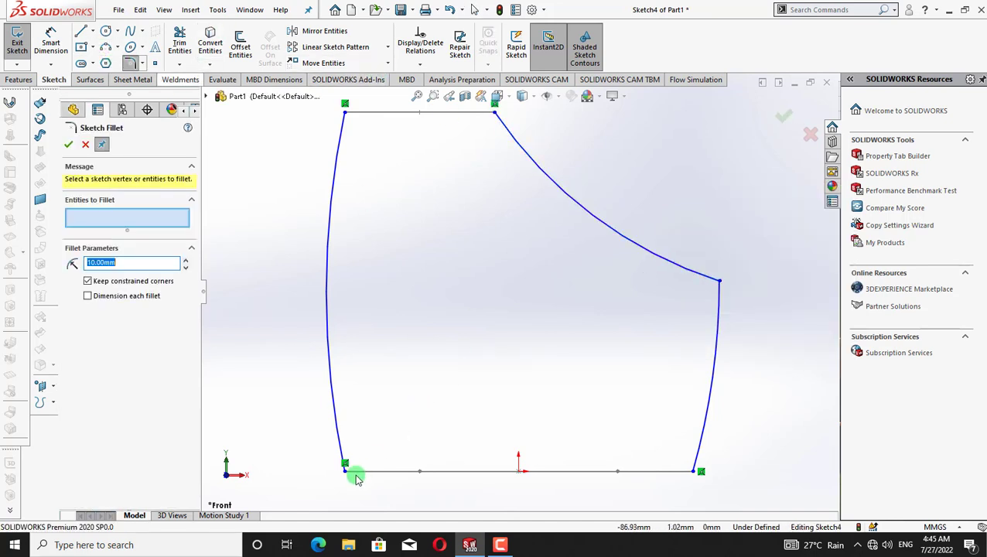
click(719, 282)
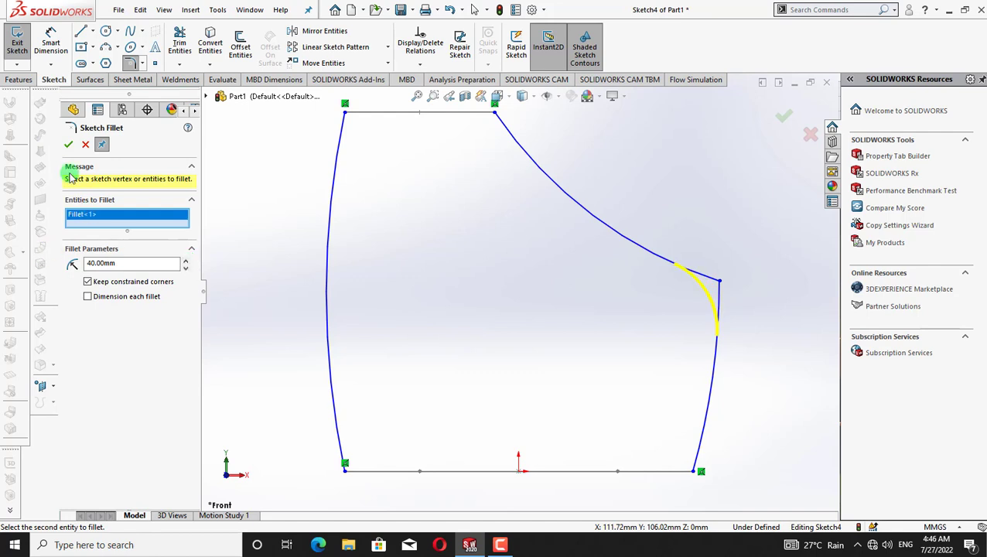
click(68, 144)
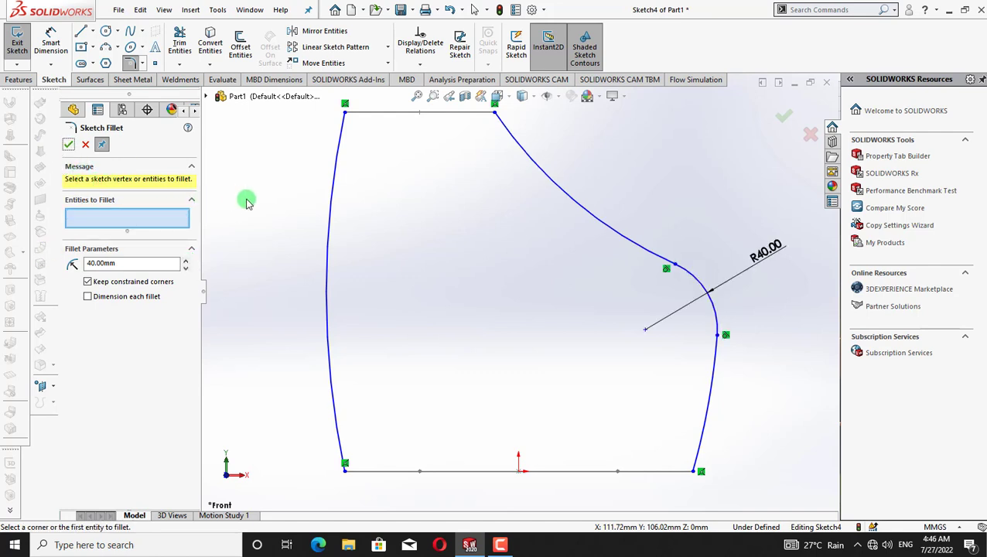
key(z)
key(z)
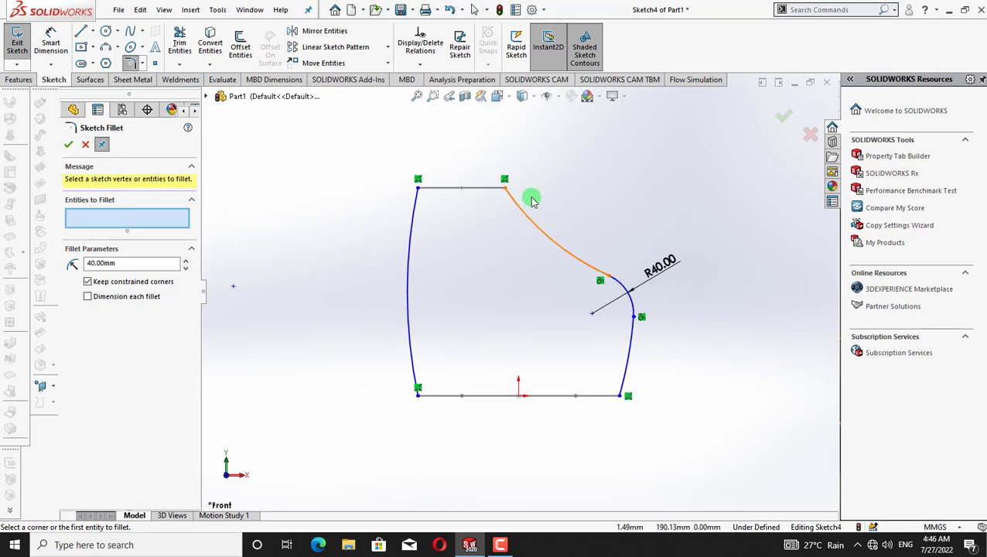
click(68, 145)
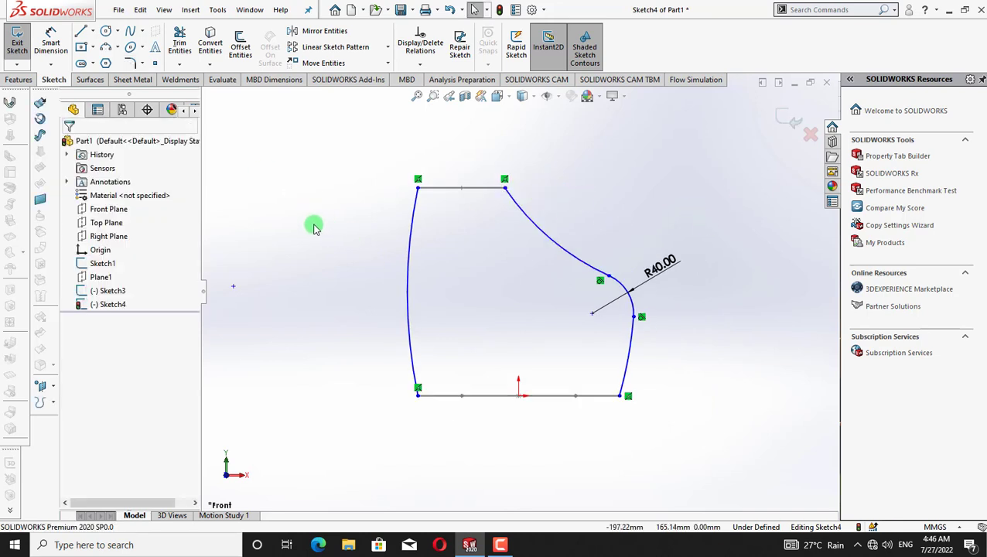
Add pierce relations between the lower endpoints of the left and right side curves and the slot's end arcs.
key(Down)
key(Down)
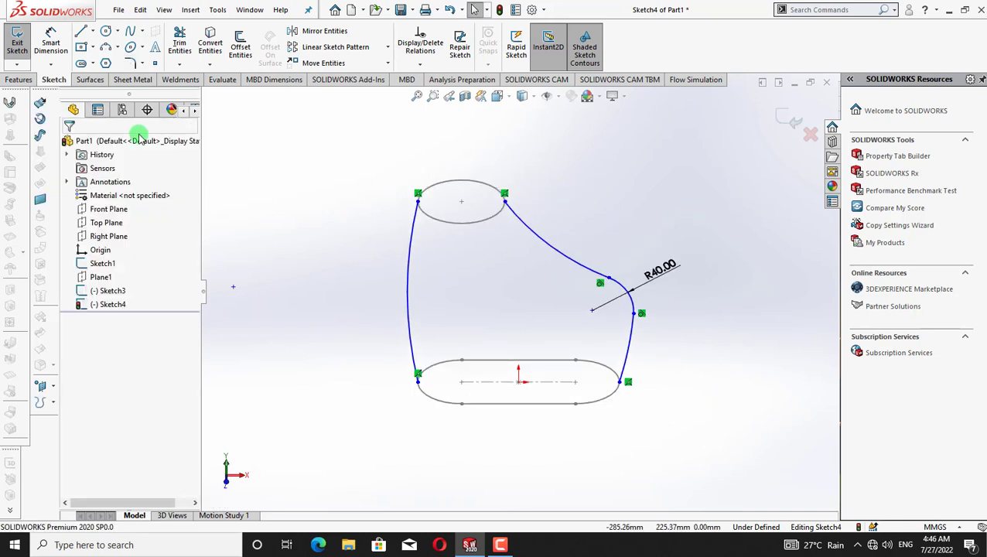
click(418, 379)
ctrl+click(433, 399)
click(70, 375)
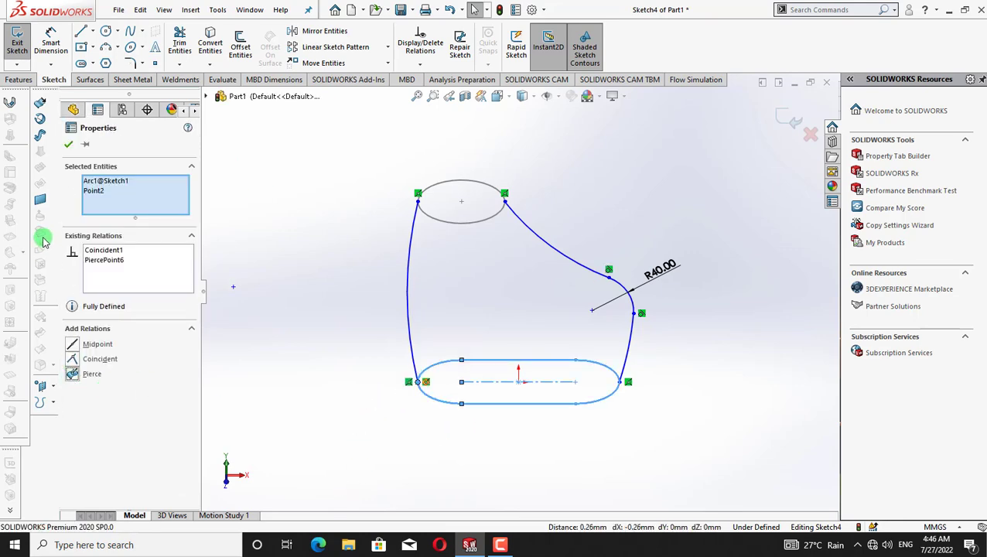
click(68, 145)
click(626, 384)
ctrl+click(615, 396)
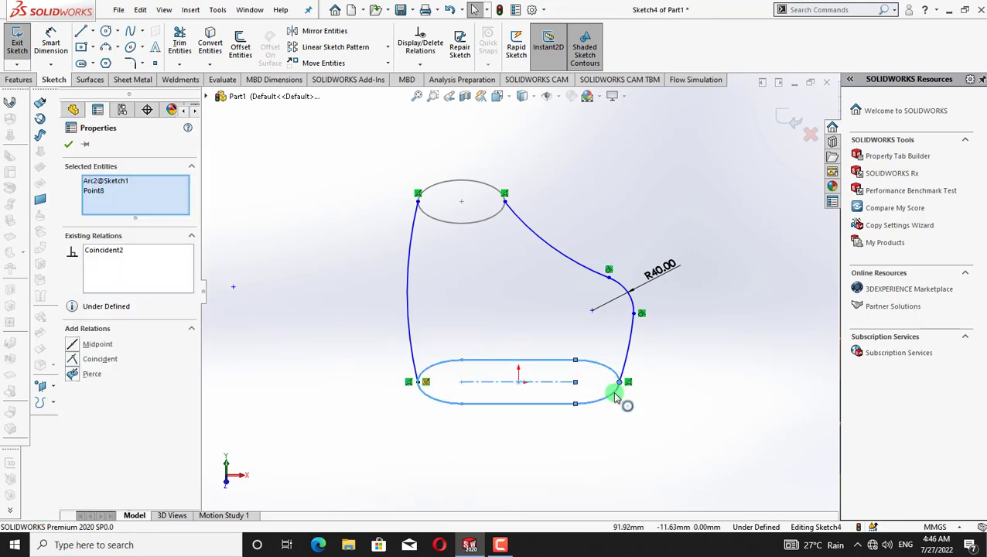
click(292, 238)
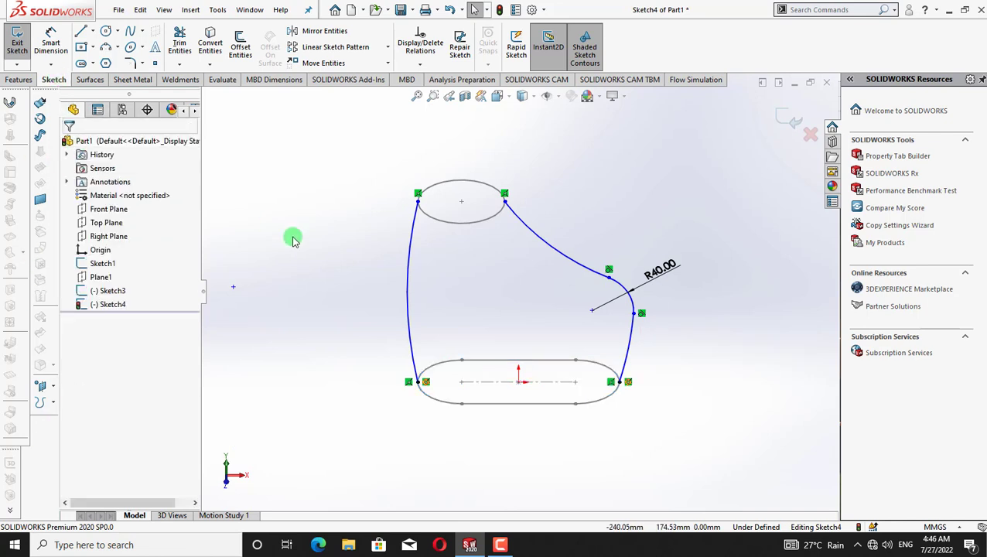
Add pierce relations between the upper endpoints of both side curves and the circle, and exit the sketch.
click(423, 202)
ctrl+click(432, 220)
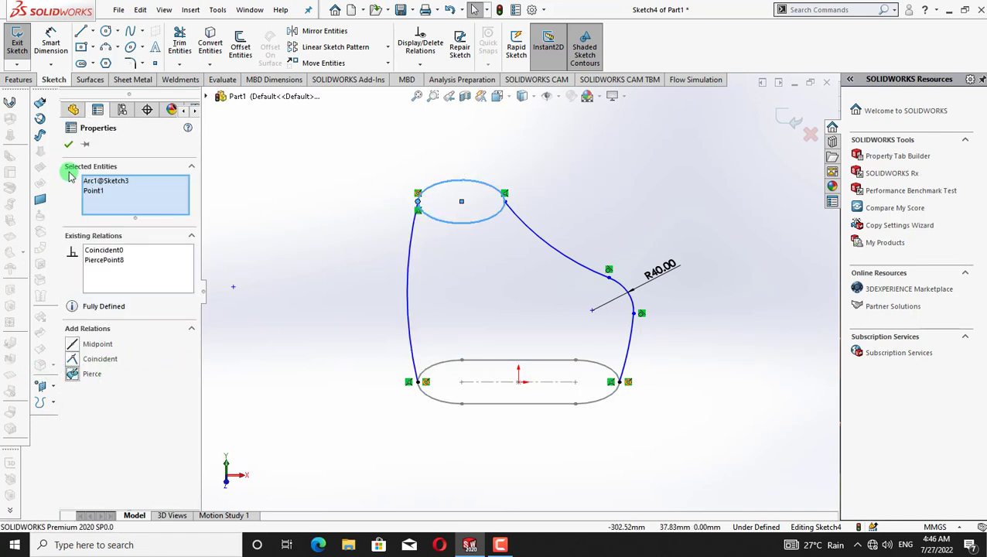
click(307, 227)
click(504, 203)
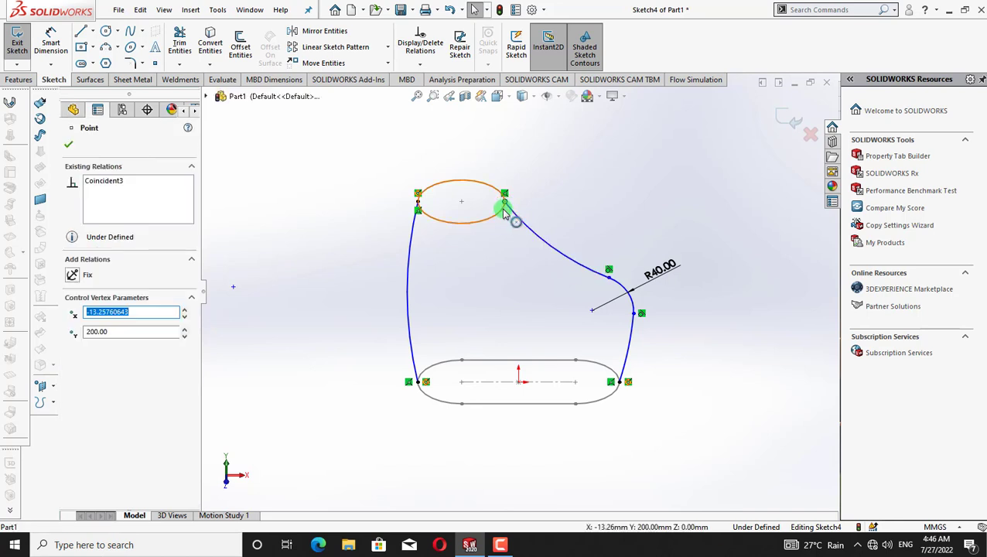
ctrl+click(504, 210)
click(72, 373)
click(184, 183)
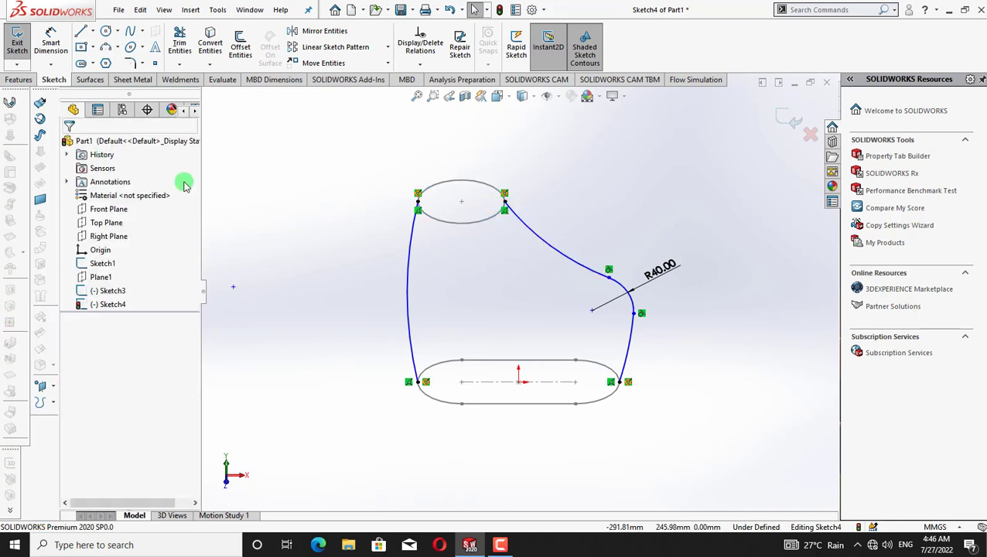
click(787, 114)
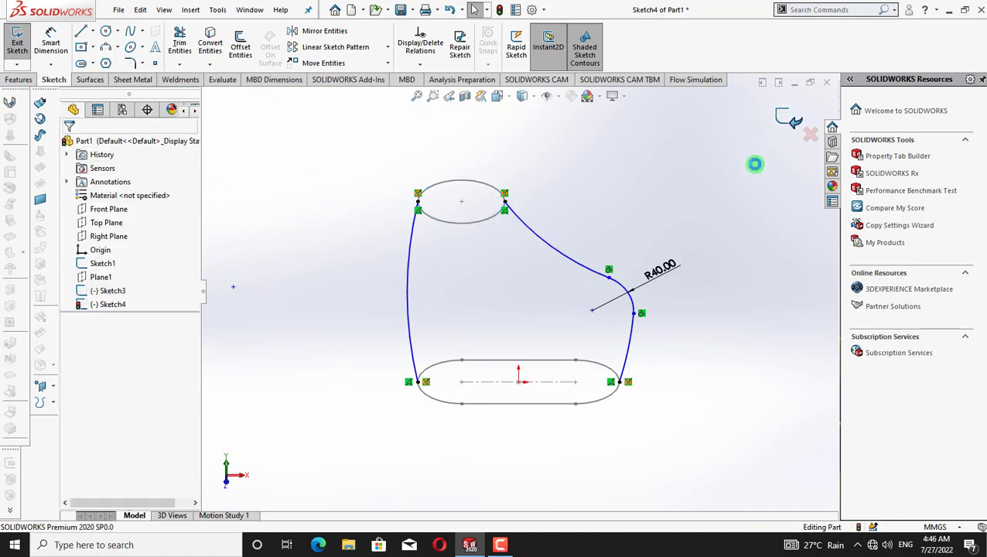
Loft a solid from the slot profile to the circle profile, using the right and left side curves as guide curves.
click(19, 80)
click(112, 46)
click(517, 403)
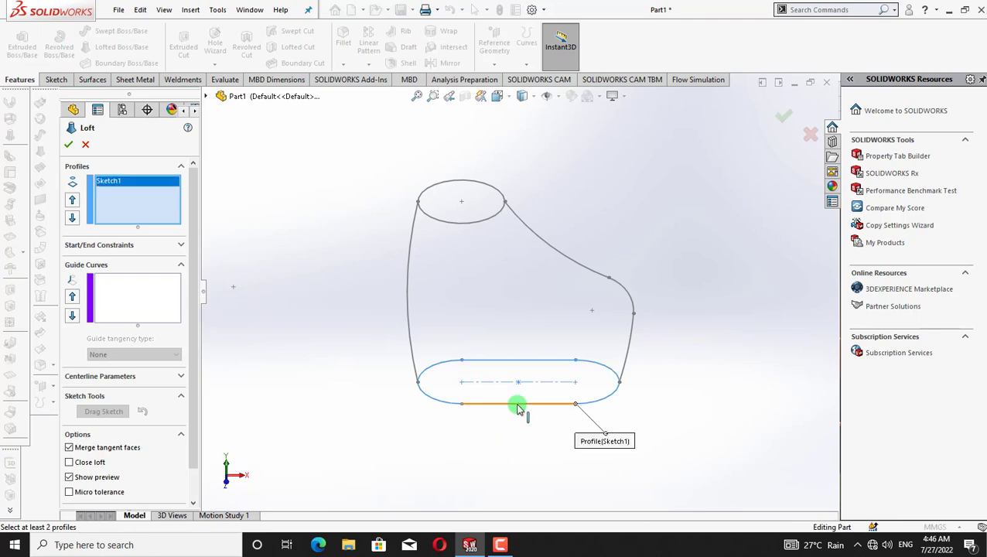
click(459, 223)
click(116, 317)
click(628, 369)
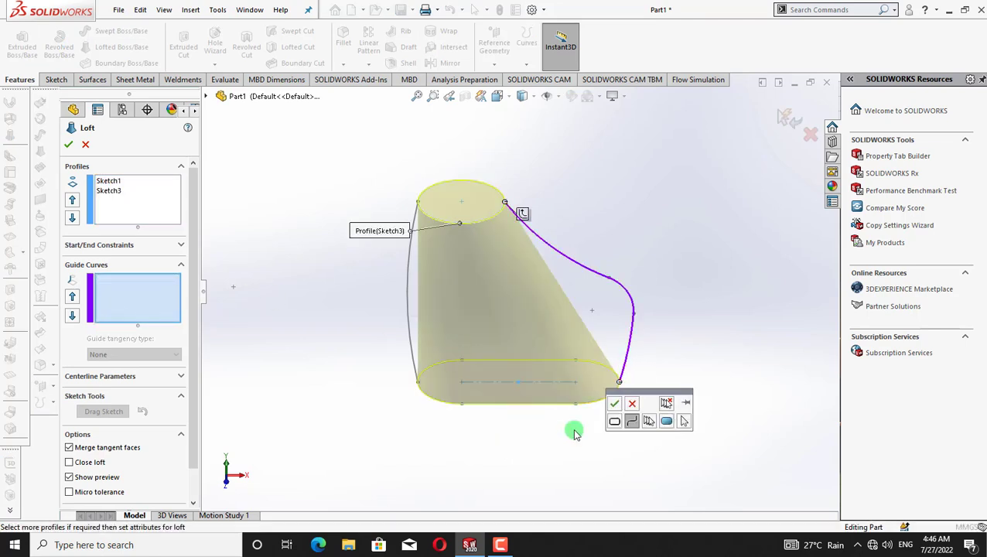
click(612, 401)
click(419, 325)
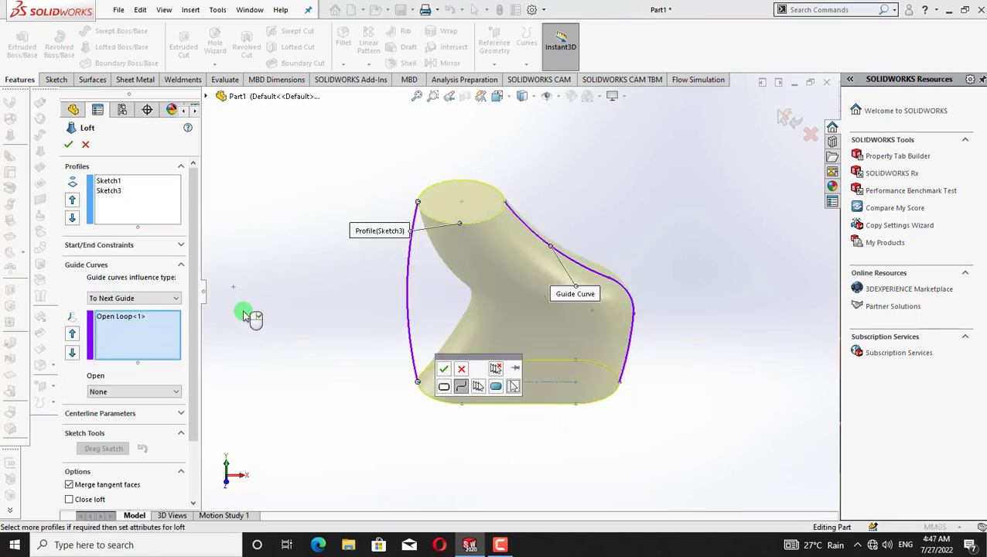
click(445, 371)
click(68, 145)
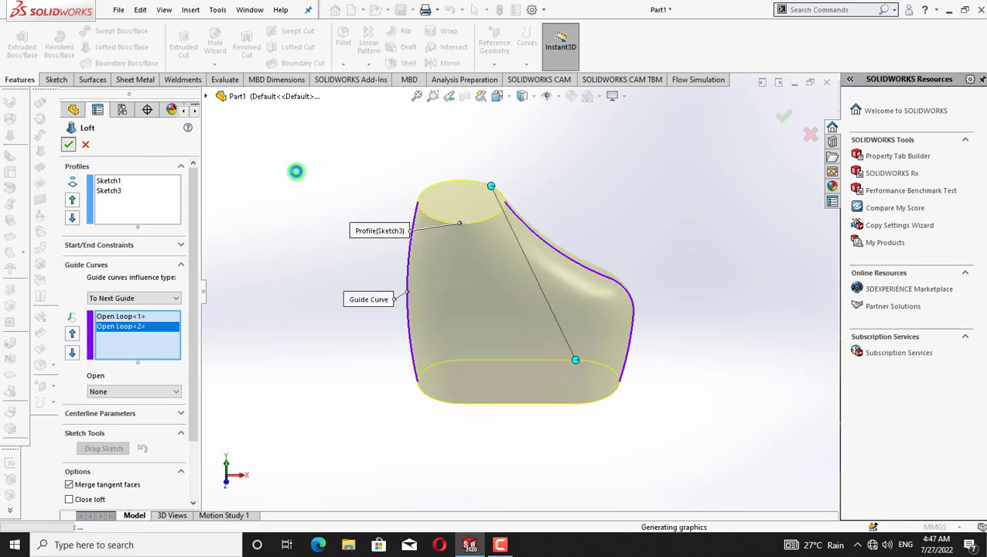
Examine the lofted body from the front and from above.
key(Up)
key(Up)
key(Up)
key(Down)
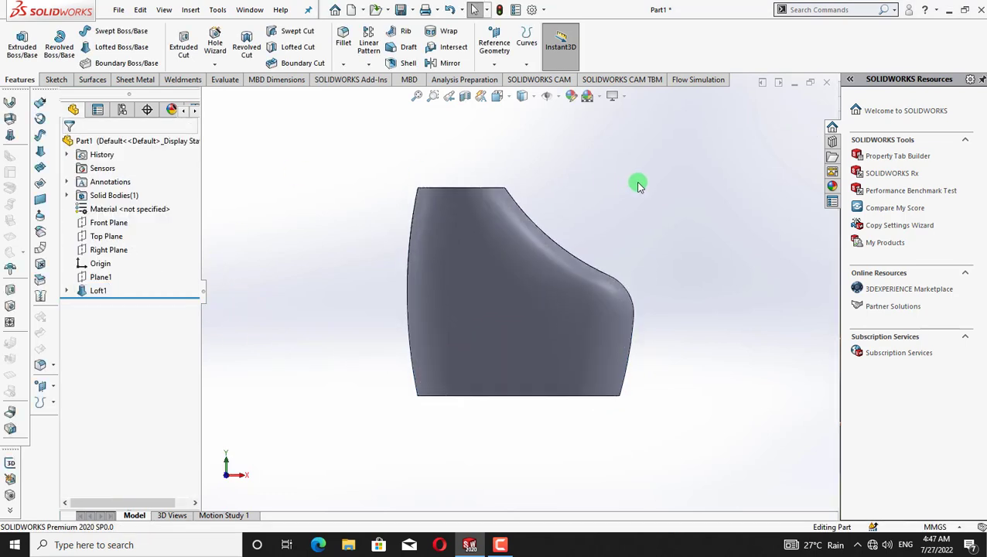
key(Down)
key(Down)
key(Down)
key(Down)
key(Down)
key(Down)
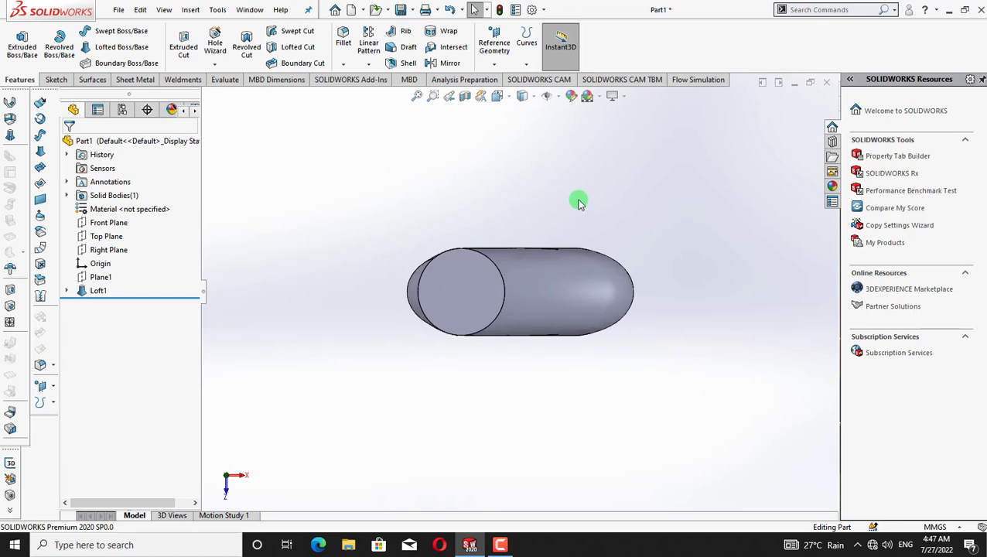
key(Up)
key(Up)
key(Up)
key(Up)
key(Up)
key(Up)
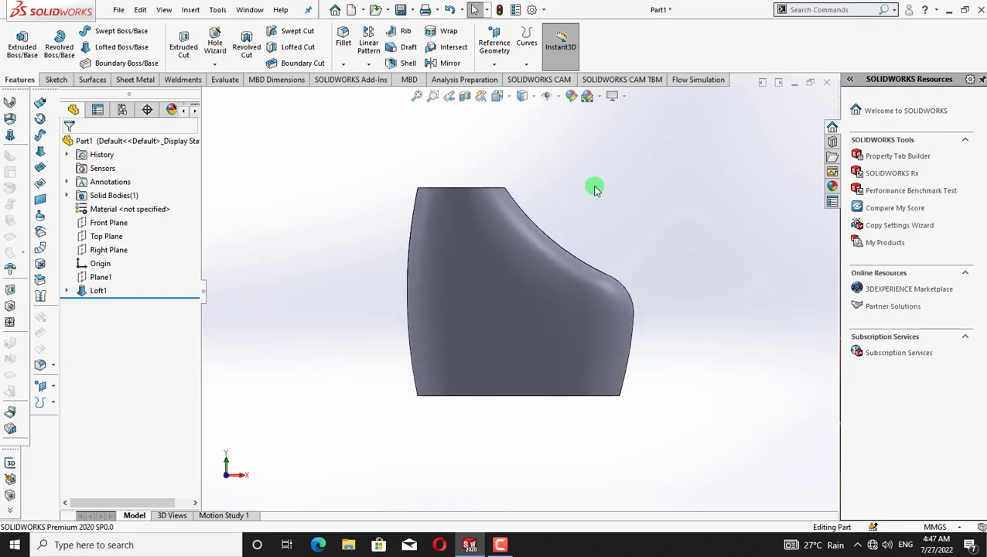
Start a sketch on the Front Plane and show the model in wireframe around the loft's upper end.
key(shift+z)
key(shift+z)
key(shift+z)
right_click(607, 166)
click(628, 236)
drag(619, 249, 678, 351)
key(z)
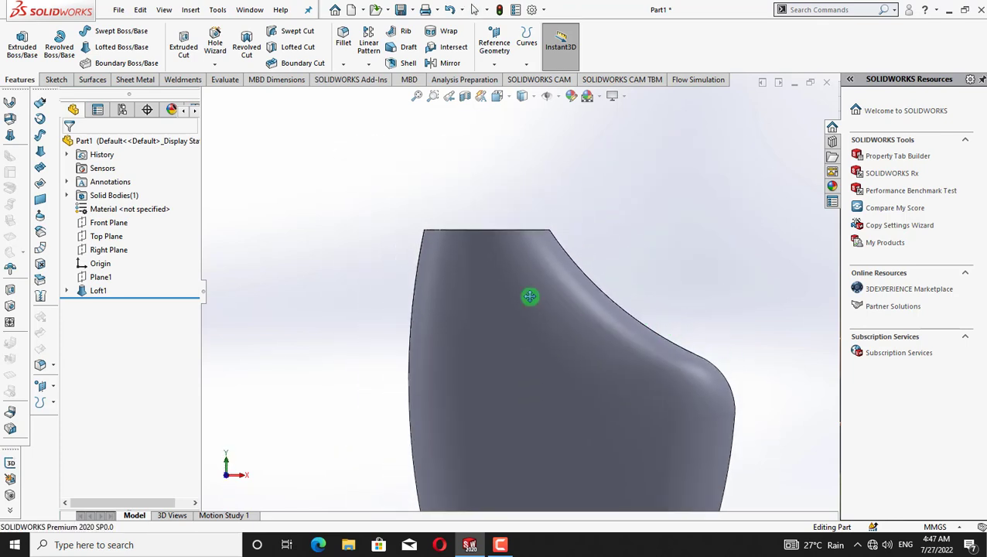
drag(460, 286, 478, 392)
key(shift+z)
key(shift+z)
key(shift+z)
key(shift+z)
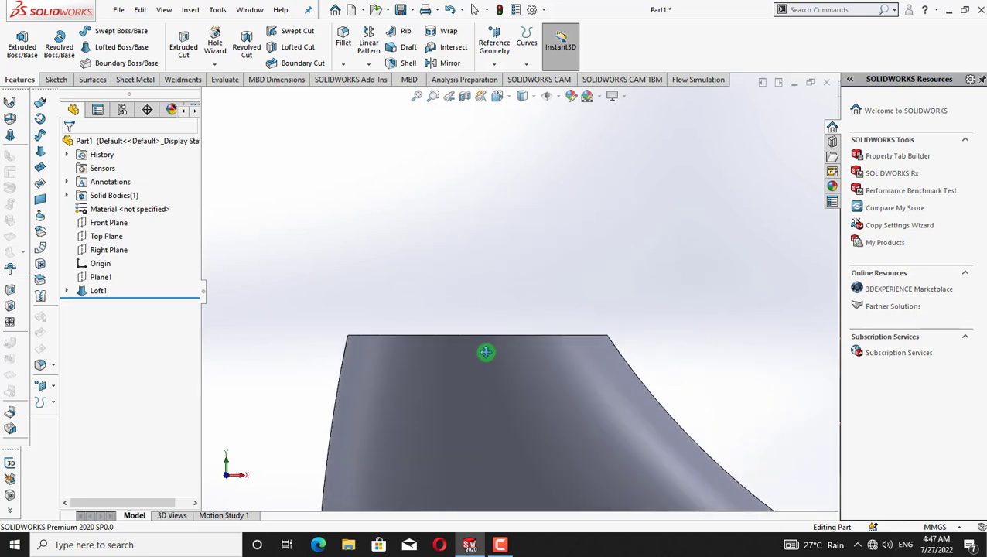
right_click(116, 222)
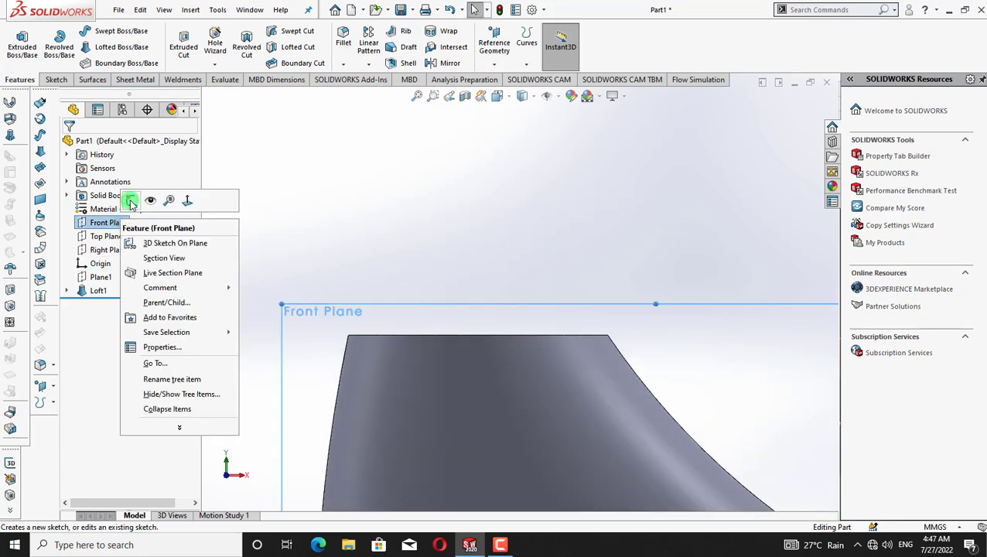
click(130, 200)
click(522, 96)
click(523, 182)
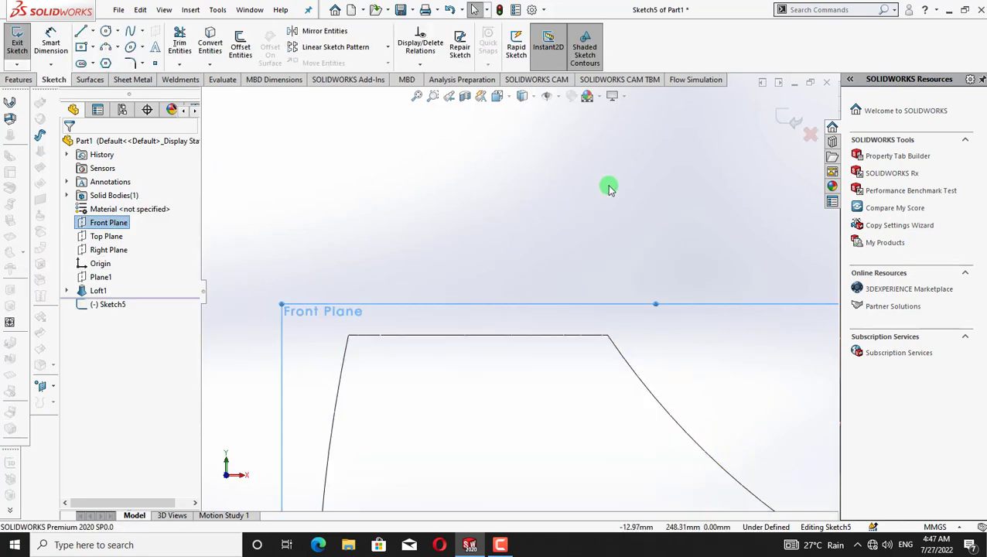
Sketch an open three-line profile about 73 mm wide and 13 mm high on the loft's top edge.
click(92, 47)
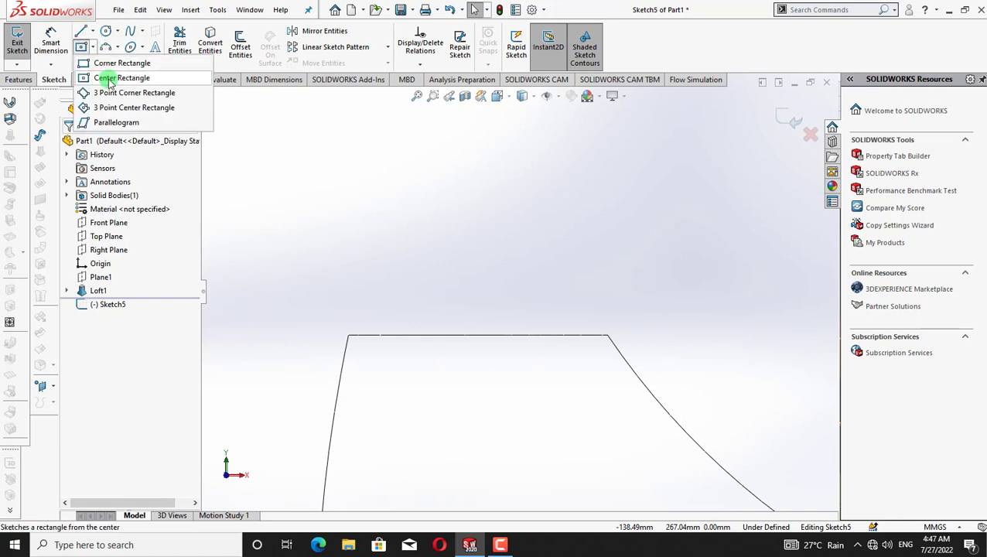
key(l)
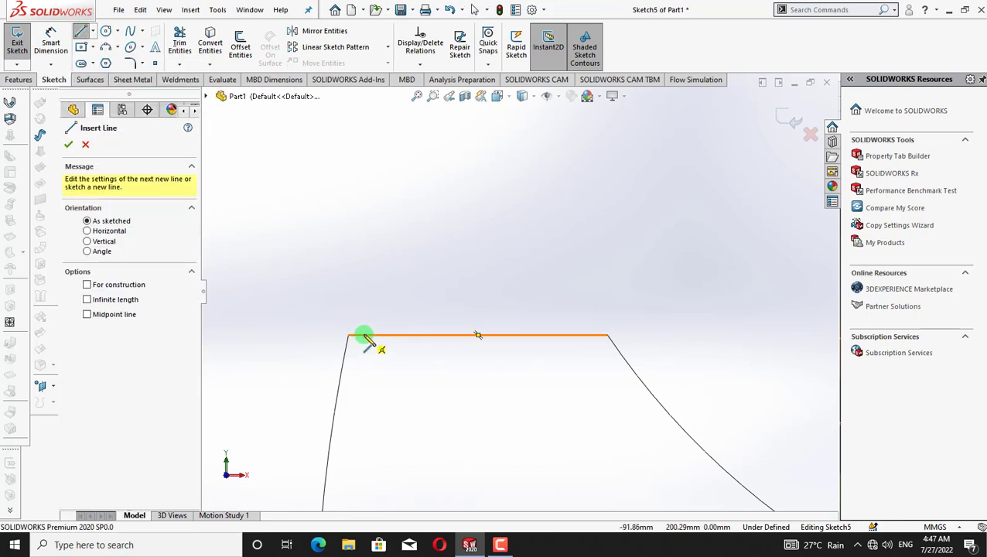
click(363, 336)
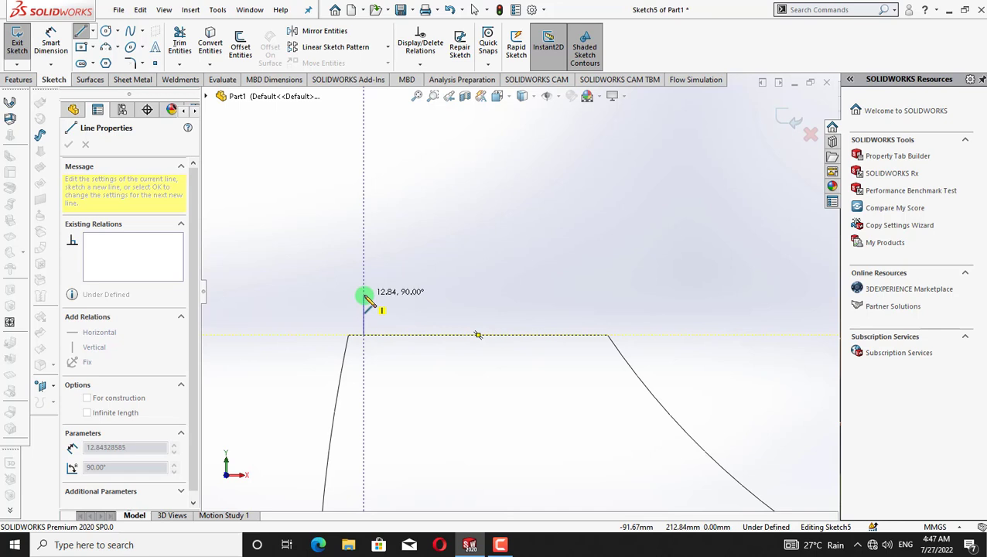
click(363, 296)
click(589, 295)
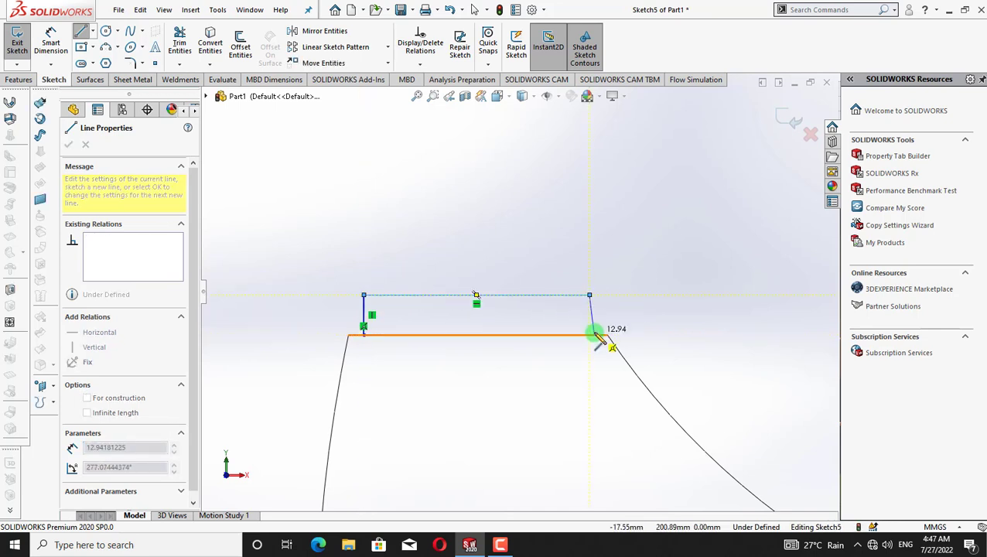
click(590, 335)
right_click(665, 257)
click(667, 262)
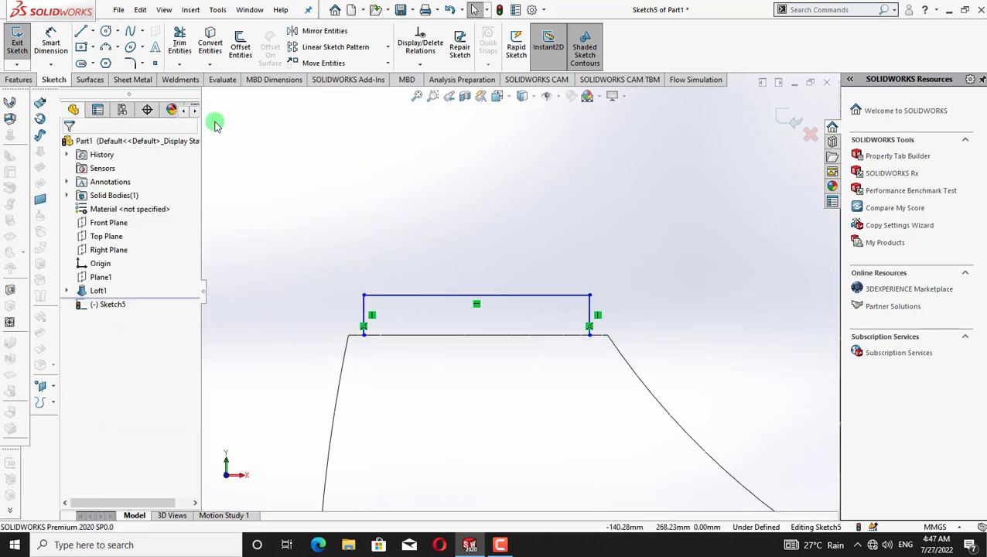
Try to dimension the length of the profile's horizontal line.
click(51, 48)
click(441, 295)
click(287, 195)
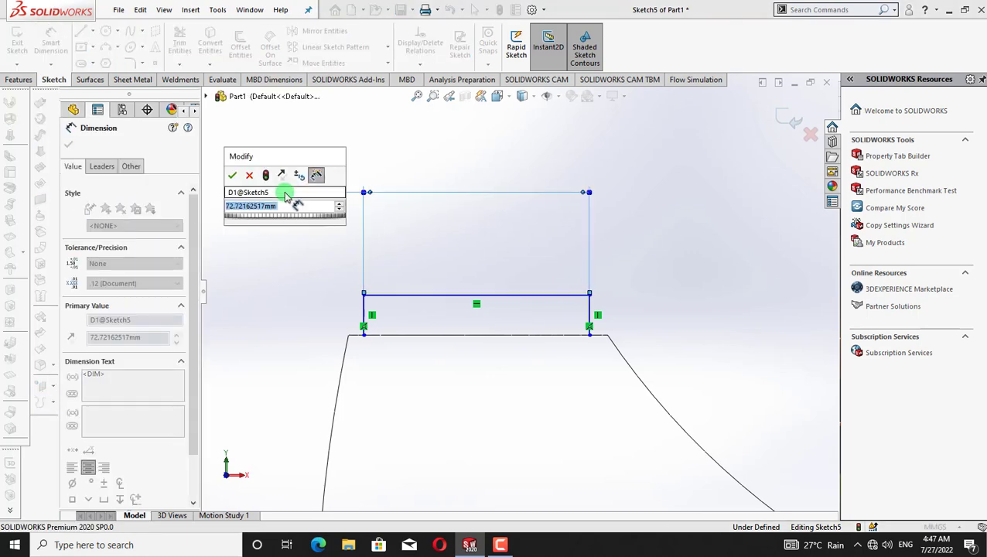
text(75)
key(BackSpace)
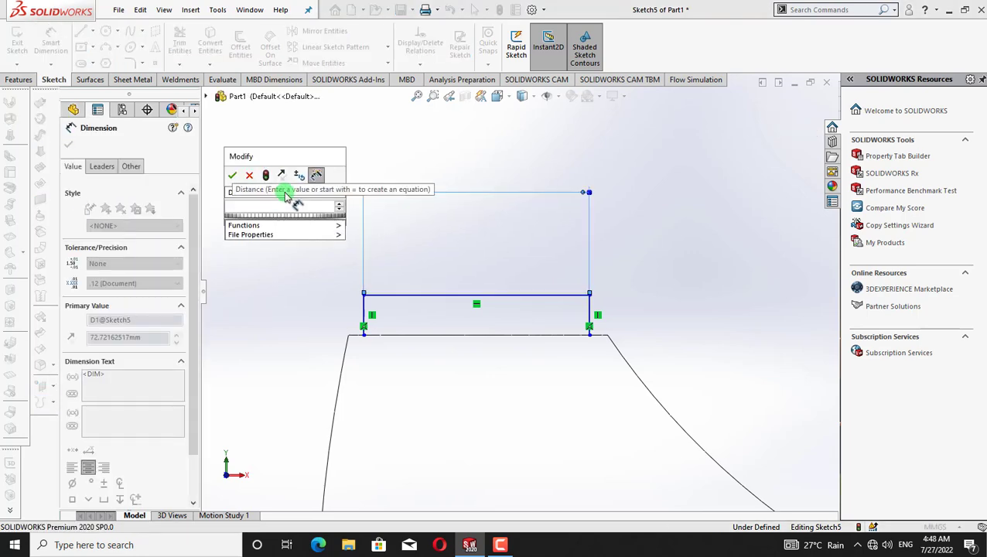
click(248, 176)
click(68, 143)
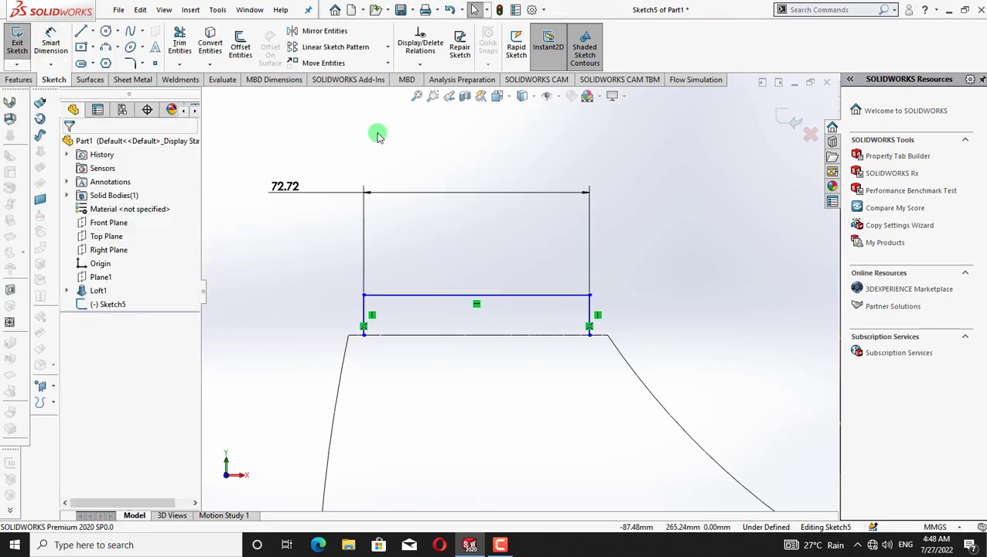
Undo the dimension and the three profile lines, and switch the display back to shaded with edges.
key(ctrl+z)
key(ctrl+z)
key(ctrl+z)
key(ctrl+z)
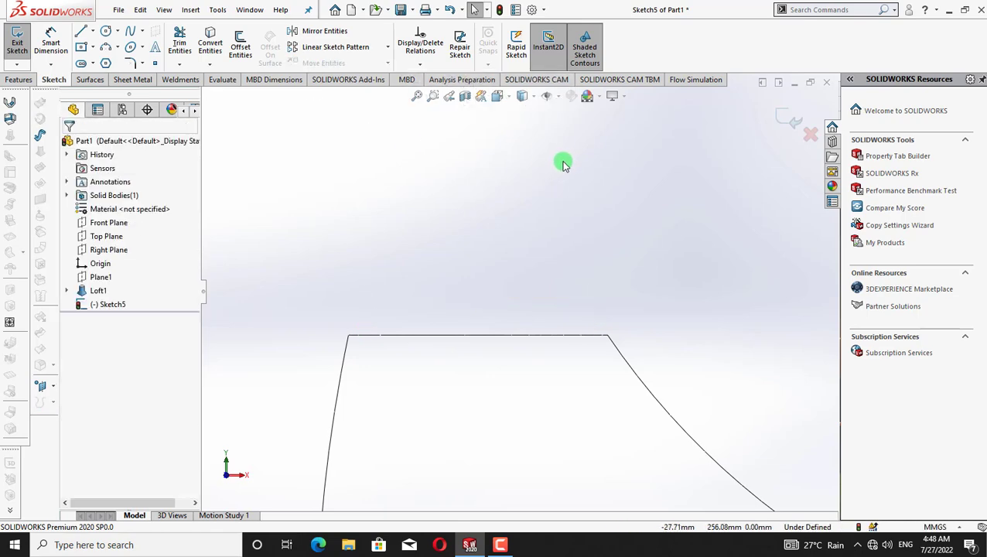
click(522, 96)
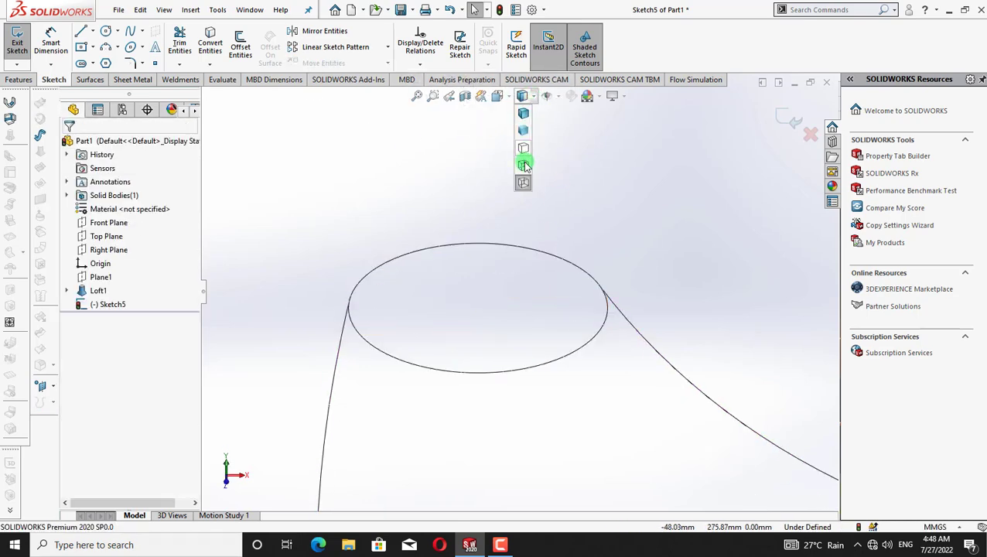
click(522, 114)
Exit the empty sketch and start a sketch on the loft's circular top face, viewed normal to it.
right_click(503, 342)
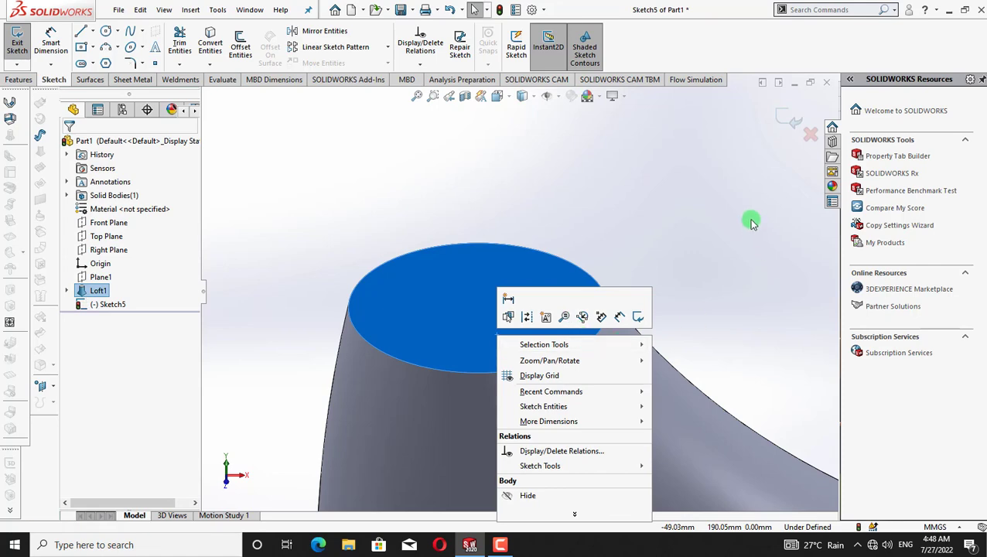
click(661, 228)
right_click(418, 299)
click(783, 121)
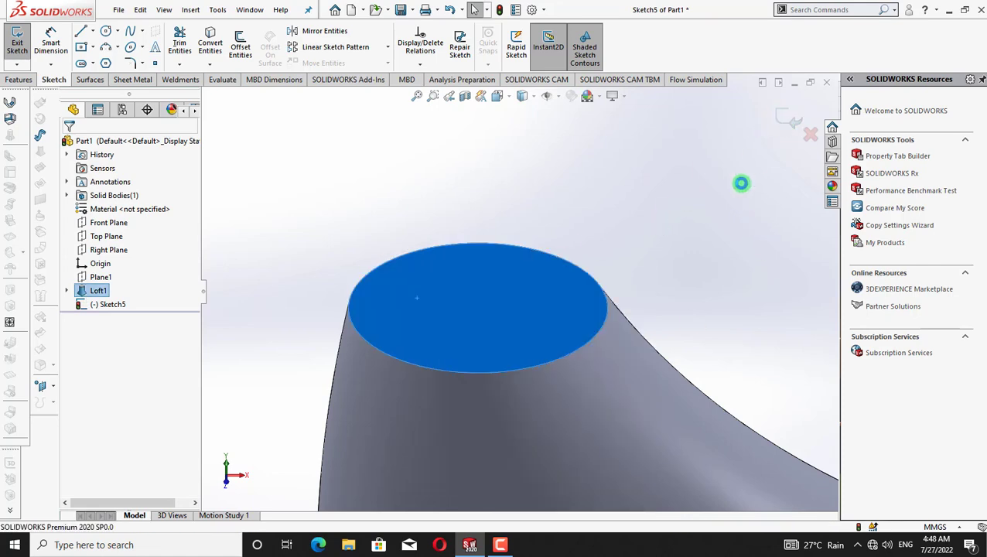
right_click(483, 317)
click(569, 216)
right_click(362, 282)
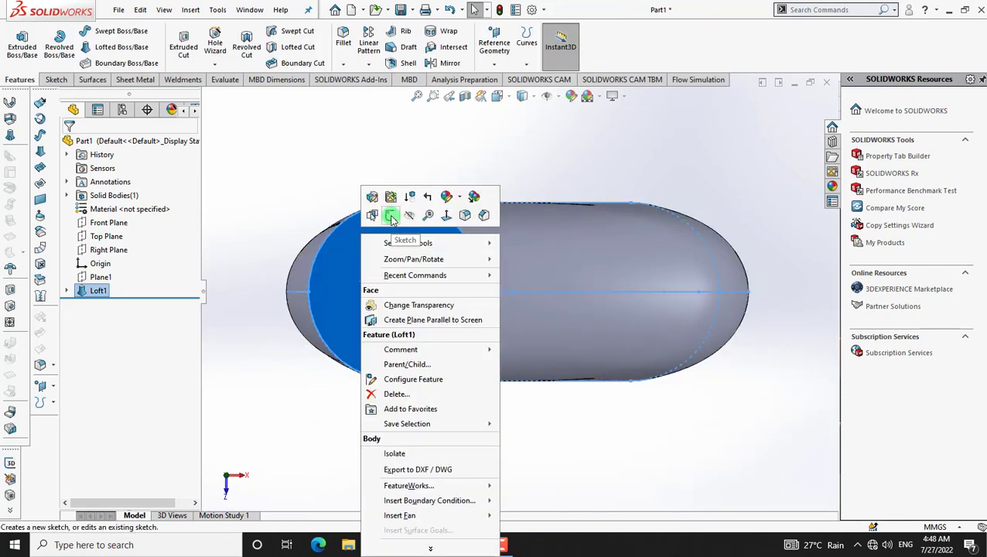
click(385, 215)
Sketch a circle about 72 mm in diameter, centred on the loft's circular top face.
click(106, 30)
click(396, 293)
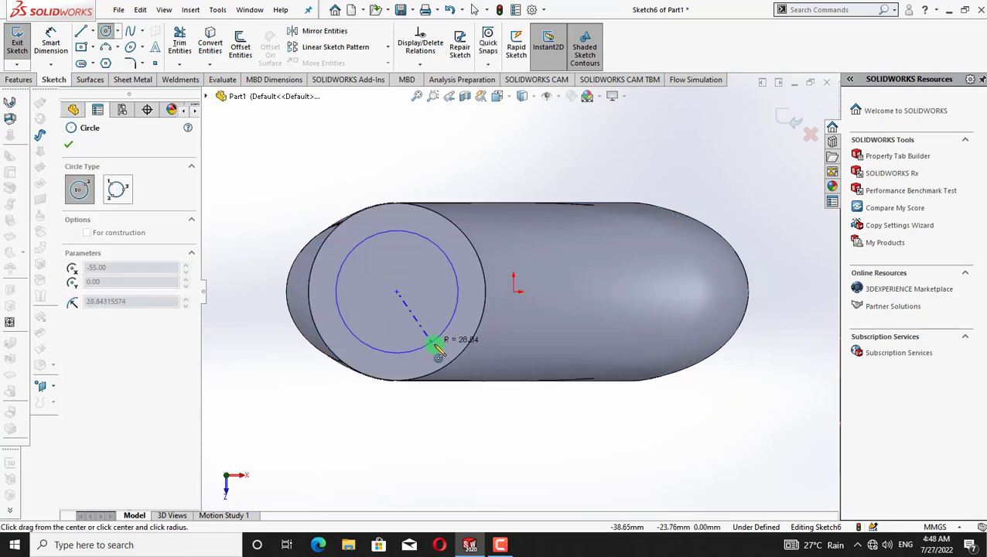
click(445, 350)
right_click(261, 174)
click(274, 184)
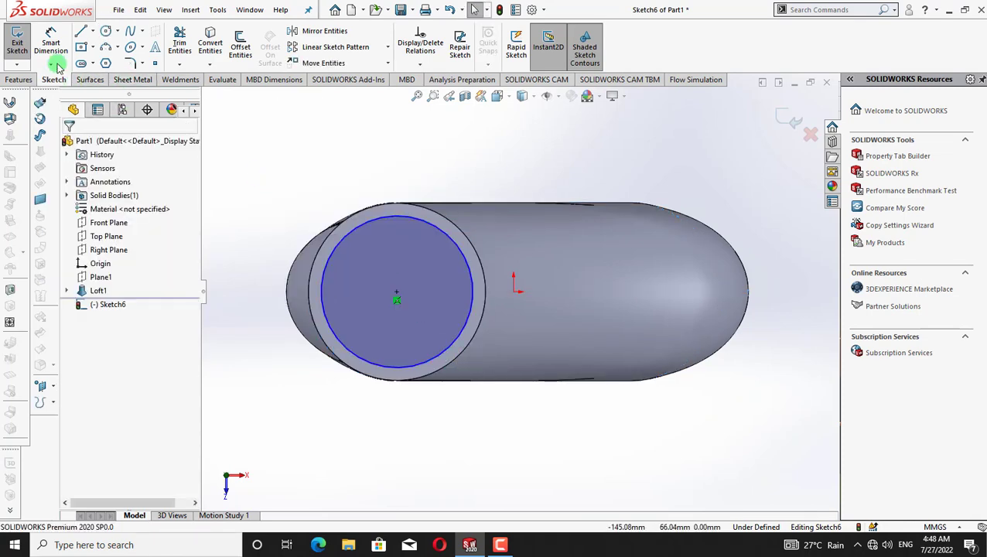
Dimension the circle on the top face to a diameter of 70 mm.
click(51, 48)
click(323, 275)
click(255, 258)
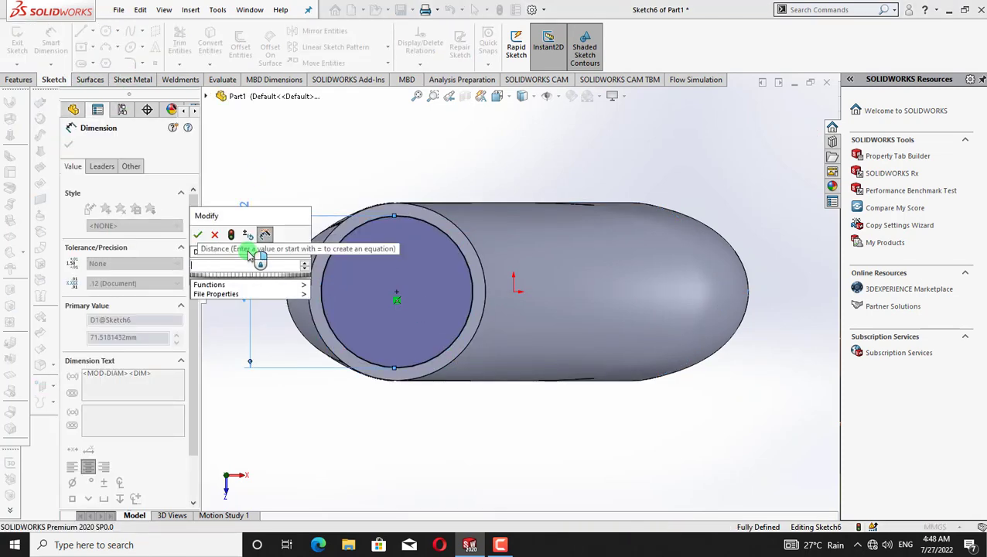
text(70)
key(Return)
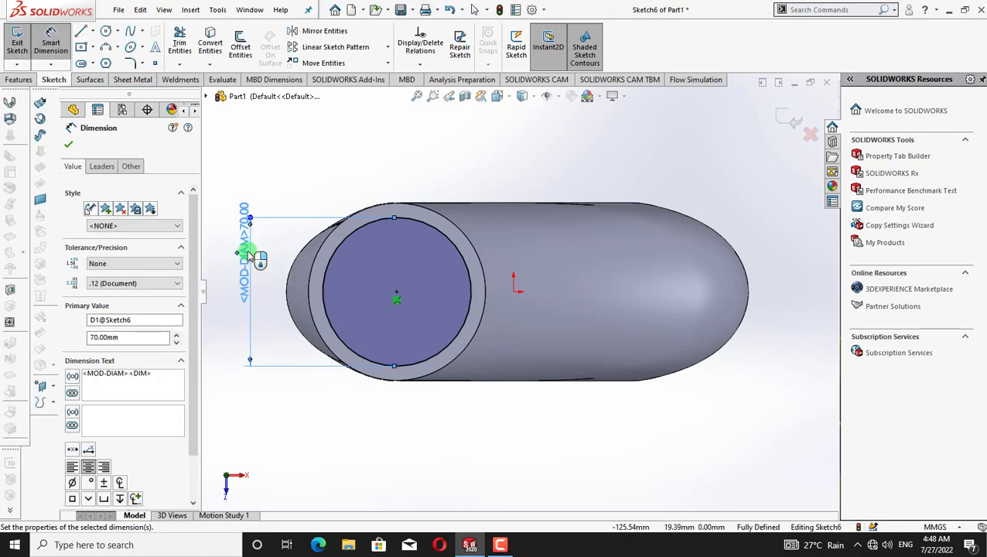
click(68, 147)
Extrude the circle 10 mm upward as a blind boss merged with the loft.
click(18, 79)
click(21, 43)
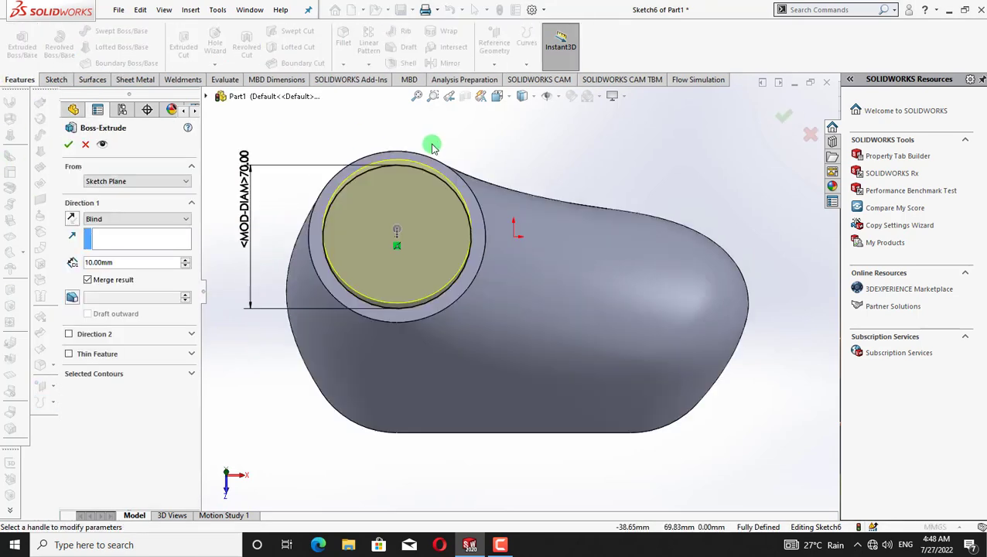
scroll(624, 205, down, 5)
right_click(635, 197)
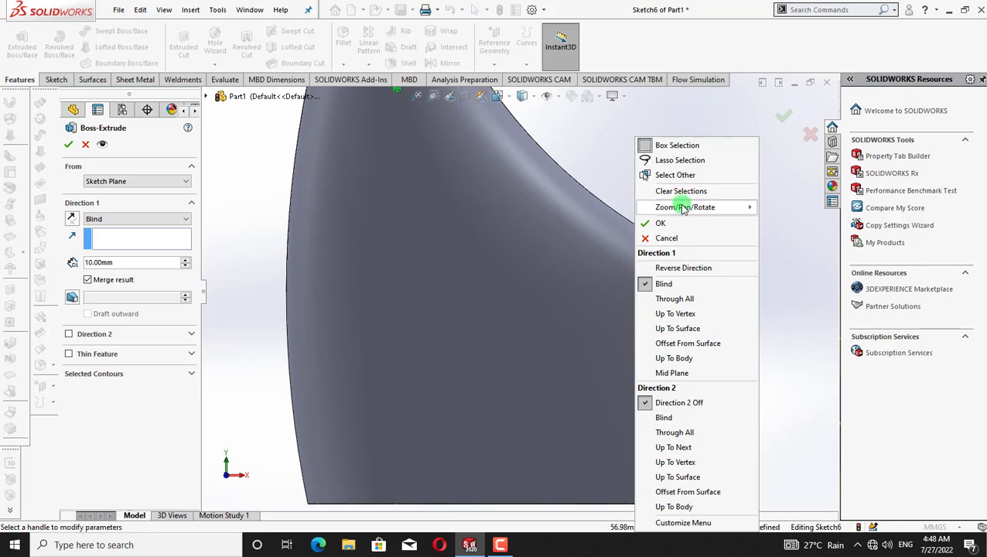
mouse_move(682, 206)
click(798, 283)
drag(726, 251, 740, 414)
right_click(580, 214)
click(606, 299)
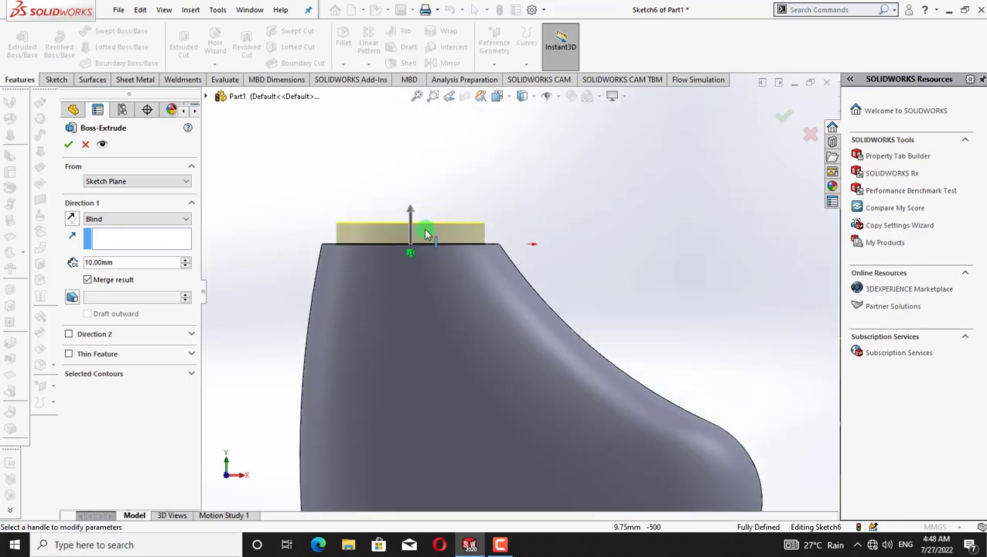
click(185, 261)
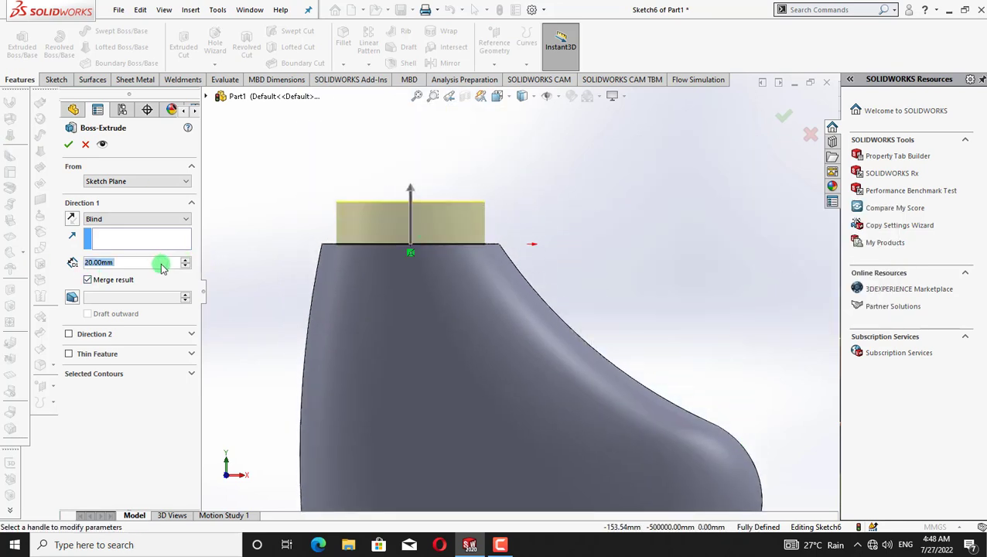
click(186, 266)
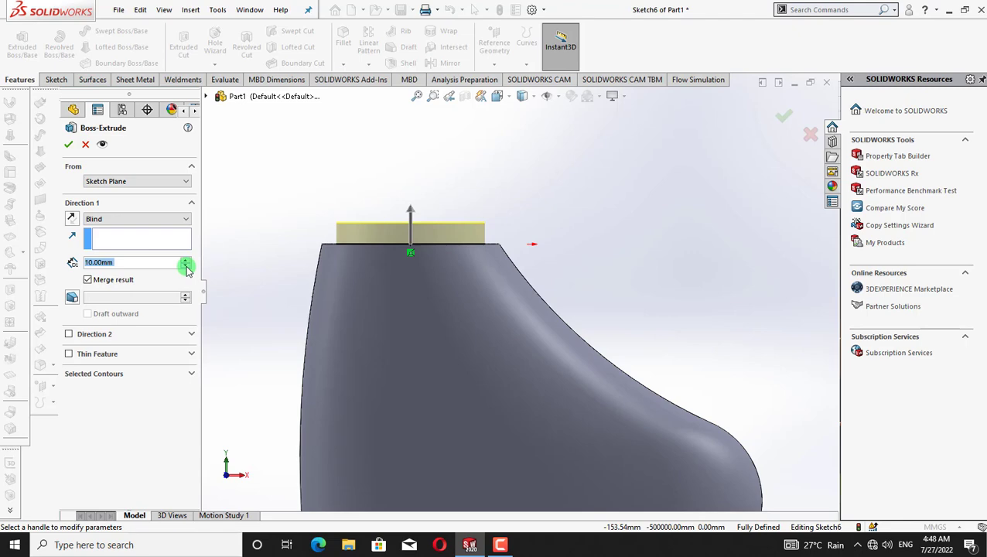
click(69, 146)
Start the Thread command for the cylindrical boss on top of the loft and acknowledge the nominal thread profile notice.
key(ctrl+5)
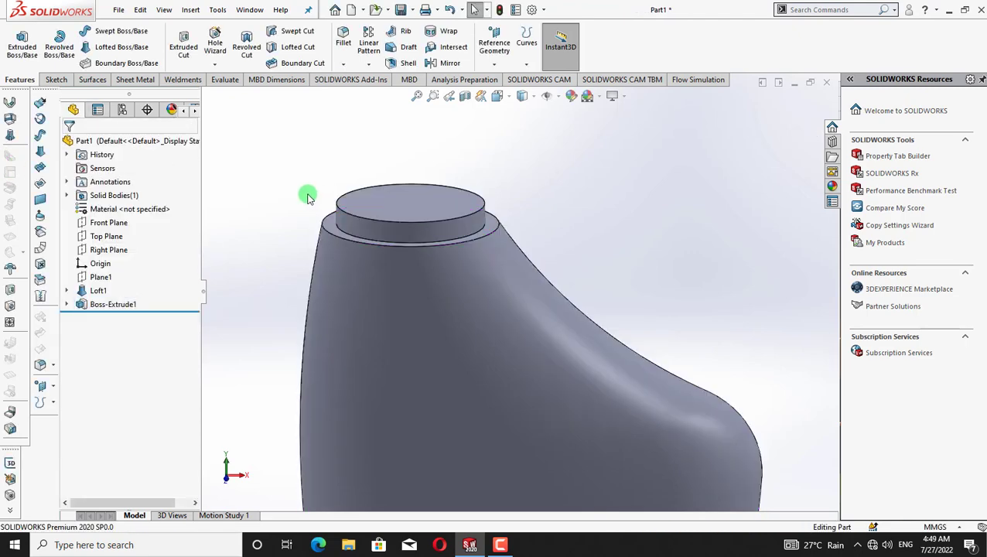
key(ctrl+1)
right_click(280, 167)
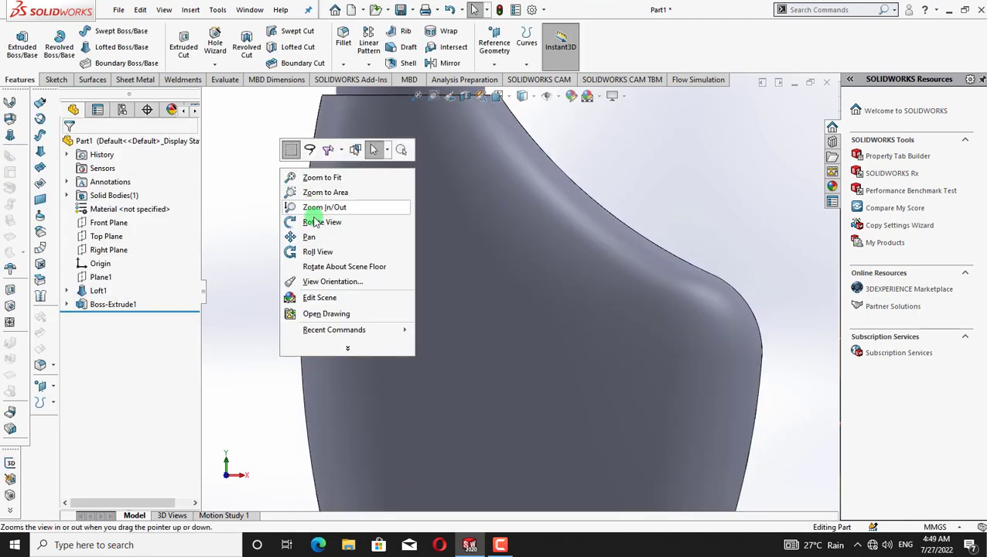
click(311, 237)
drag(382, 192, 404, 342)
right_click(263, 194)
click(283, 203)
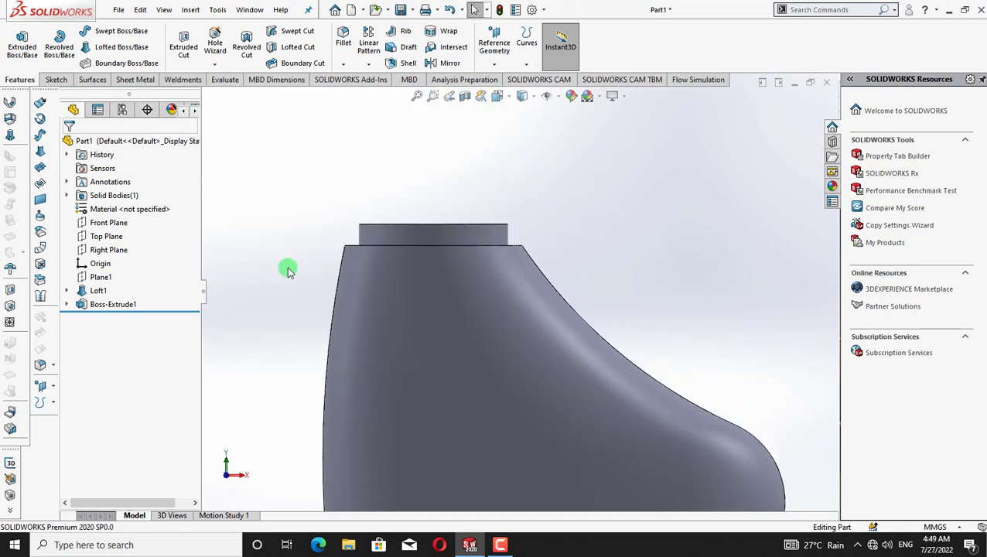
click(58, 80)
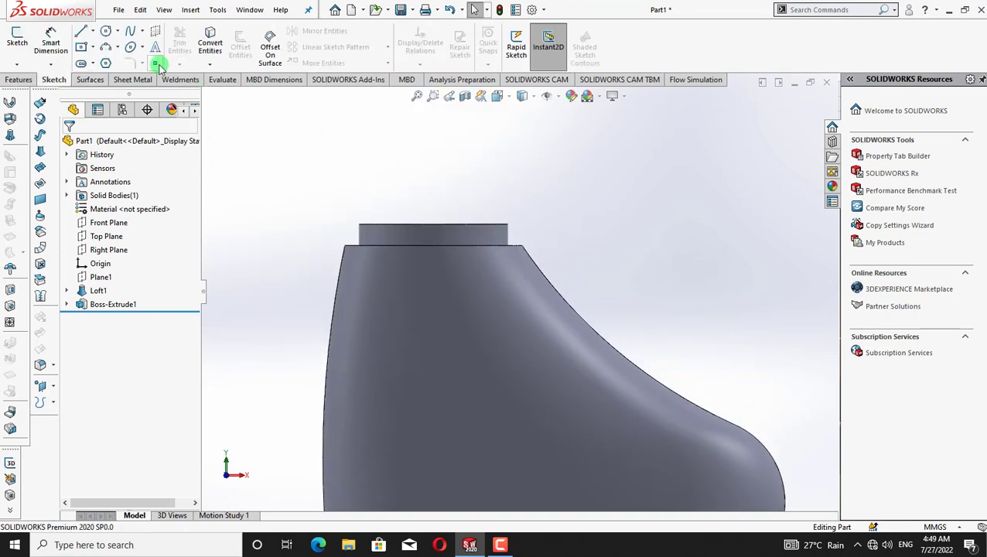
click(18, 79)
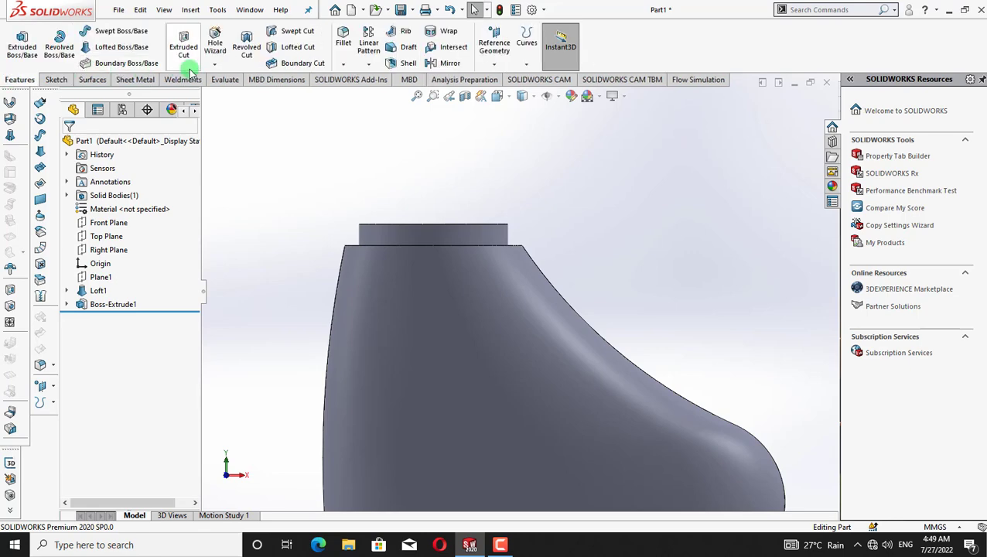
click(215, 63)
click(217, 106)
click(435, 240)
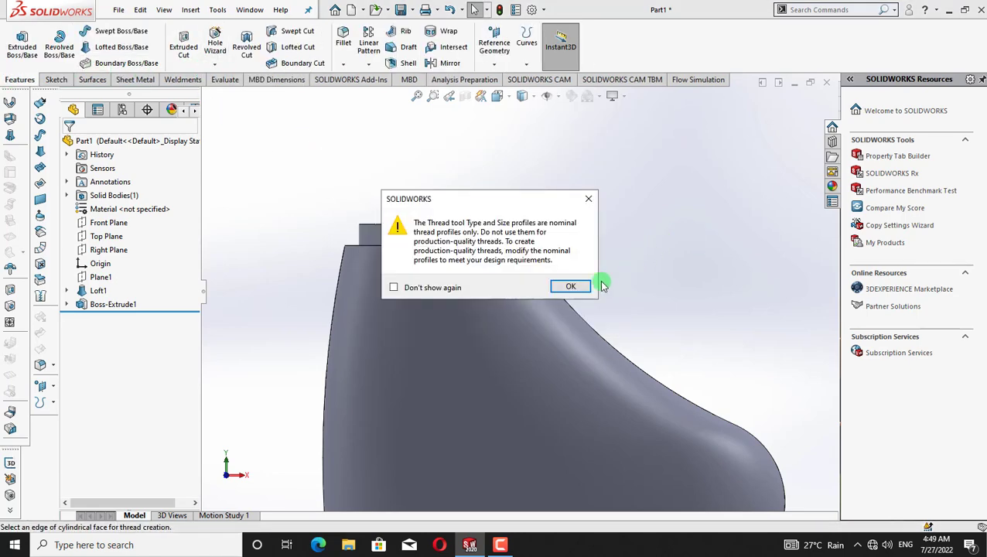
click(630, 285)
Choose the circular edge at the base of the neck as the thread location and select the Extrude thread method.
click(468, 243)
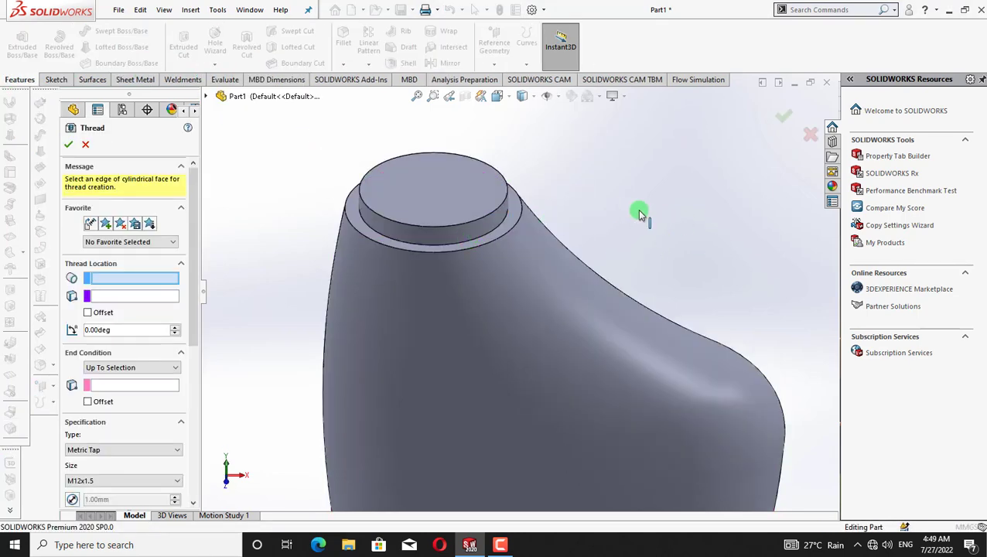
key(Up)
key(Up)
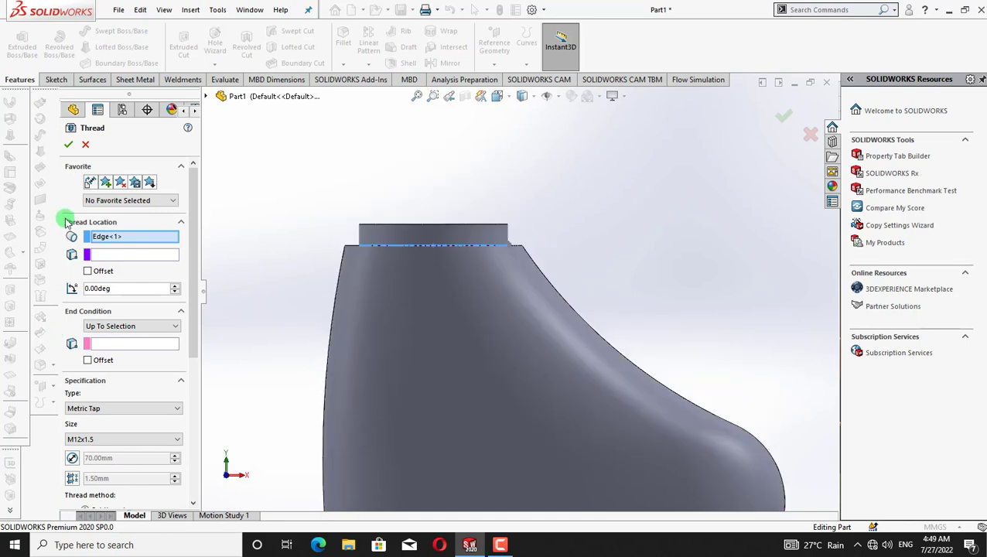
drag(193, 304, 202, 447)
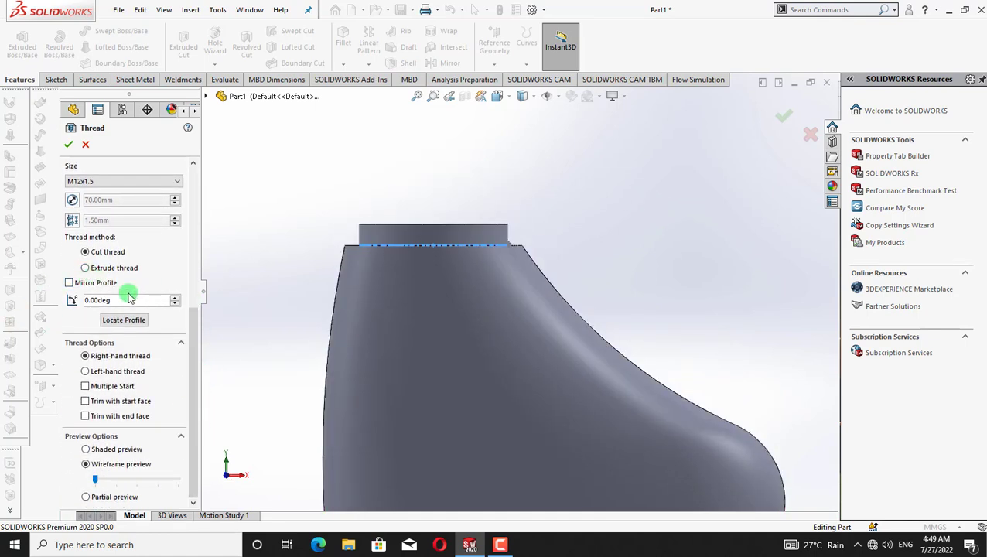
click(87, 267)
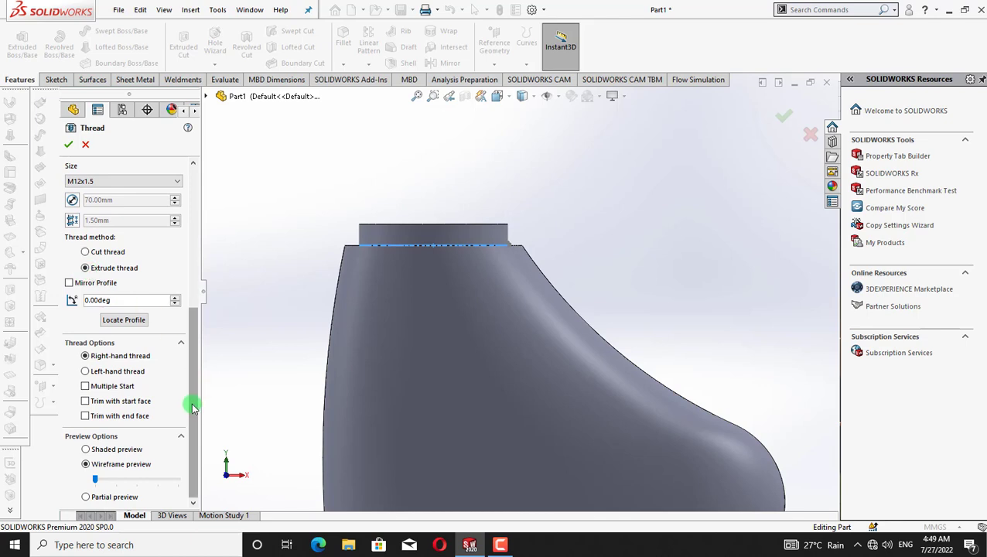
Set the thread's end condition to Blind.
drag(194, 407, 191, 230)
drag(194, 279, 198, 244)
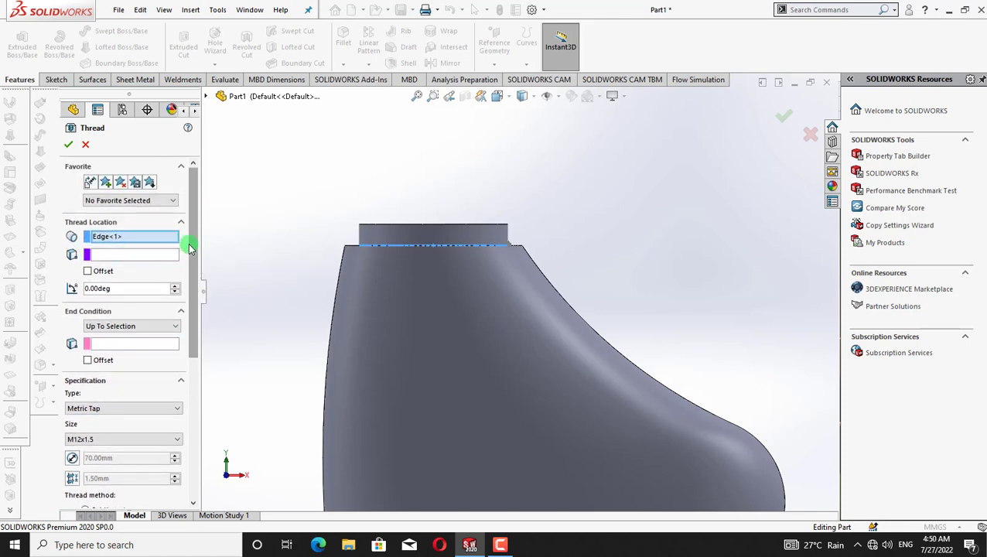
scroll(192, 252, down, 2)
click(171, 286)
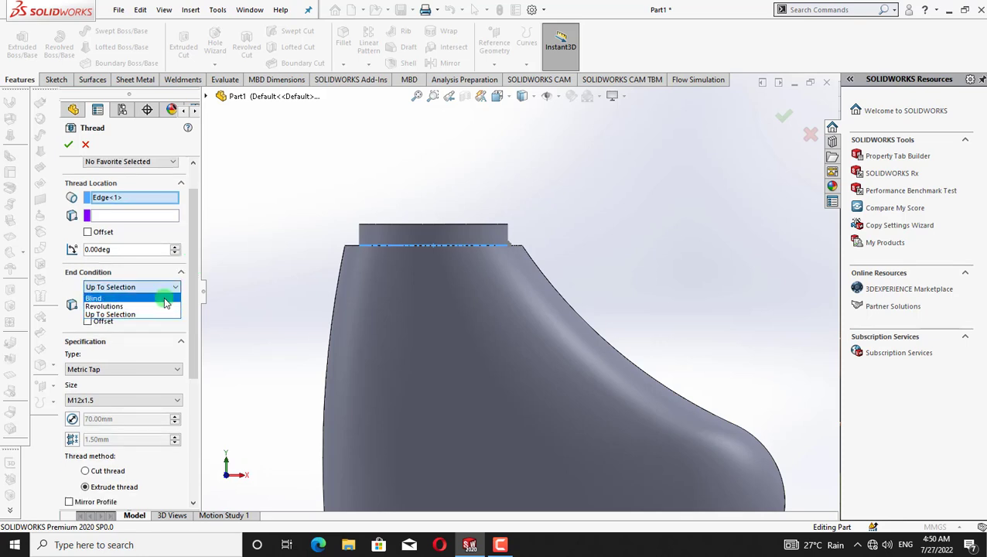
click(165, 299)
Override the thread pitch with 3 mm and create the thread on the neck.
drag(194, 249, 203, 375)
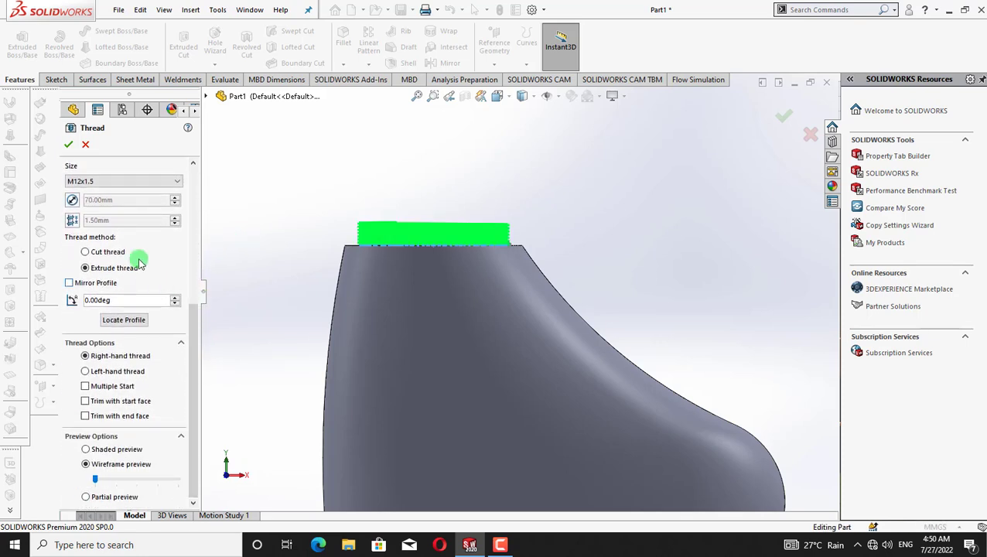
click(72, 220)
key(BackSpace)
key(BackSpace)
key(BackSpace)
key(BackSpace)
key(BackSpace)
key(BackSpace)
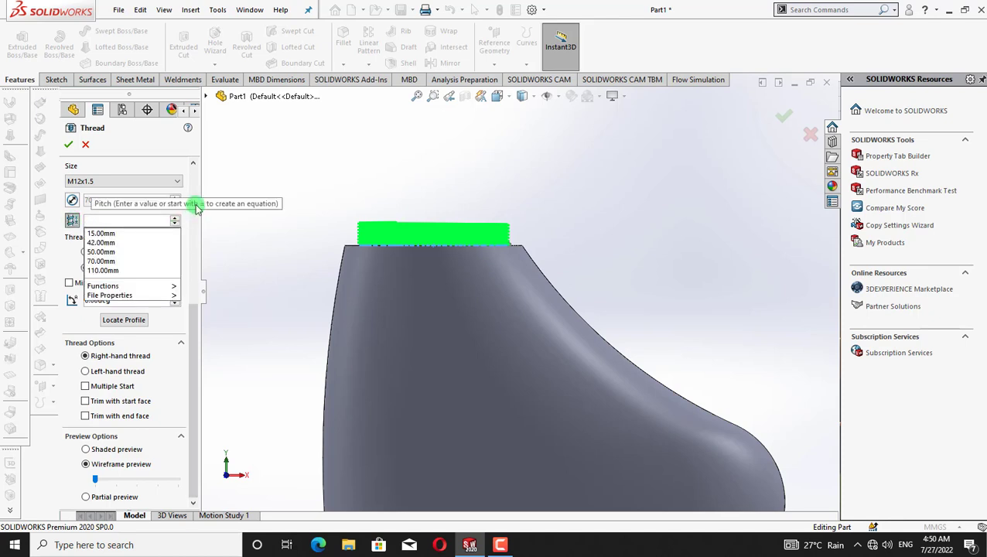
text(3)
key(Return)
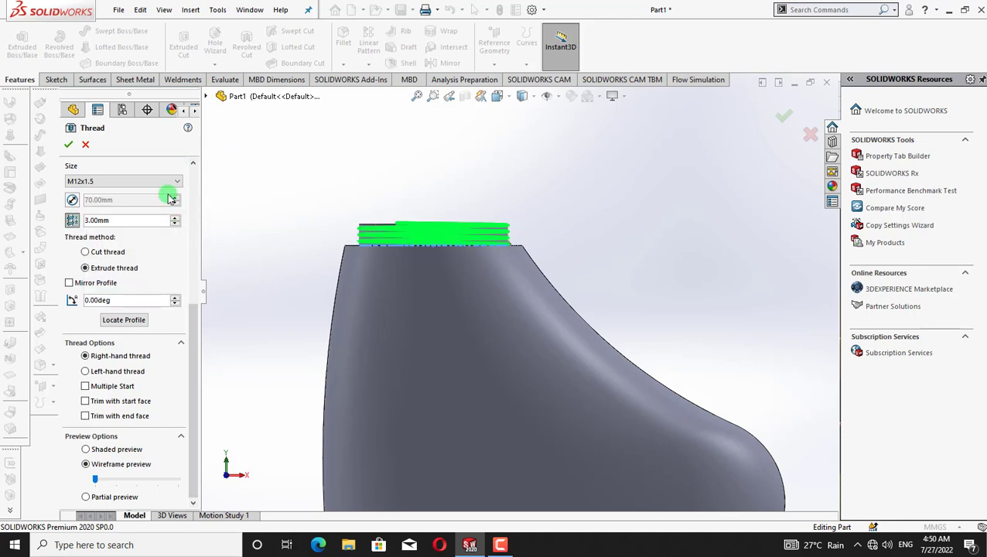
click(67, 146)
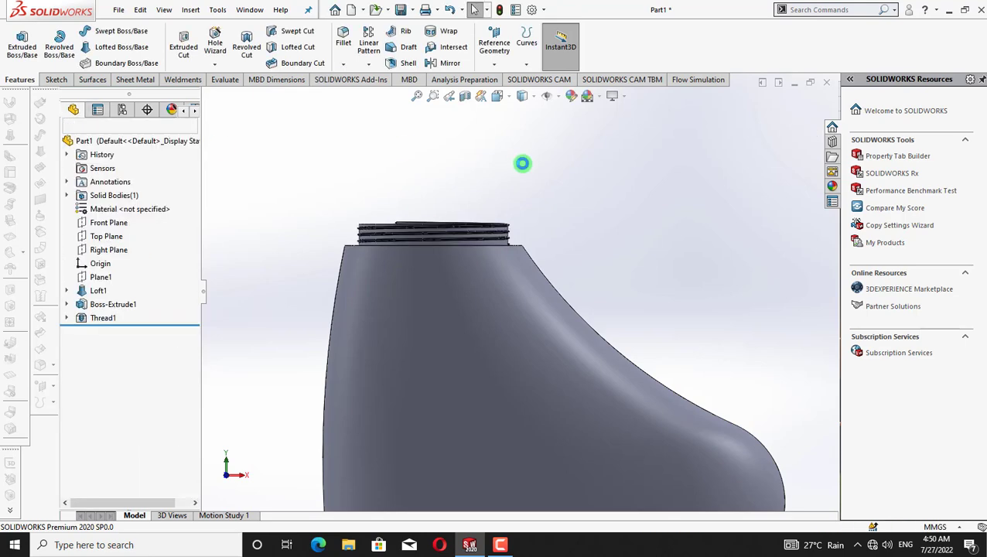
Examine the extruded thread on the neck from different angles and close up.
key(ctrl+5)
key(Down)
key(Down)
key(Down)
key(Down)
key(Down)
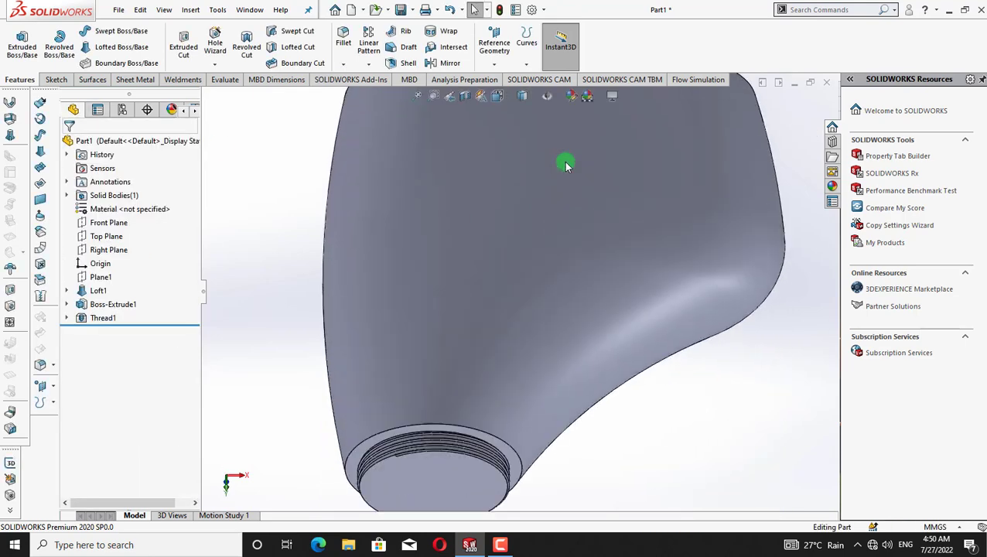
key(Up)
key(Up)
key(Up)
key(Up)
key(Up)
key(Up)
key(Up)
key(Up)
key(Up)
key(Up)
key(Up)
right_click(636, 138)
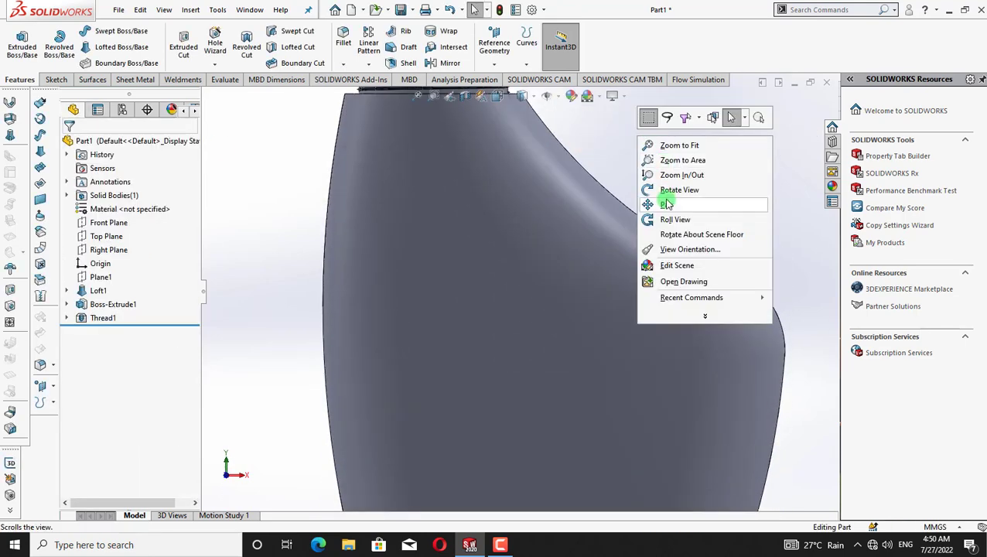
click(665, 203)
drag(664, 202, 708, 351)
drag(631, 228, 634, 274)
scroll(693, 240, down, 1)
scroll(694, 240, down, 5)
right_click(551, 182)
click(571, 191)
Sketch a corner rectangle about 8 mm high on the Front Plane, resting on the neck's top edge and covering the protruding thread end.
click(102, 222)
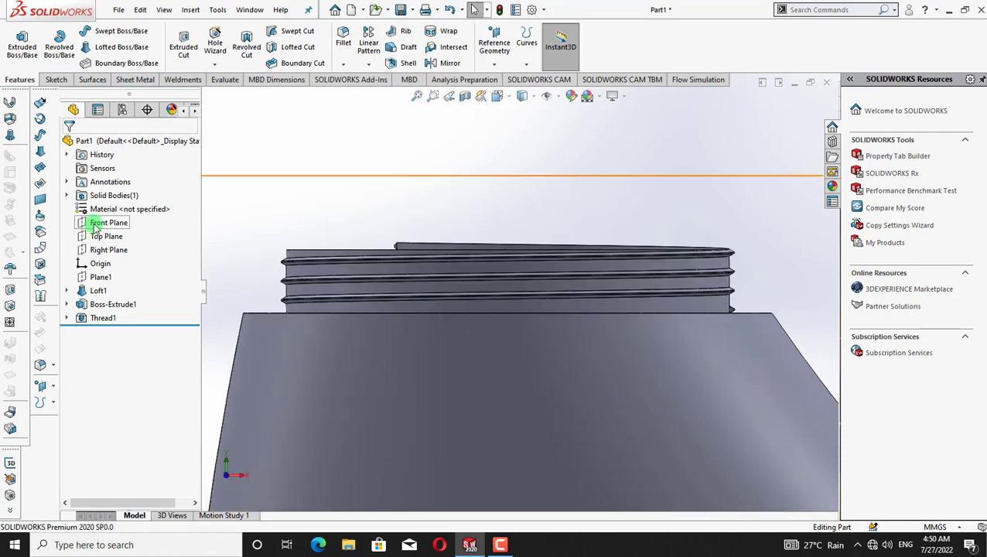
click(130, 194)
click(19, 80)
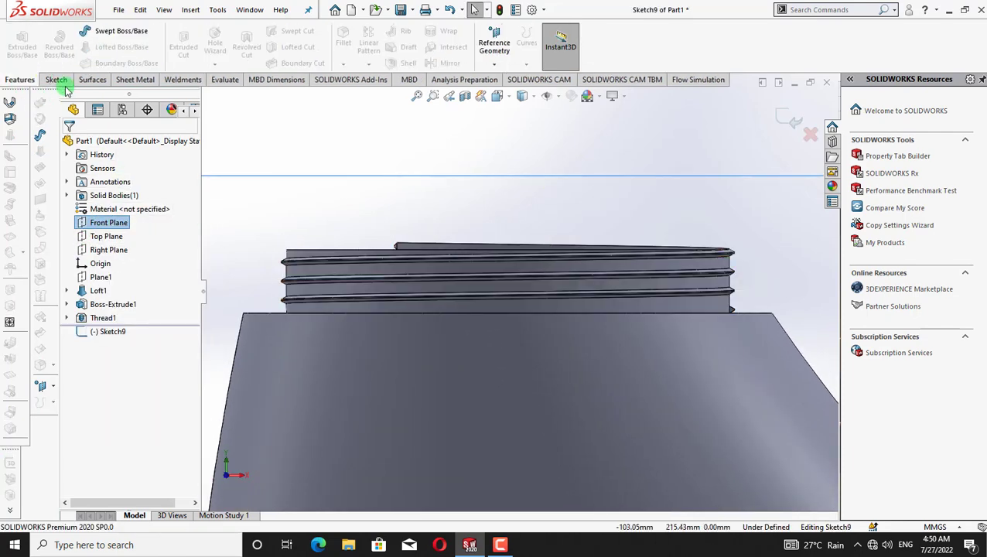
click(54, 79)
click(92, 48)
click(121, 63)
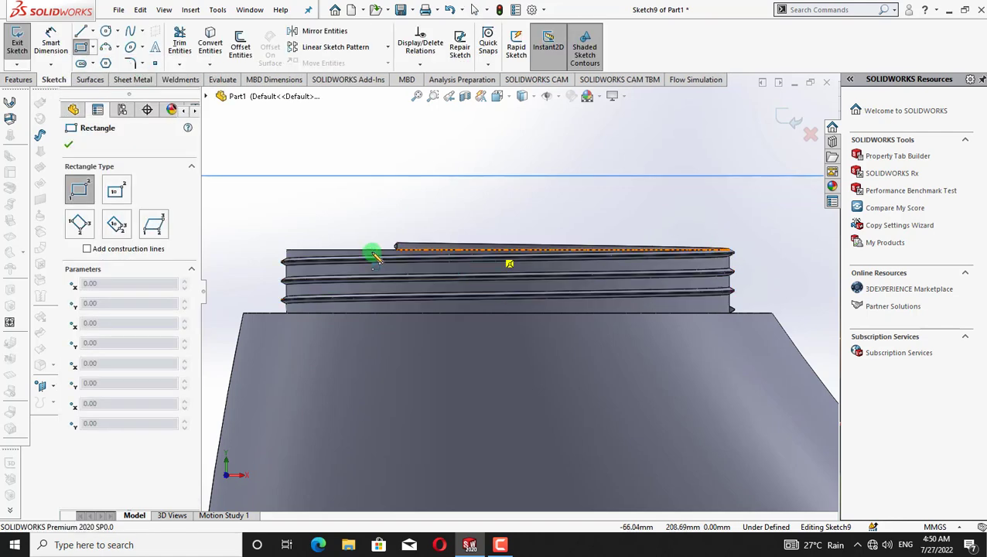
click(286, 201)
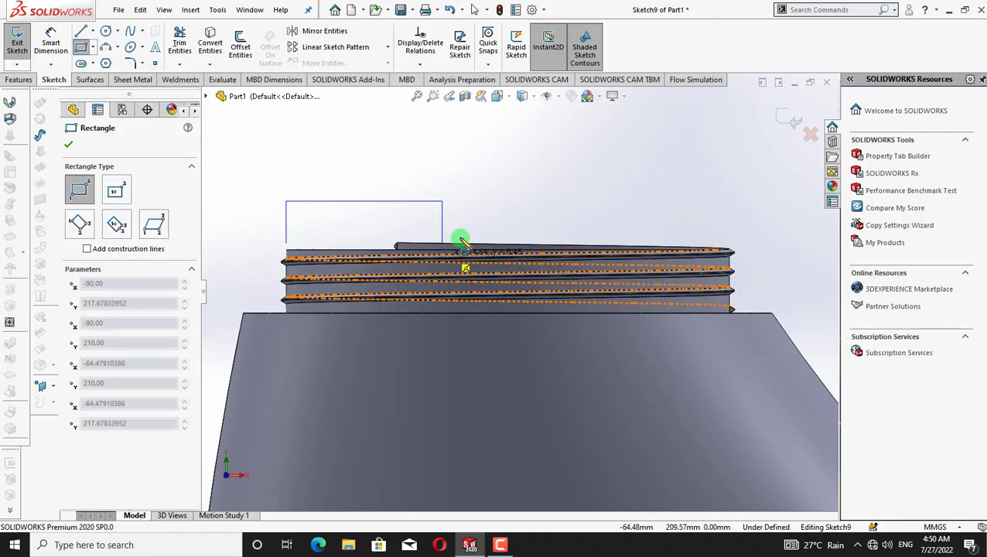
click(750, 250)
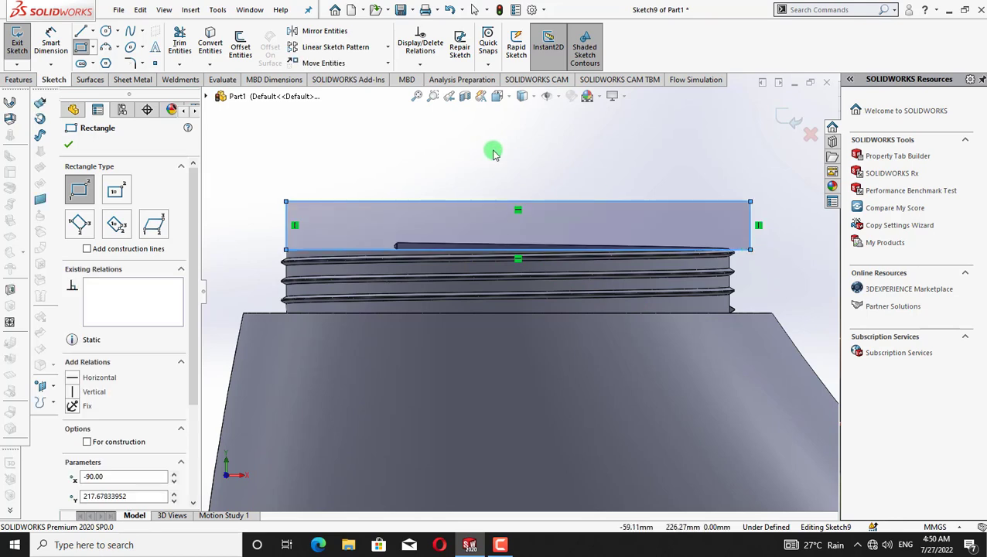
key(Escape)
Extrude-cut the rectangle through the part to trim off the thread end above the neck.
click(17, 80)
click(184, 45)
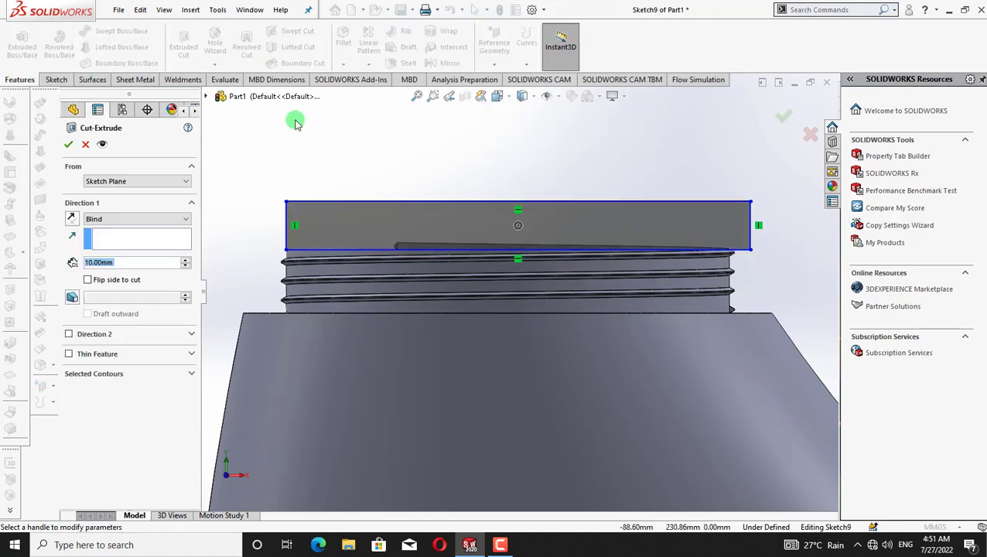
click(177, 218)
click(167, 247)
key(Return)
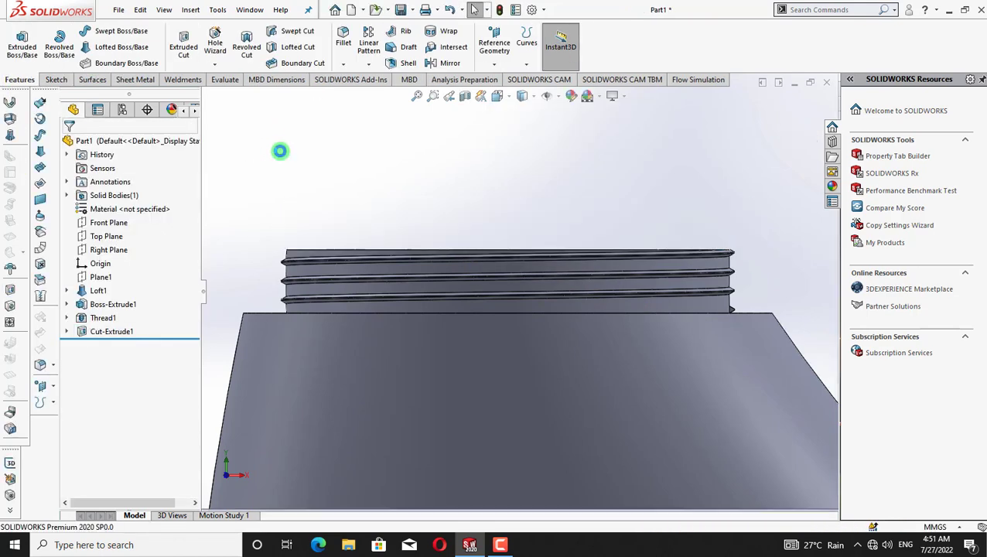
Sketch a three-line handle outline on the Front Plane from below the neck to the shoulder, with segments about 31, 113 and 38 mm long.
right_click(92, 223)
click(148, 198)
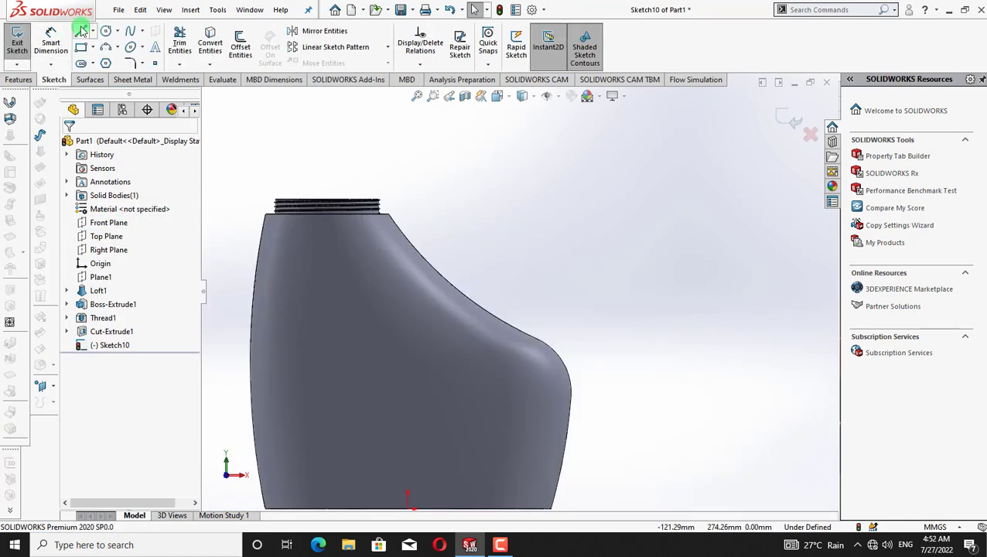
click(81, 31)
click(394, 224)
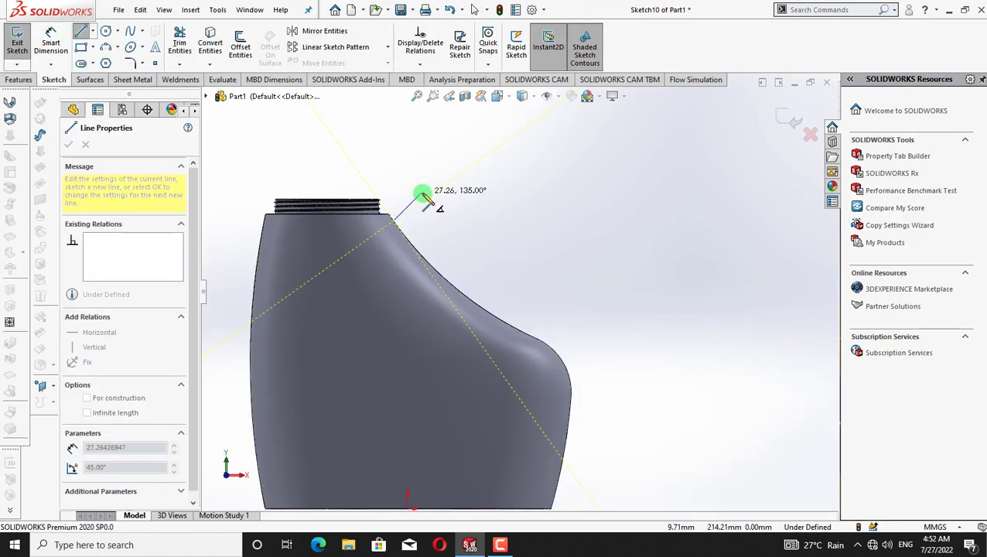
click(425, 189)
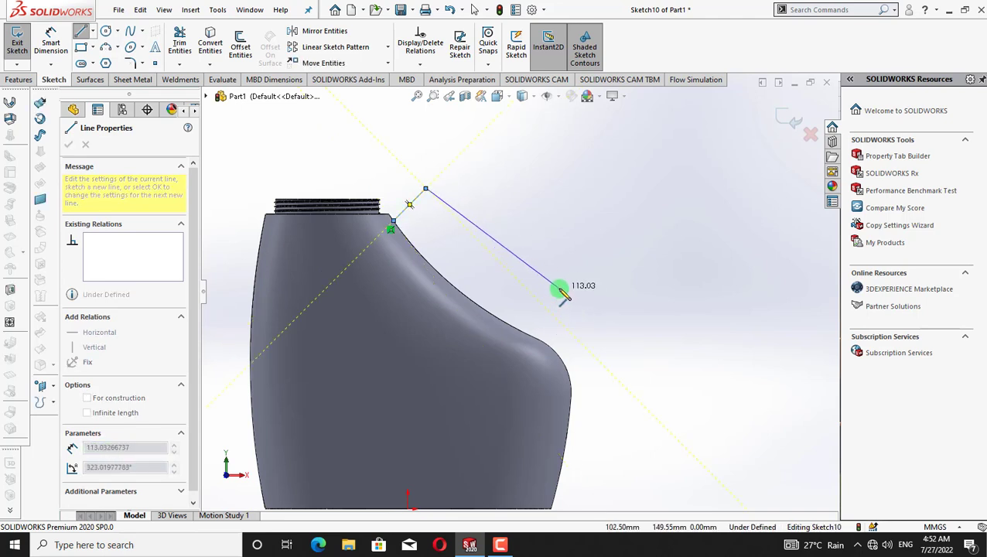
click(559, 288)
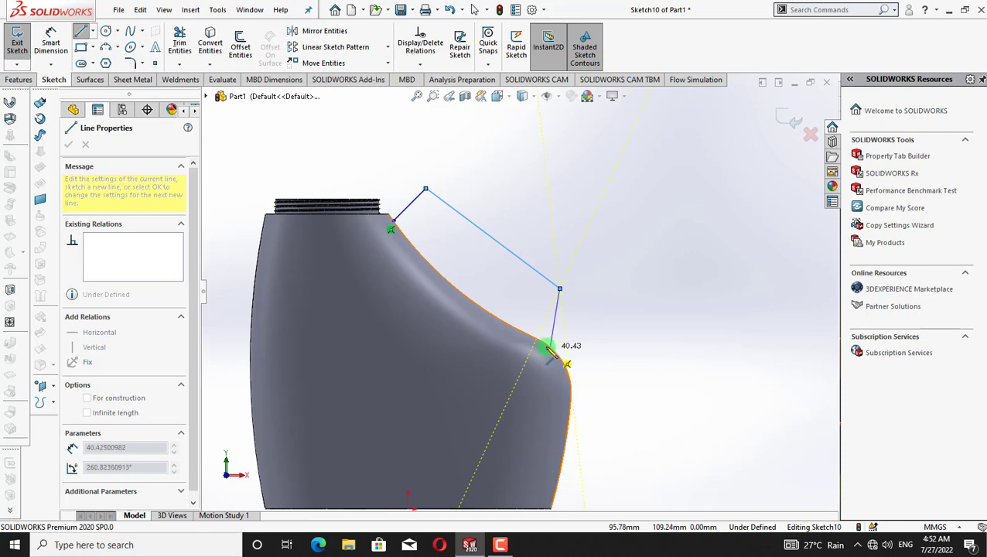
click(548, 345)
right_click(607, 237)
click(631, 250)
Dimension the short handle line beside the neck to 30 mm.
click(50, 45)
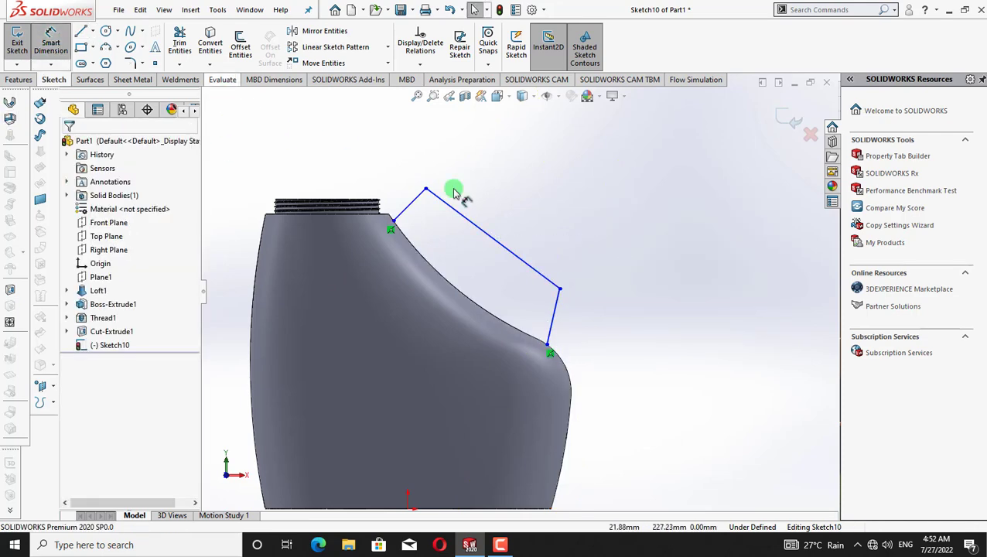
click(410, 203)
click(348, 159)
text(3)
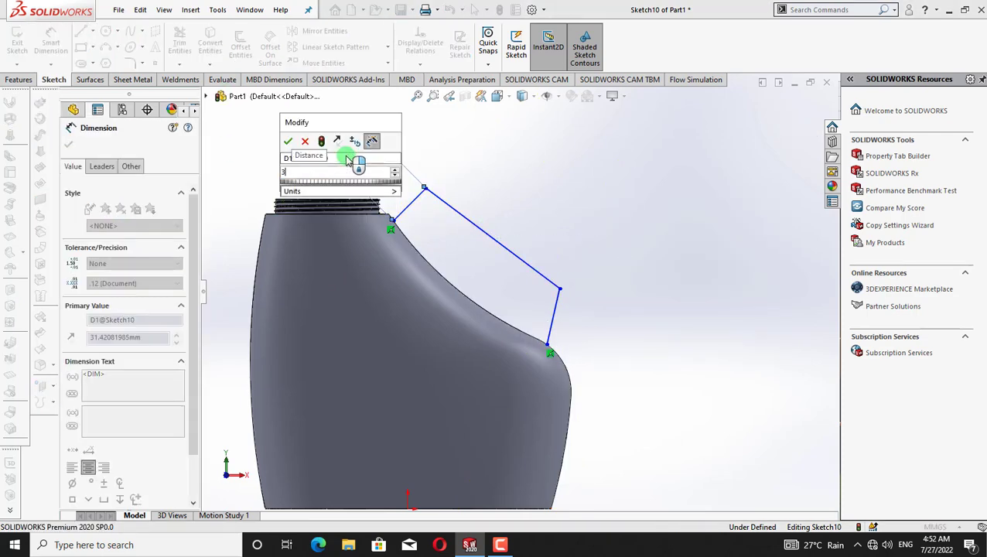
text(0)
key(Return)
key(Escape)
key(Escape)
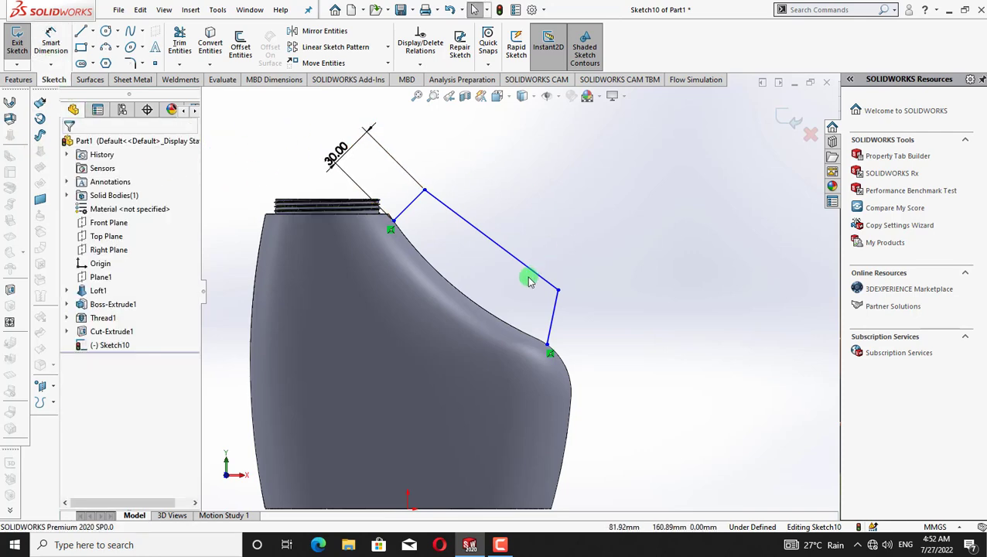
Dimension the handle line ending on the shoulder to 35 mm.
click(59, 50)
click(548, 325)
click(656, 344)
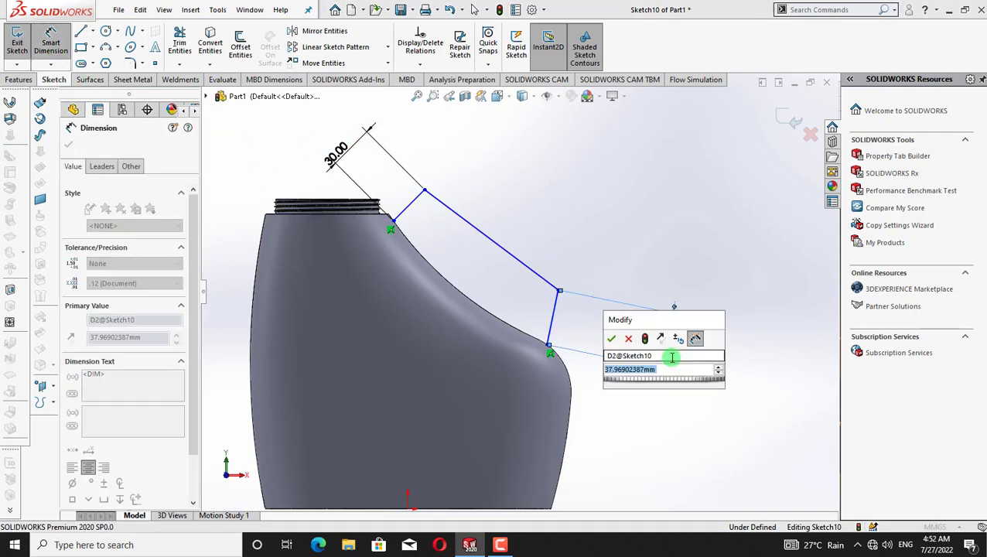
text(35)
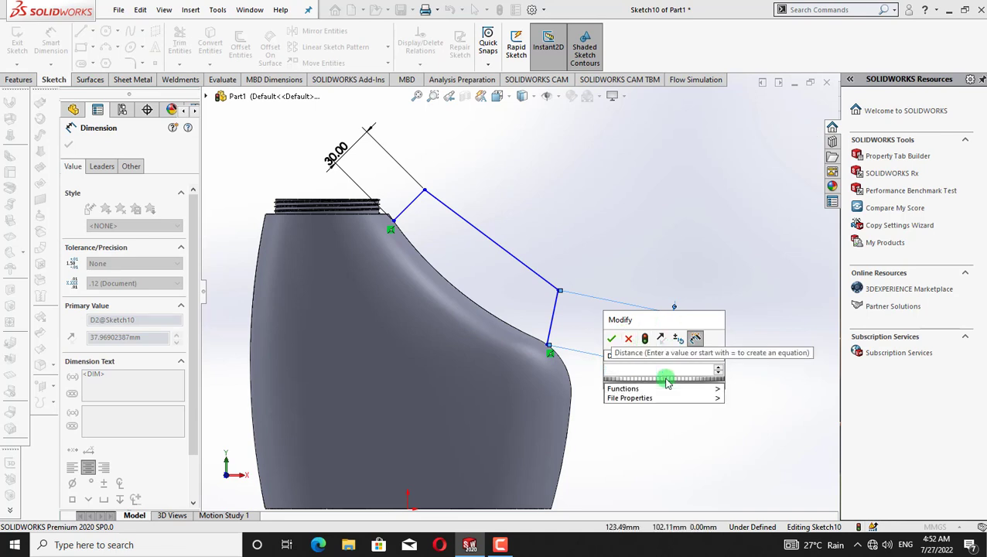
key(Return)
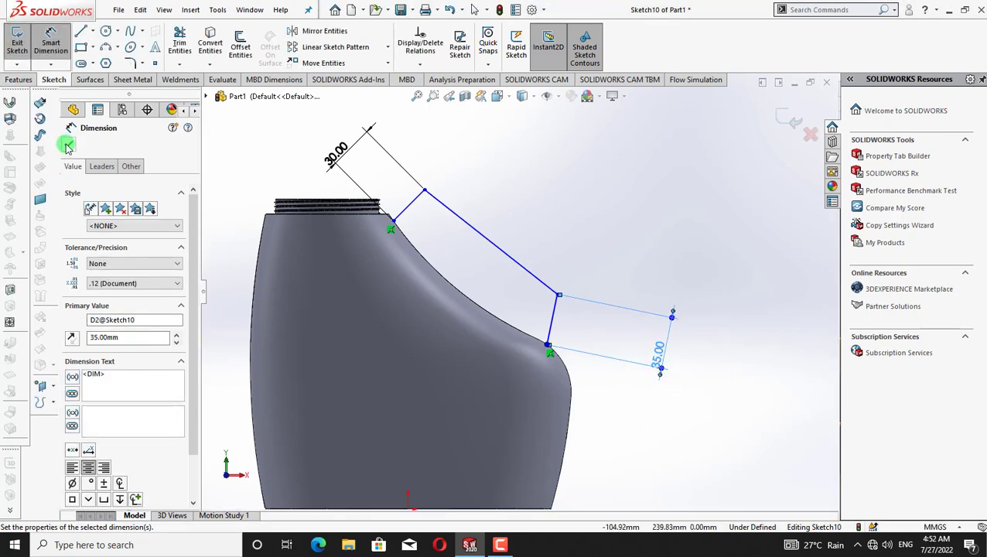
click(68, 146)
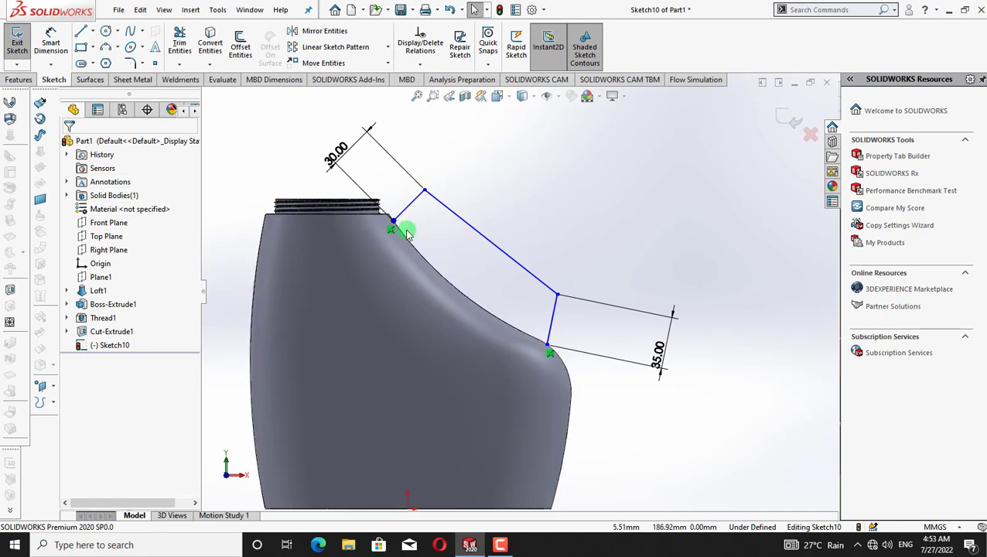
Offset the chain of handle lines 20 mm inward toward the body.
click(232, 47)
click(447, 208)
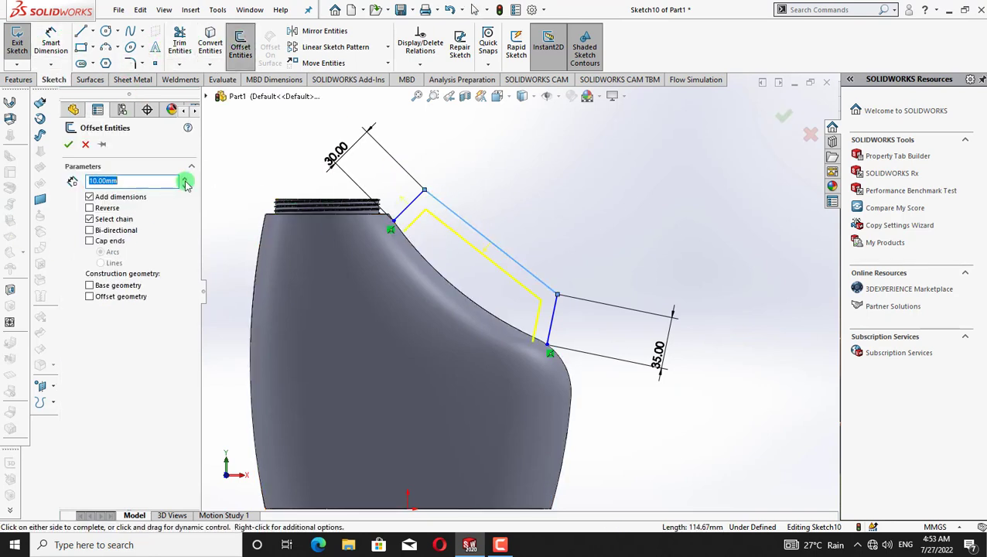
click(185, 178)
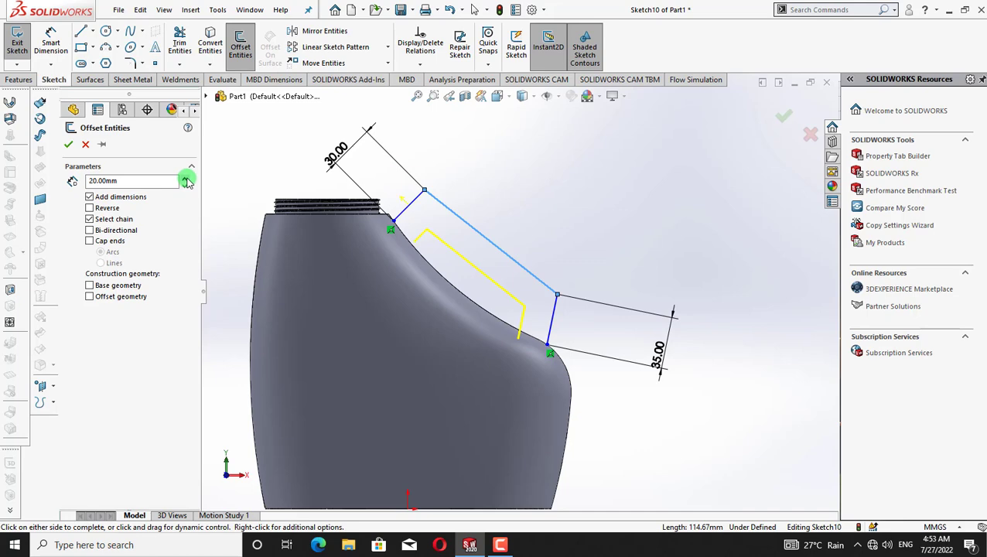
click(70, 146)
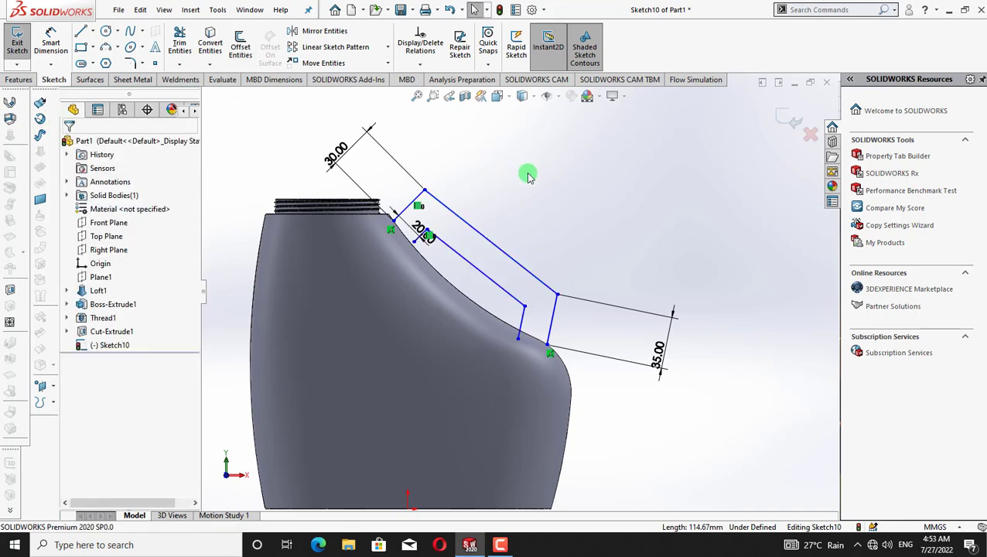
Close the handle profile's shoulder end with three short lines inside the body, joining the inner and outer outlines.
click(80, 31)
click(518, 337)
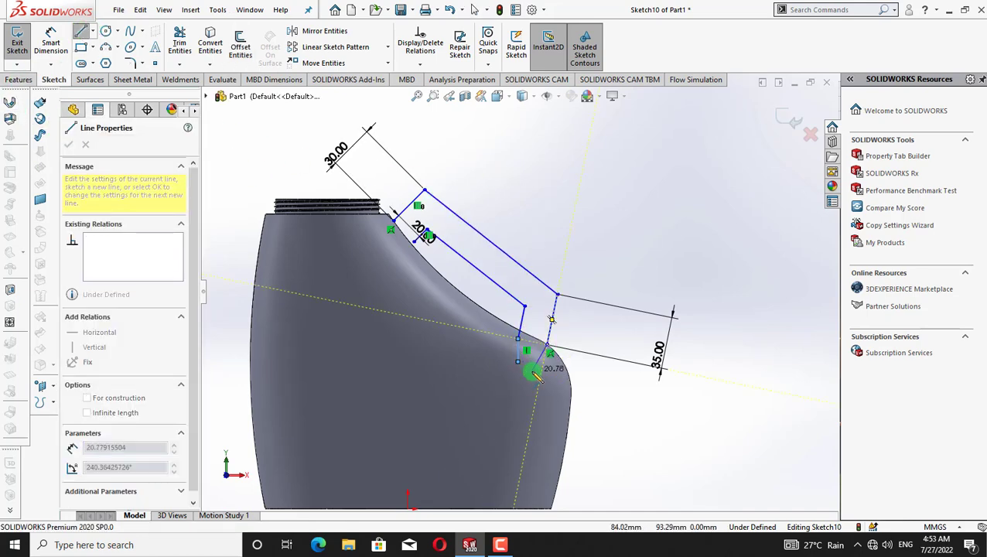
click(532, 372)
click(518, 361)
right_click(600, 210)
click(613, 217)
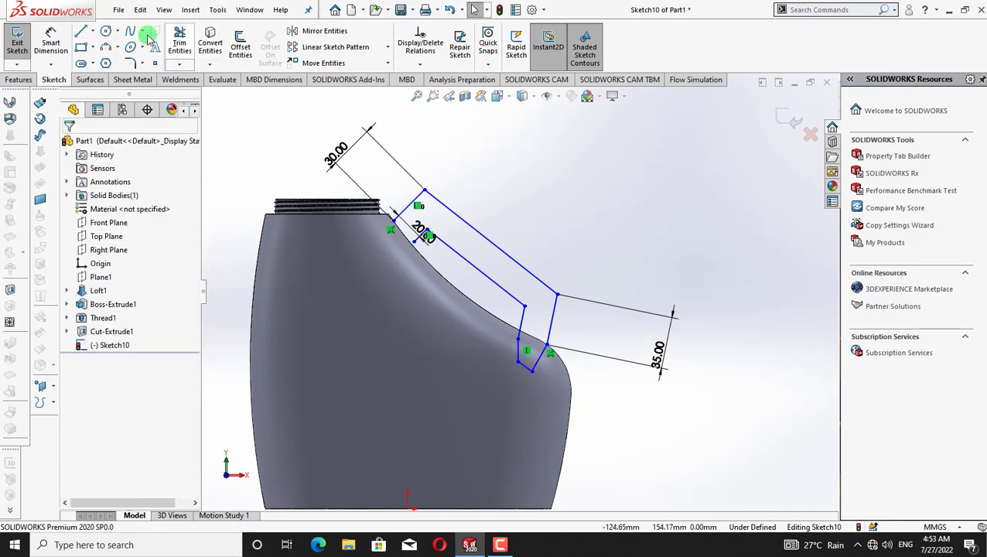
Close the handle profile's neck end with three connected lines inside the body, joining the outer and inner outlines.
click(80, 31)
click(391, 223)
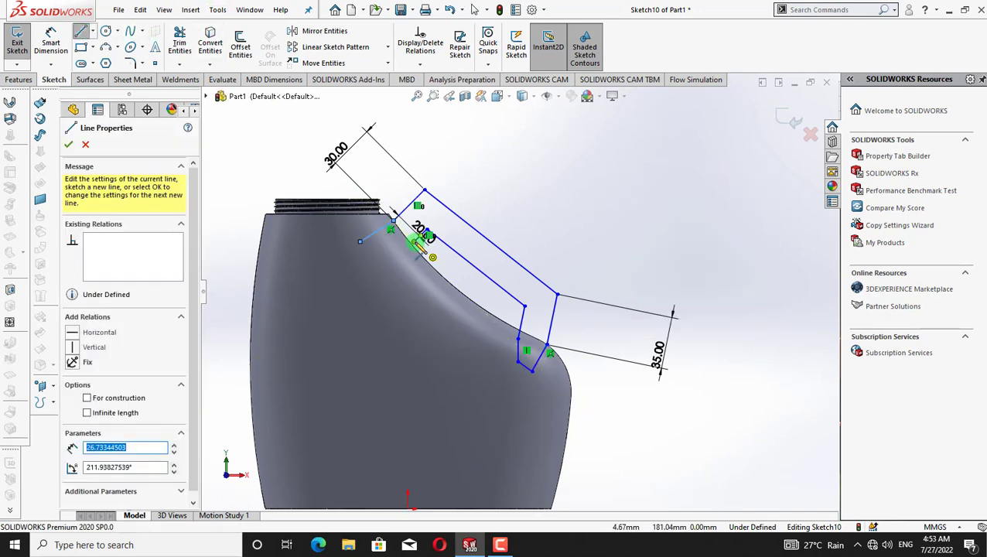
mouse_move(415, 242)
mouse_down()
mouse_move(381, 263)
mouse_move(360, 241)
mouse_up()
right_click(616, 151)
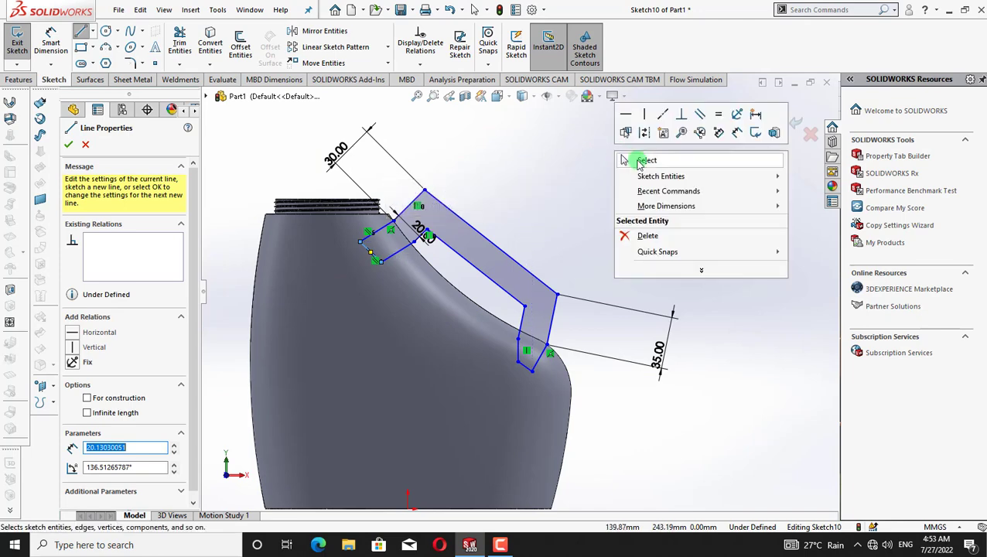
click(642, 160)
Round the two outer corners of the handle profile with 20 mm sketch fillets.
scroll(478, 163, down, 3)
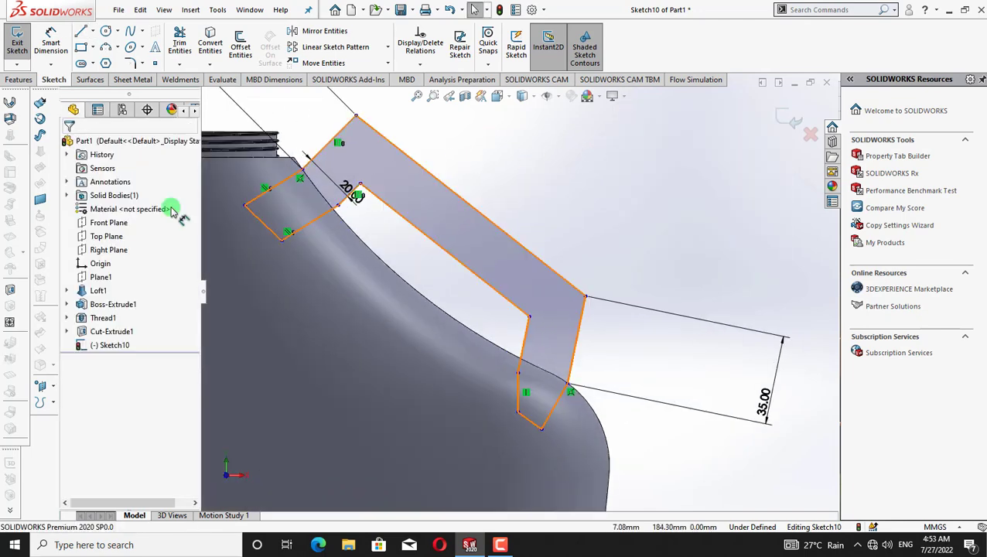
click(131, 63)
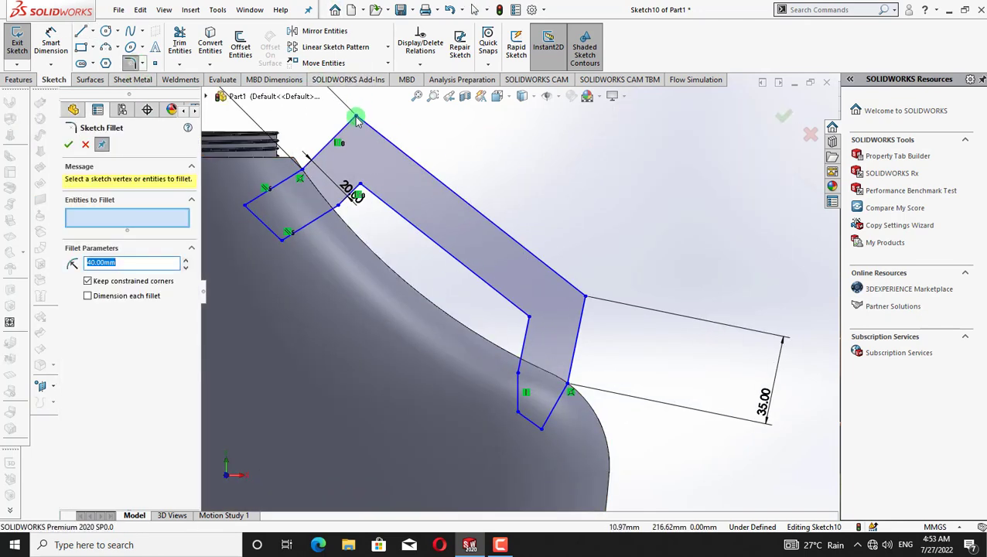
click(357, 119)
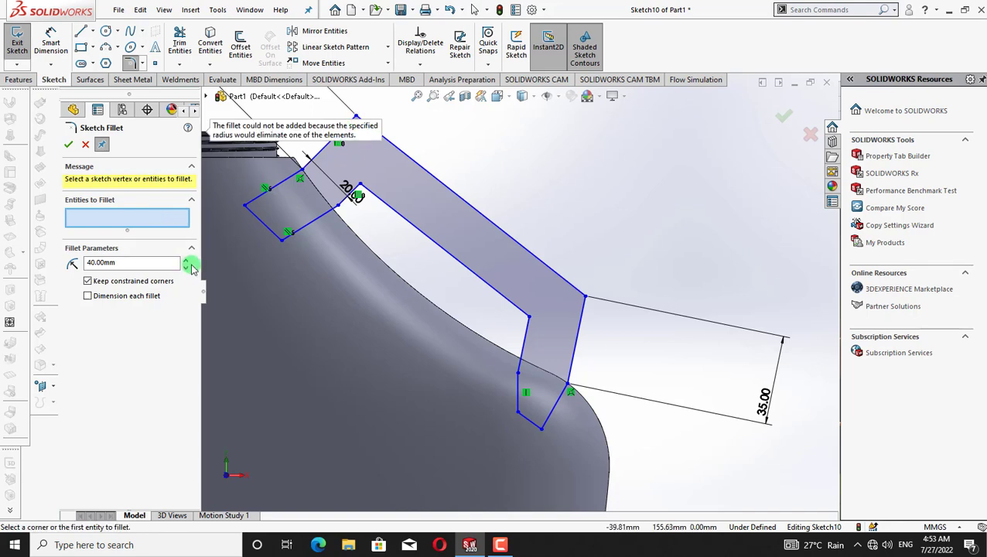
click(186, 268)
click(187, 268)
click(356, 117)
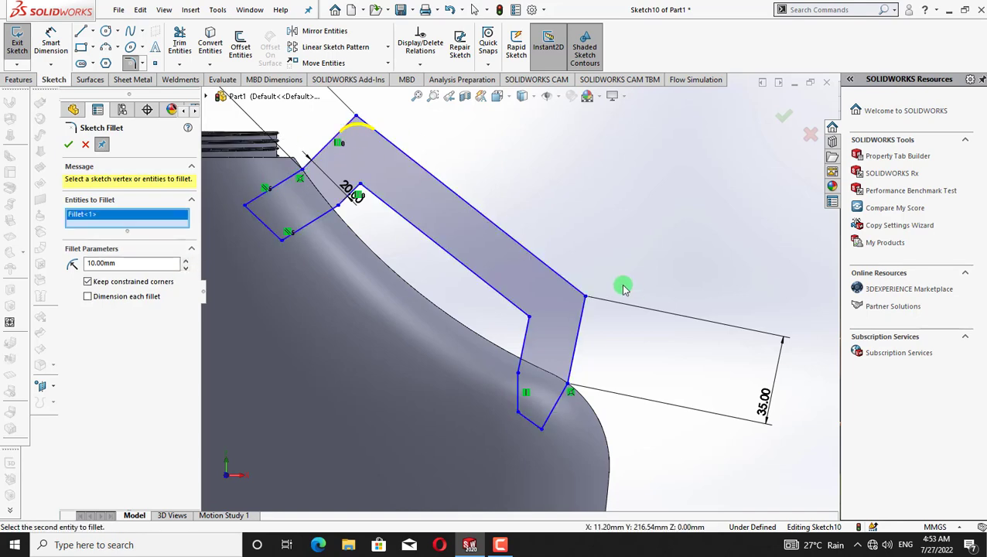
click(585, 297)
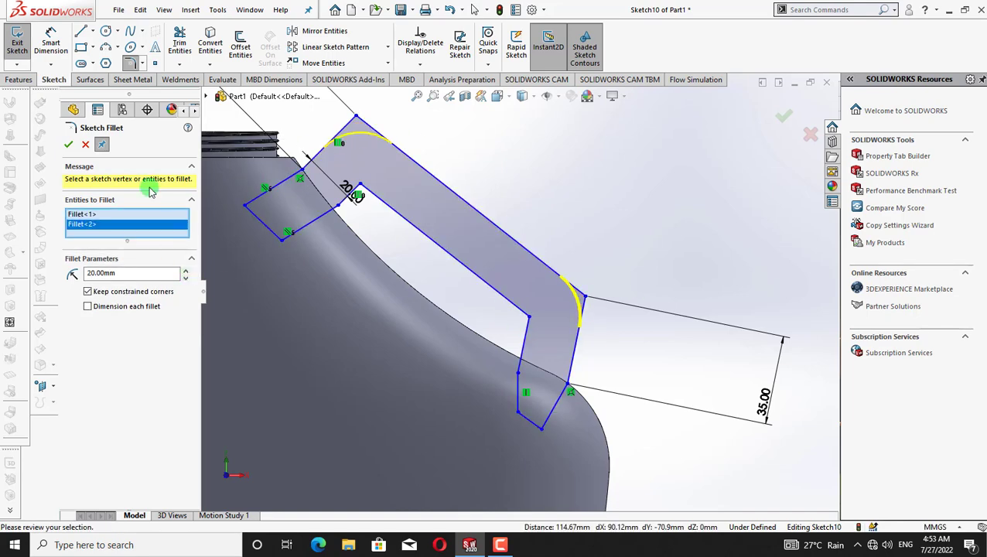
click(73, 147)
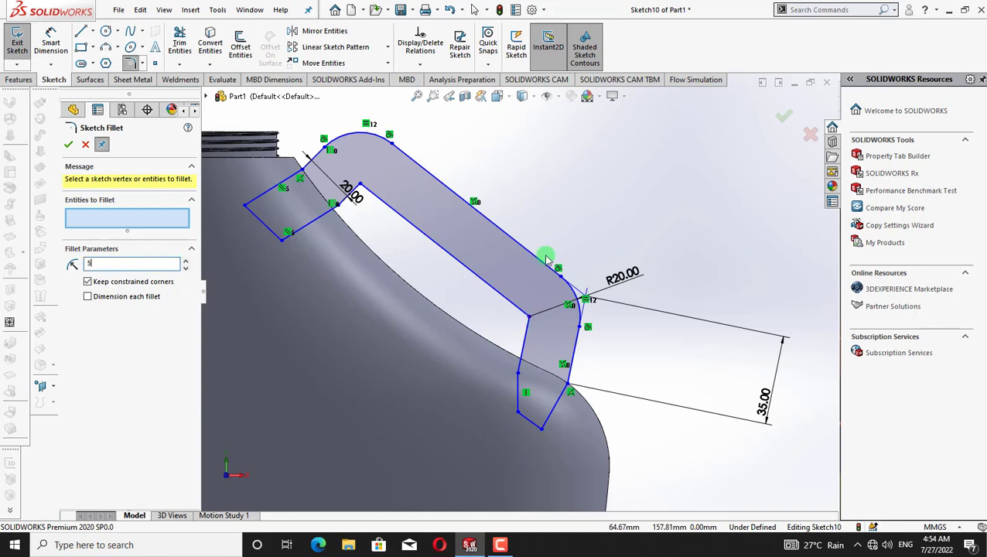
click(102, 144)
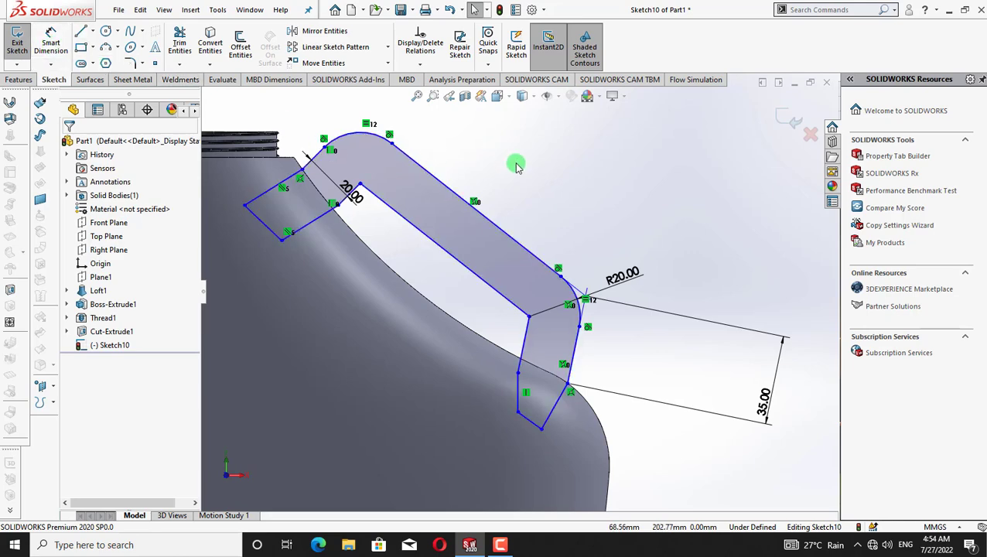
Draw a small three-point arc bulging into the handle on its long inner line, near the neck end.
click(105, 48)
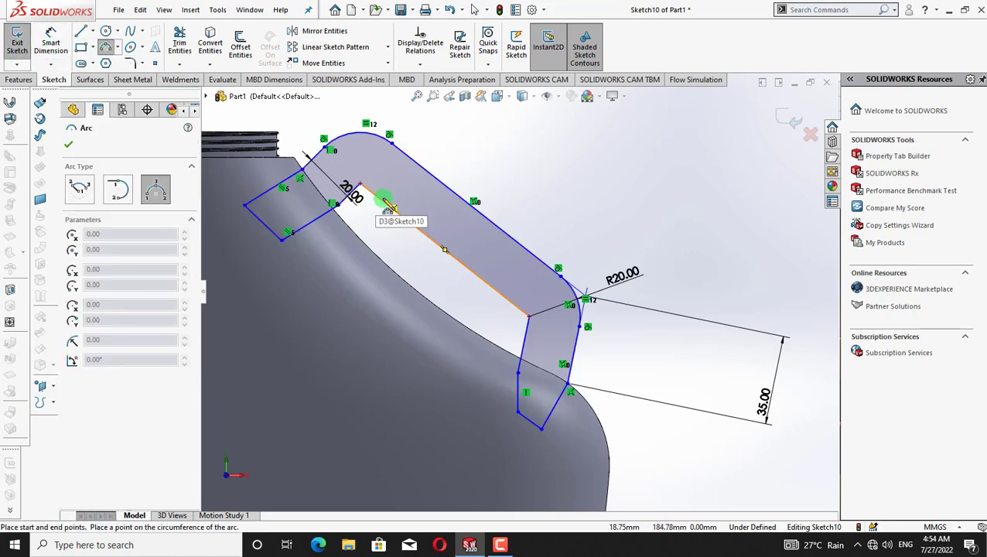
click(359, 185)
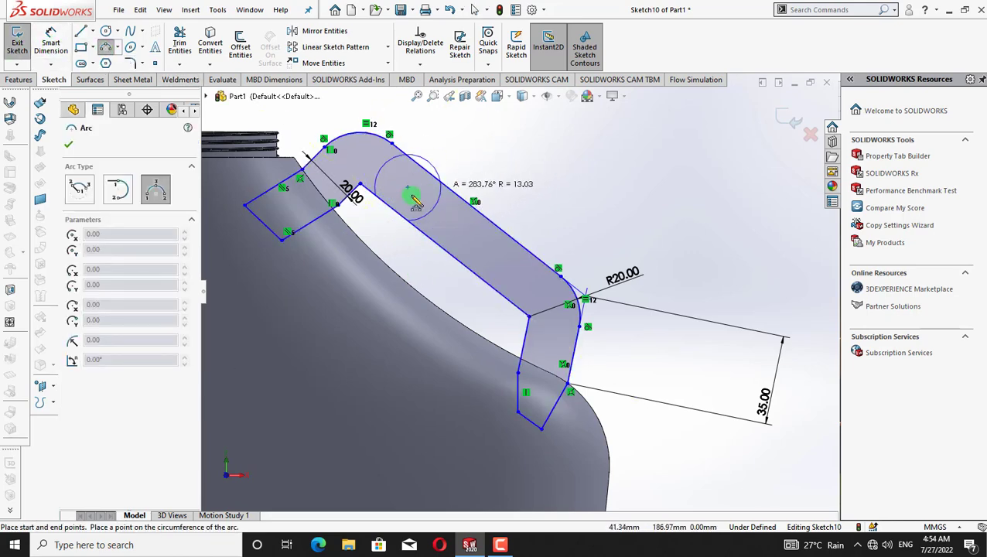
click(397, 201)
key(Escape)
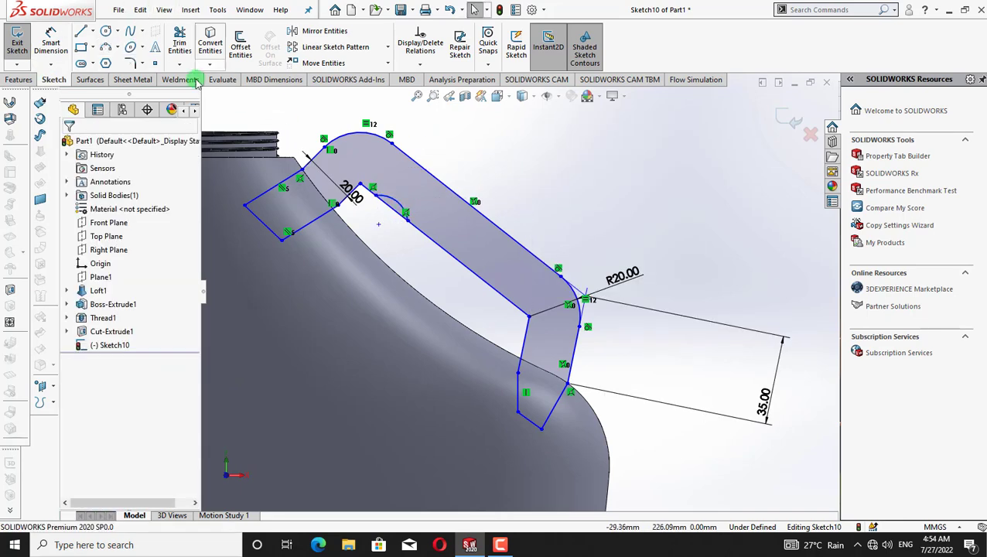
Try to linearly pattern the arc together with the inner handle line, using 3 instances spaced 20 mm at 321.81 degrees.
click(387, 47)
click(334, 56)
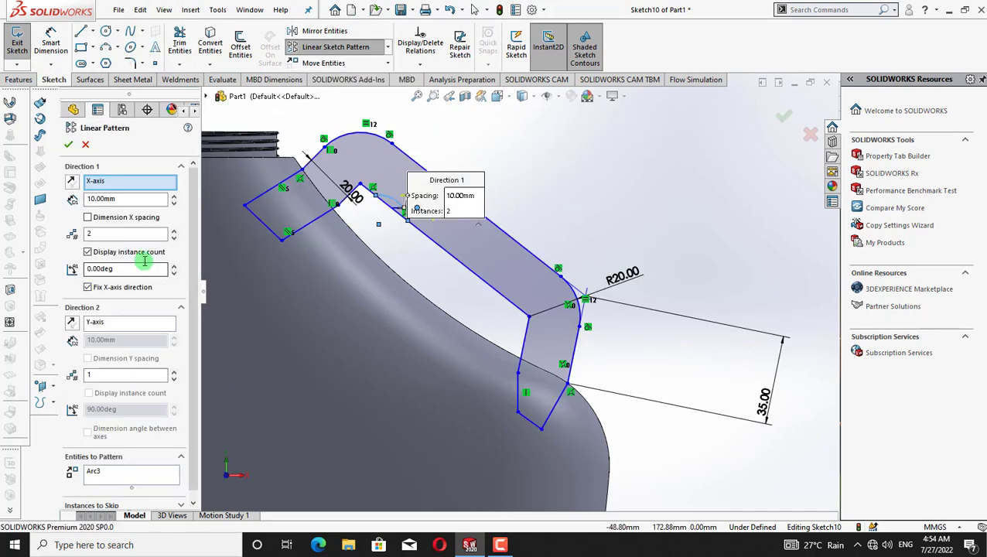
right_click(128, 184)
click(155, 191)
click(430, 237)
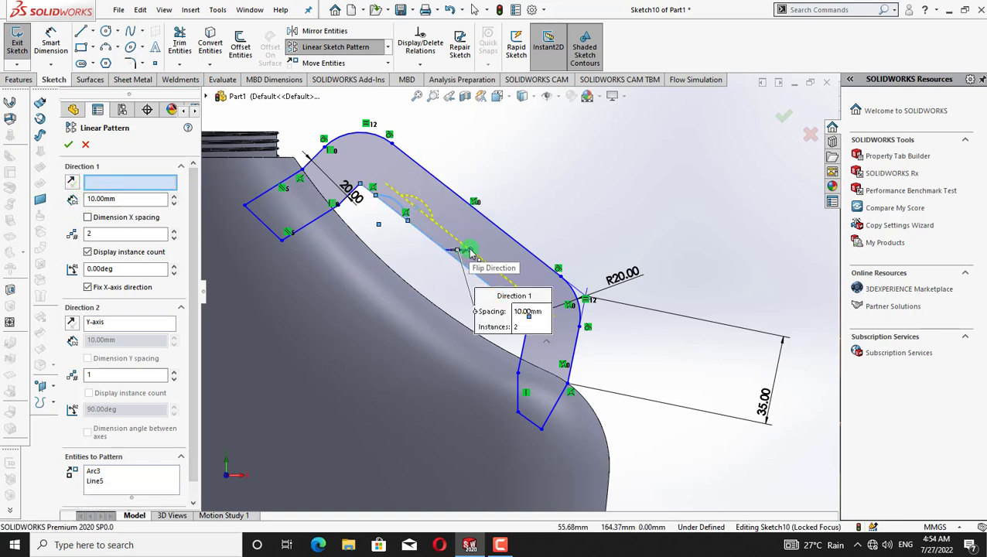
drag(470, 250, 468, 268)
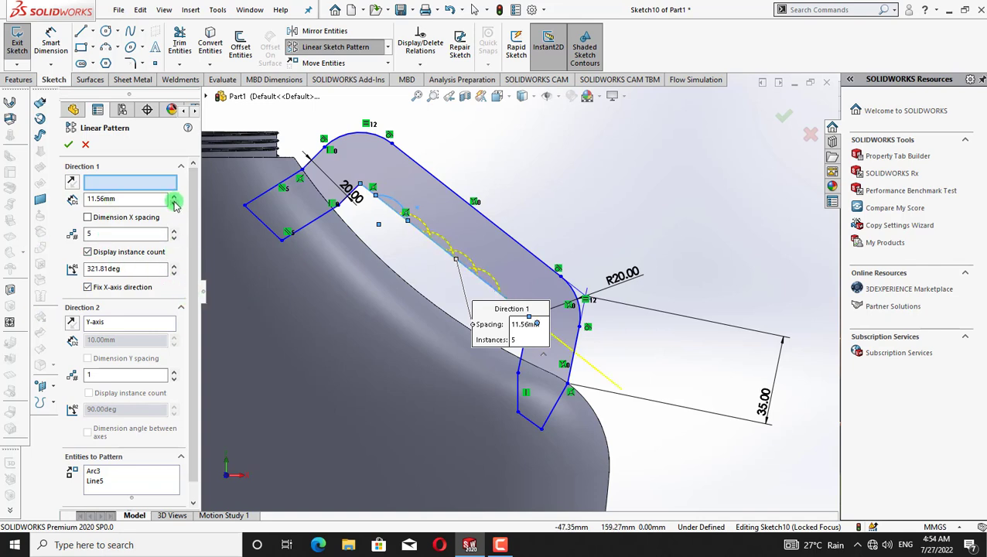
click(174, 197)
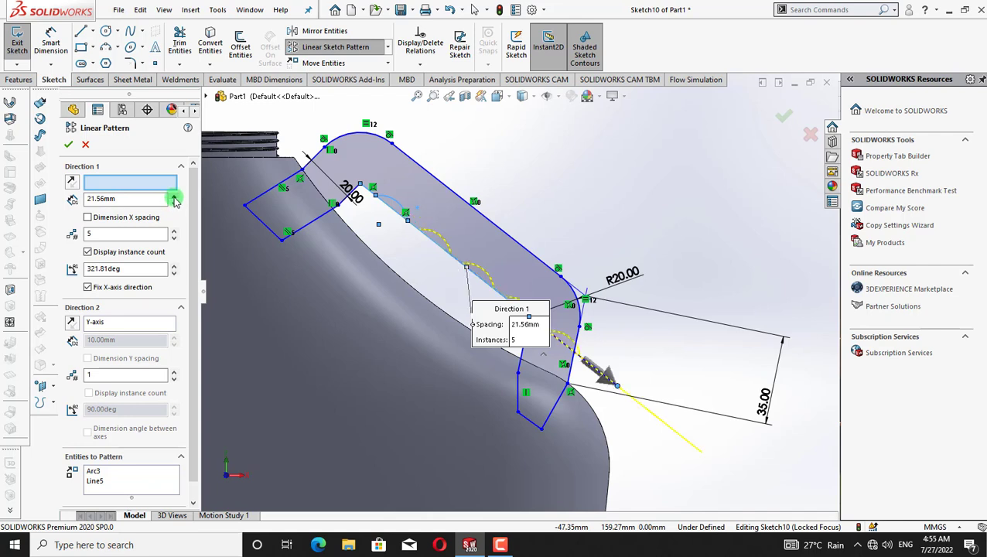
click(174, 238)
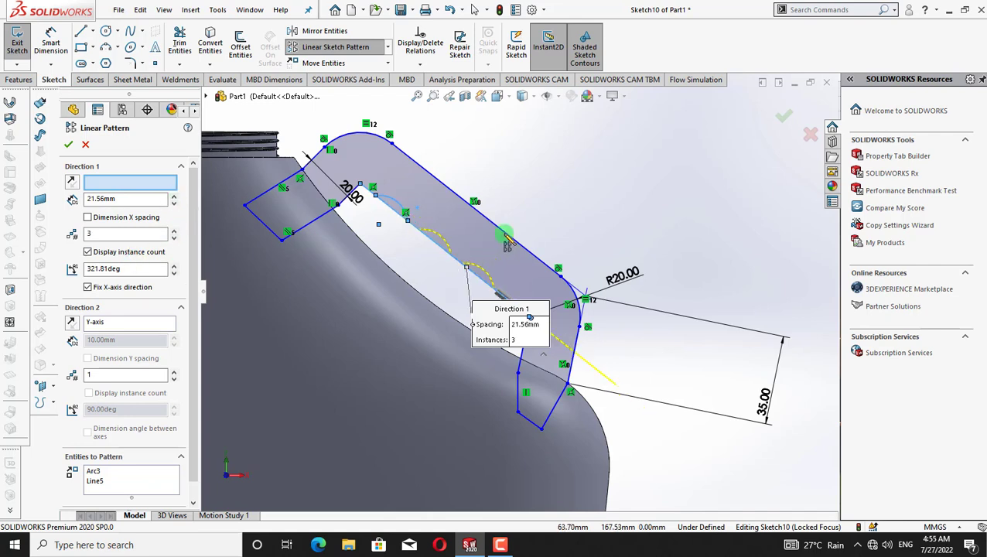
drag(533, 308, 622, 197)
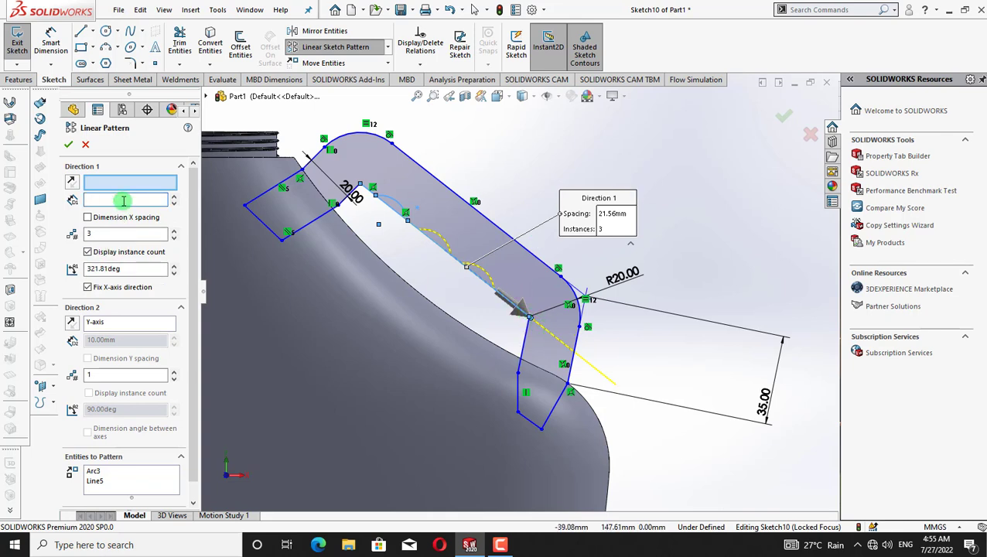
text(0)
key(Return)
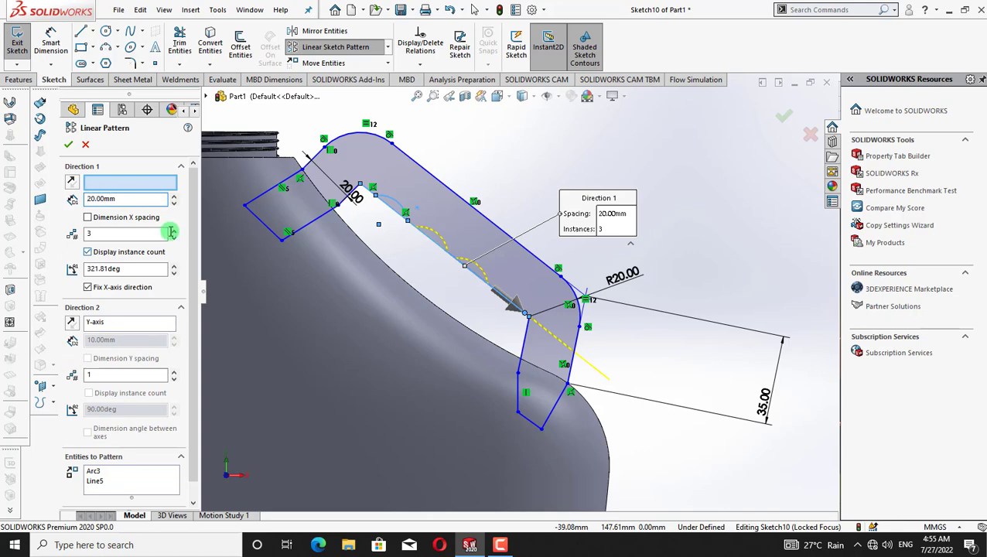
click(68, 145)
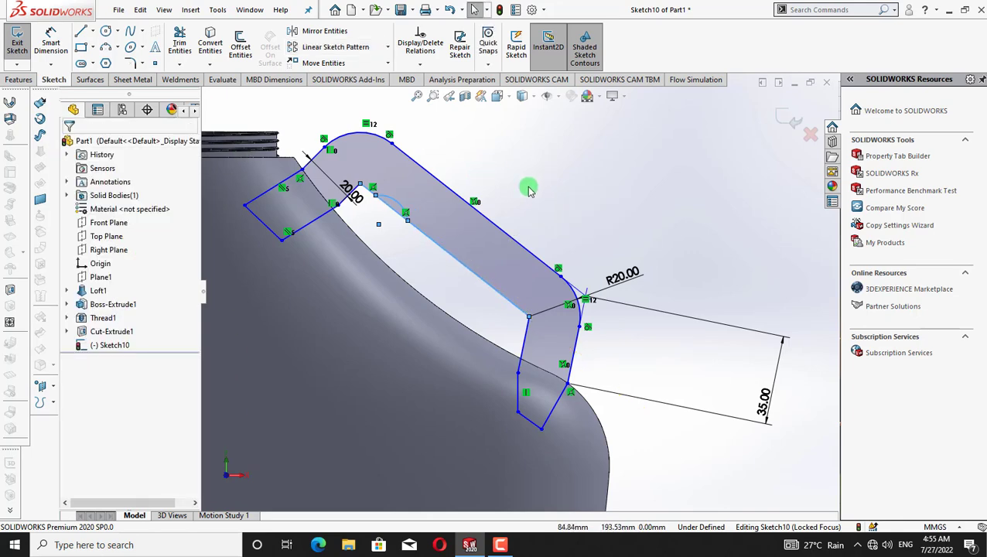
Linearly pattern only the arc along the inner handle line with 3 instances spaced 25.97 mm at 321.69 degrees.
click(389, 49)
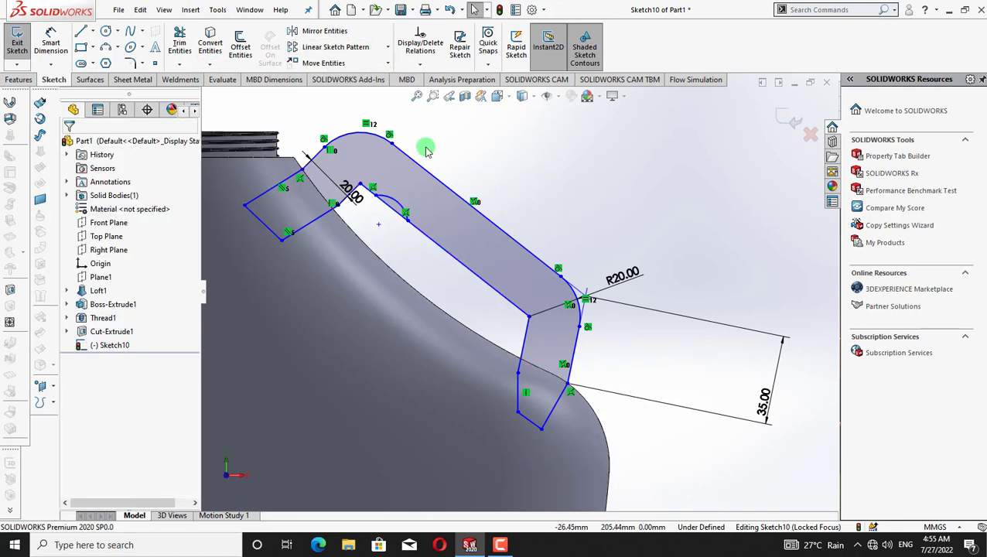
click(401, 211)
drag(434, 178, 478, 99)
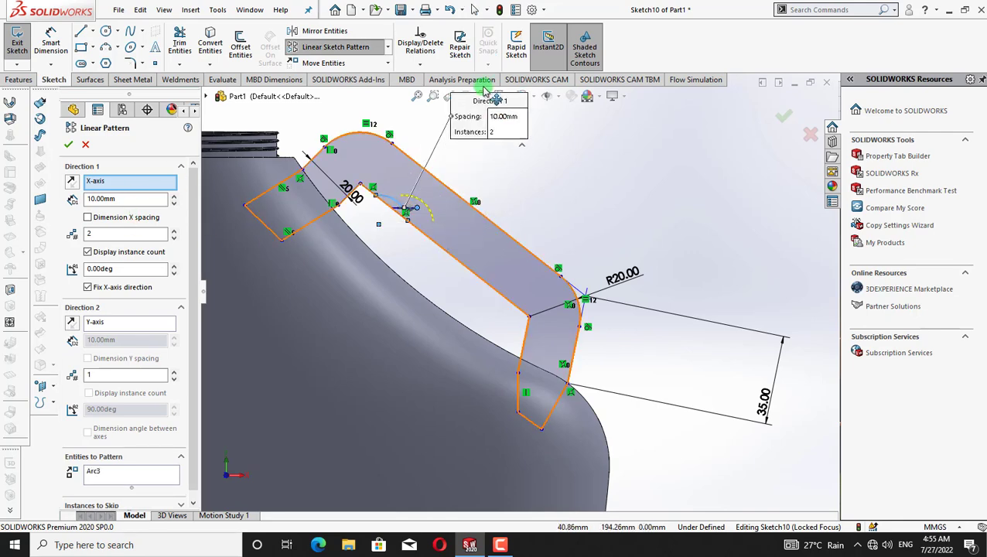
drag(417, 208, 423, 232)
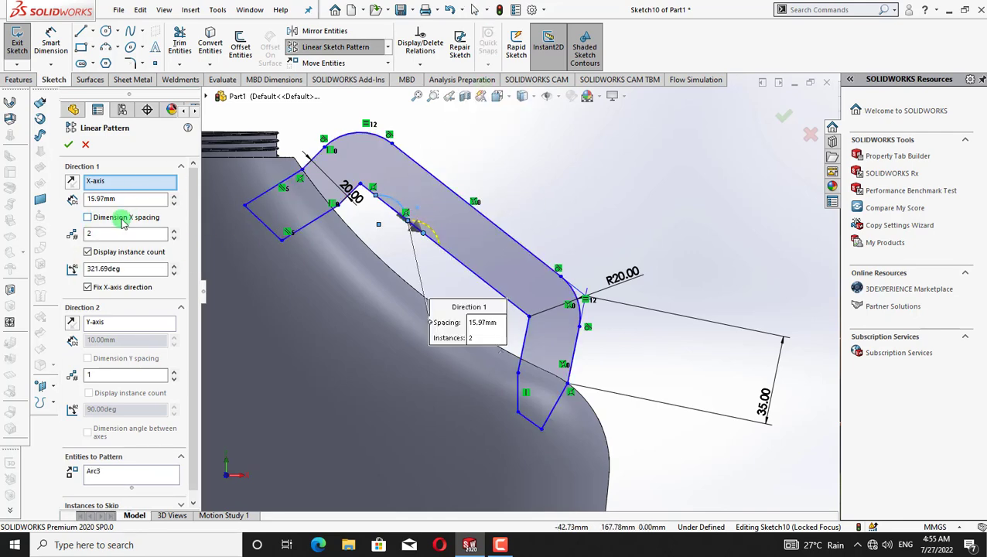
click(174, 230)
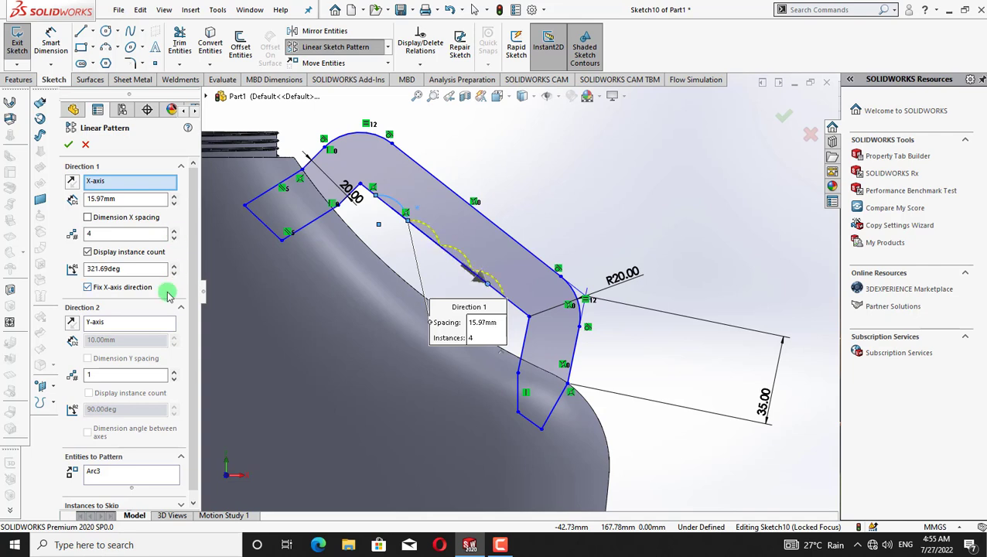
click(175, 196)
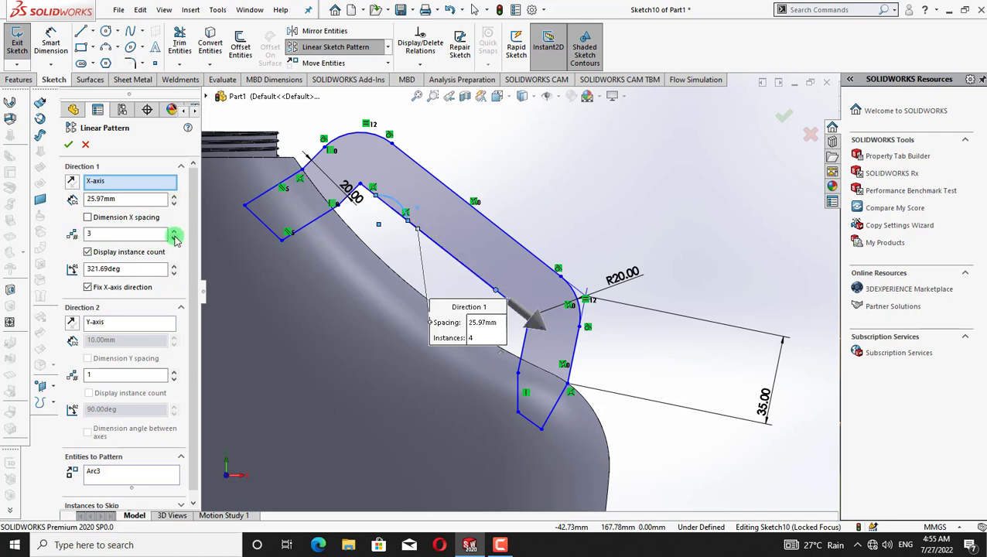
click(68, 144)
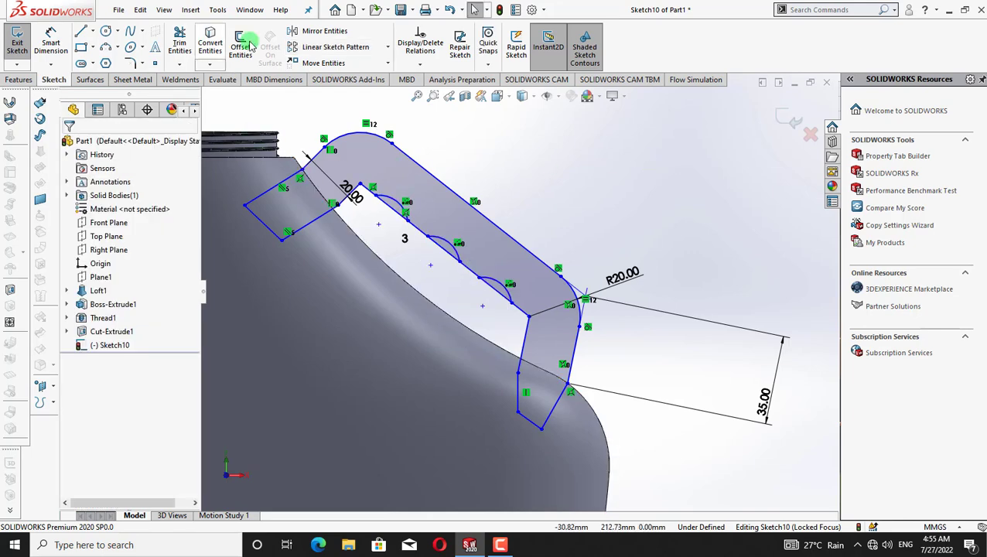
Trim the inner handle line segments beneath the three arcs to form scalloped finger grips.
click(179, 47)
drag(384, 227, 396, 206)
mouse_move(418, 257)
mouse_down()
mouse_move(438, 246)
mouse_move(472, 292)
mouse_move(492, 286)
mouse_up()
click(68, 144)
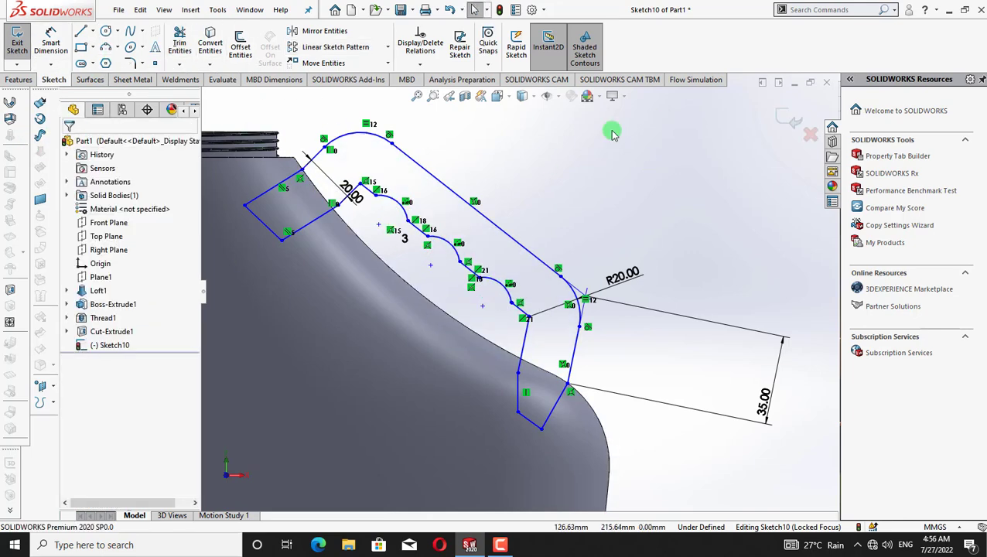
Try to extrude the handle sketch with a Mid Plane end condition.
click(21, 80)
click(22, 43)
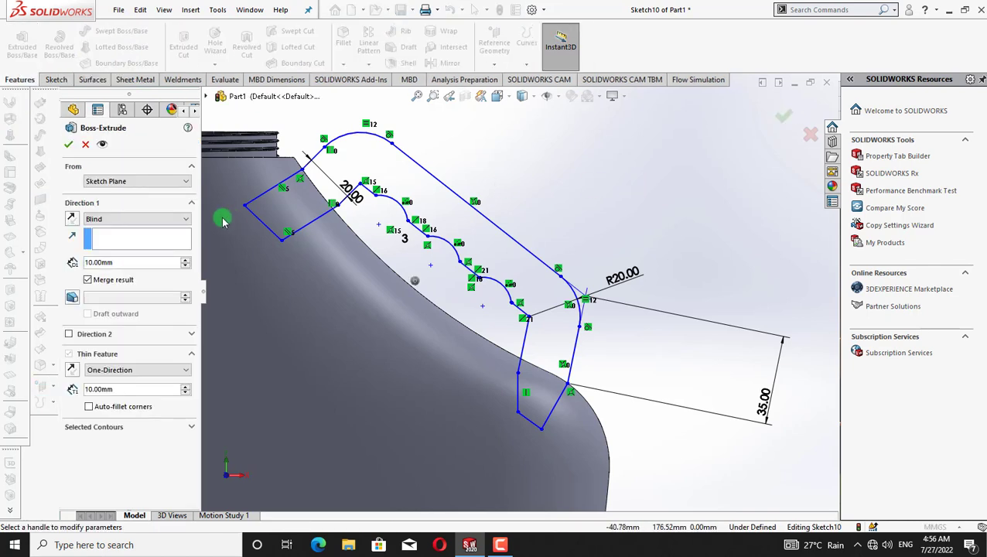
click(155, 219)
click(101, 277)
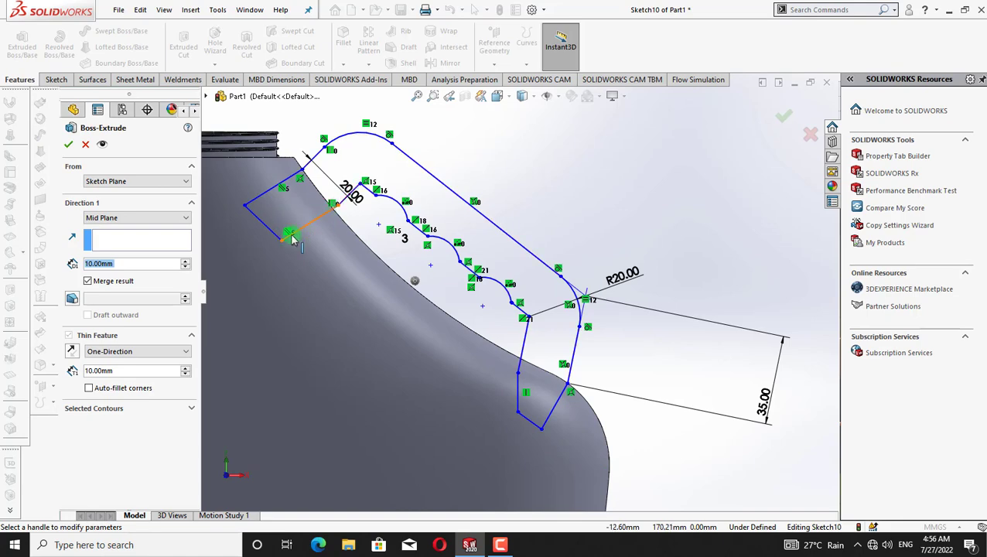
click(128, 239)
click(72, 144)
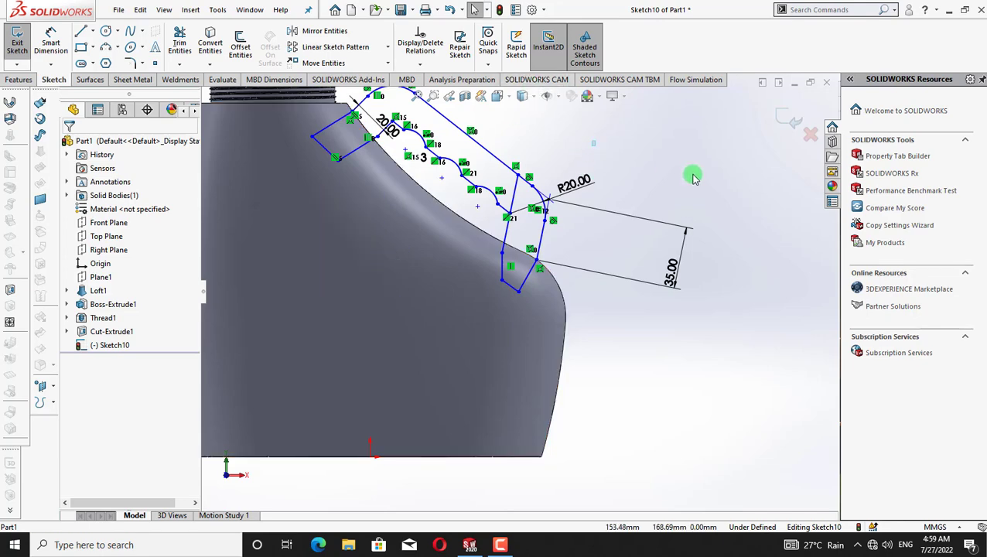
Trim the stray line across the handle sketch's lower corner and extrude the profile 40 mm with a Mid Plane end condition.
click(179, 42)
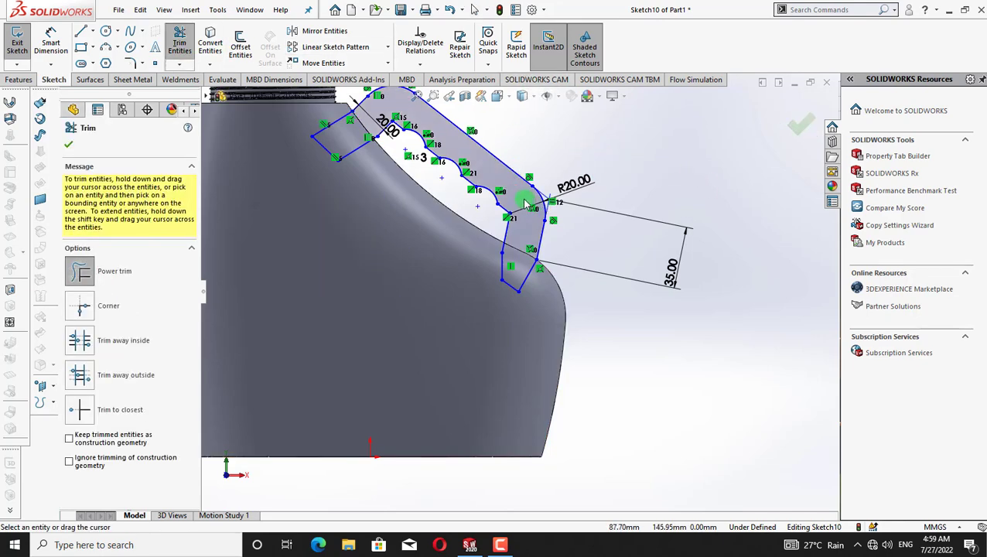
click(69, 145)
click(19, 80)
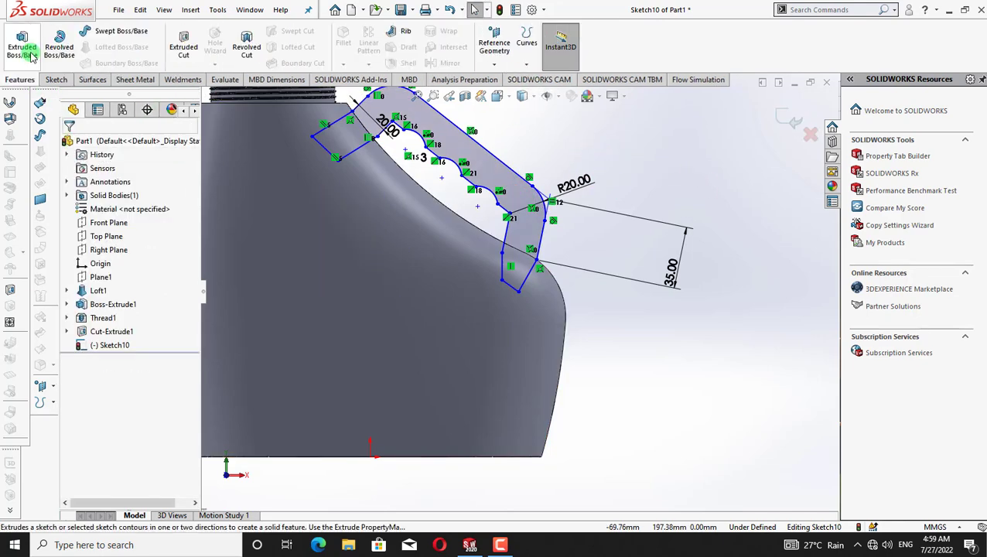
click(22, 42)
click(186, 218)
click(184, 279)
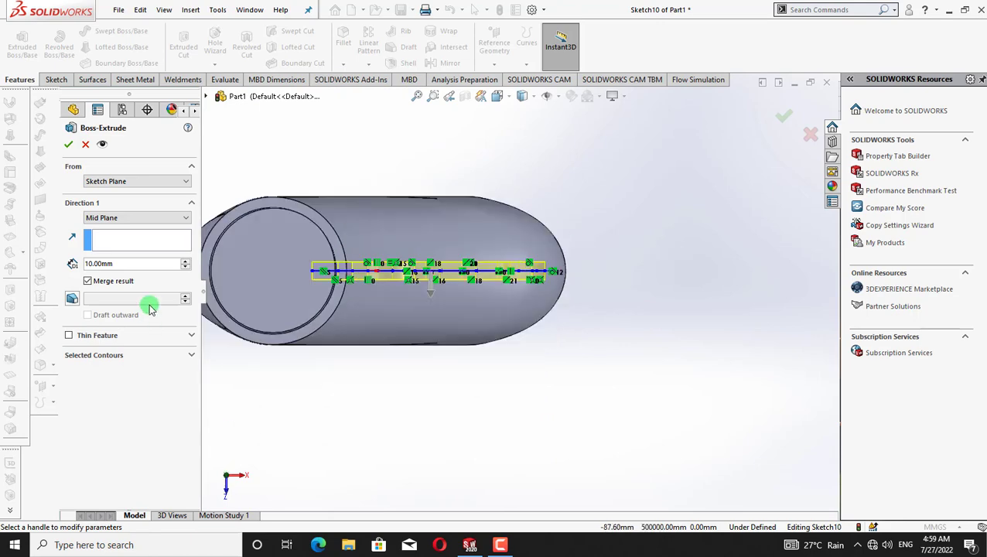
click(186, 261)
click(186, 262)
click(185, 262)
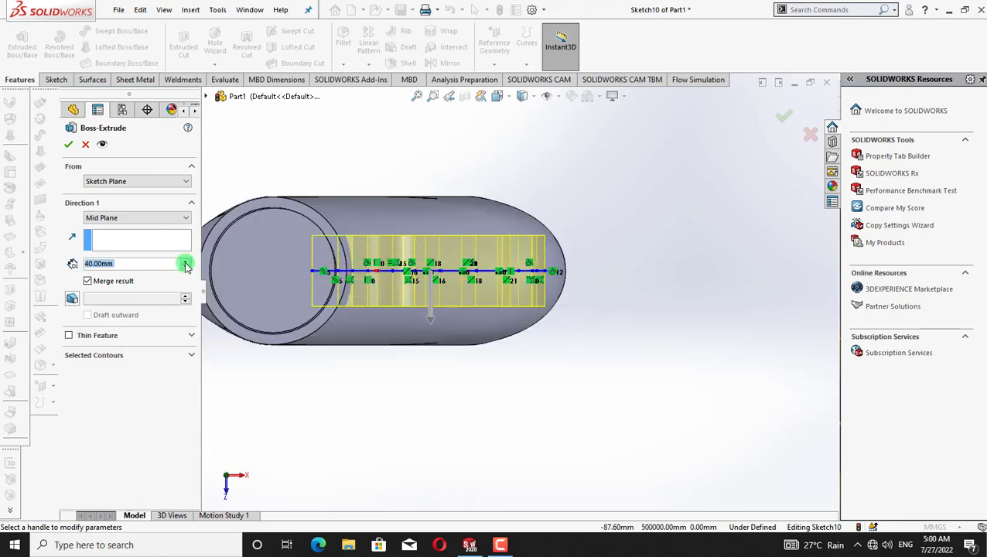
click(185, 261)
click(186, 268)
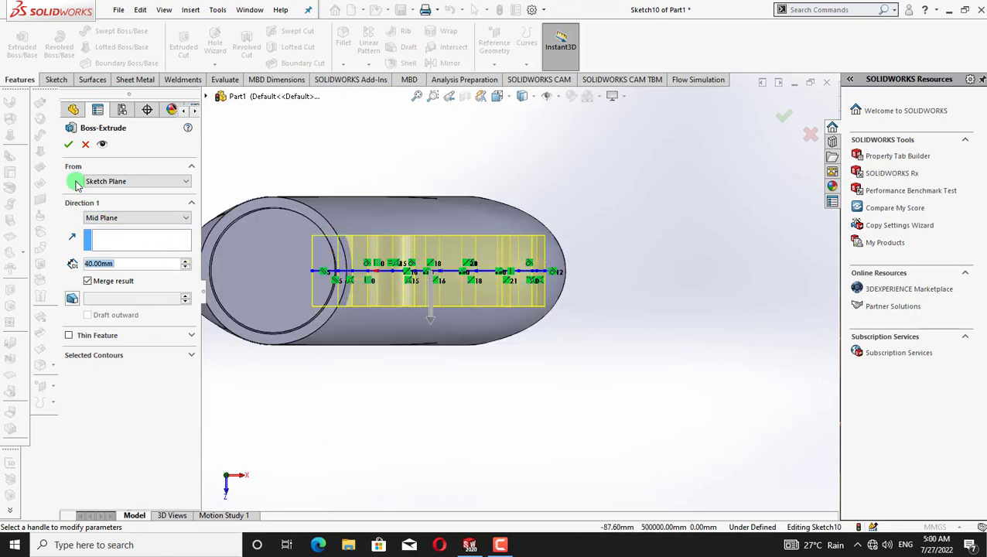
key(Return)
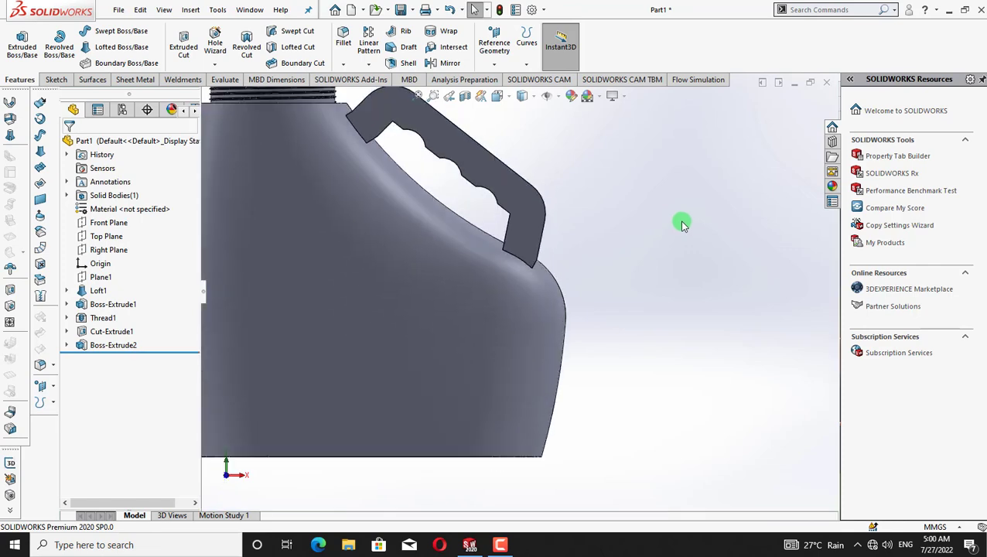
Fillet the handle's outer edge on the front side, including the short segment near the neck, with a 10 mm radius.
click(344, 63)
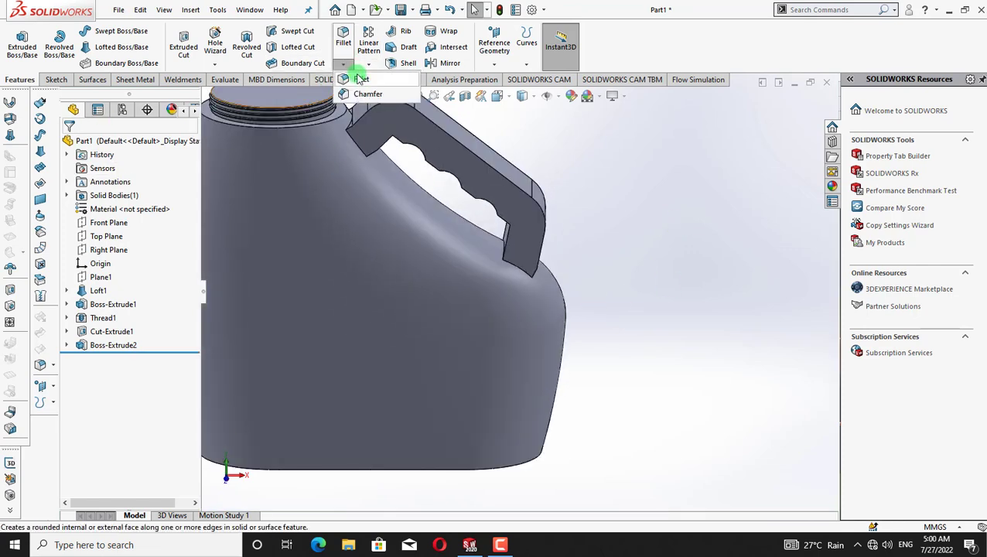
click(350, 75)
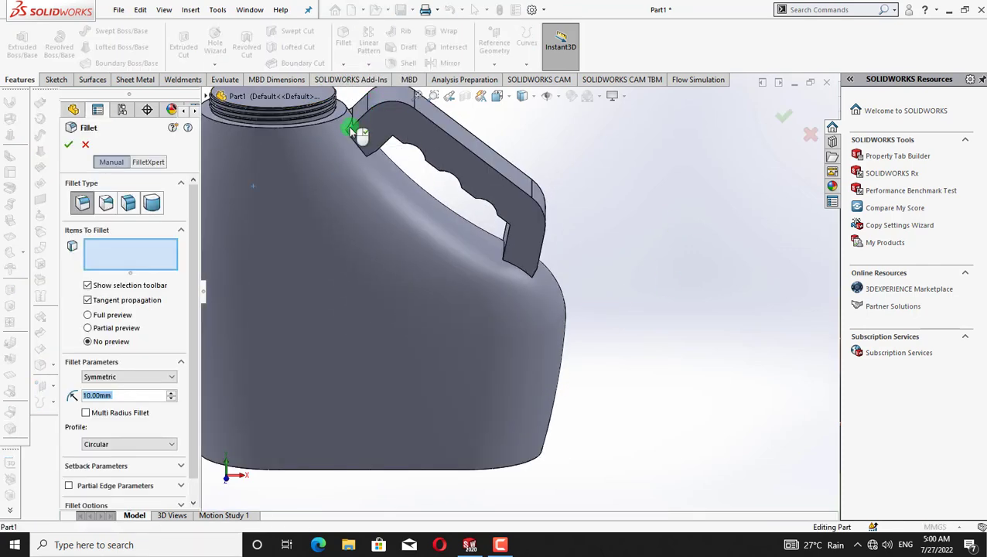
click(353, 131)
click(358, 115)
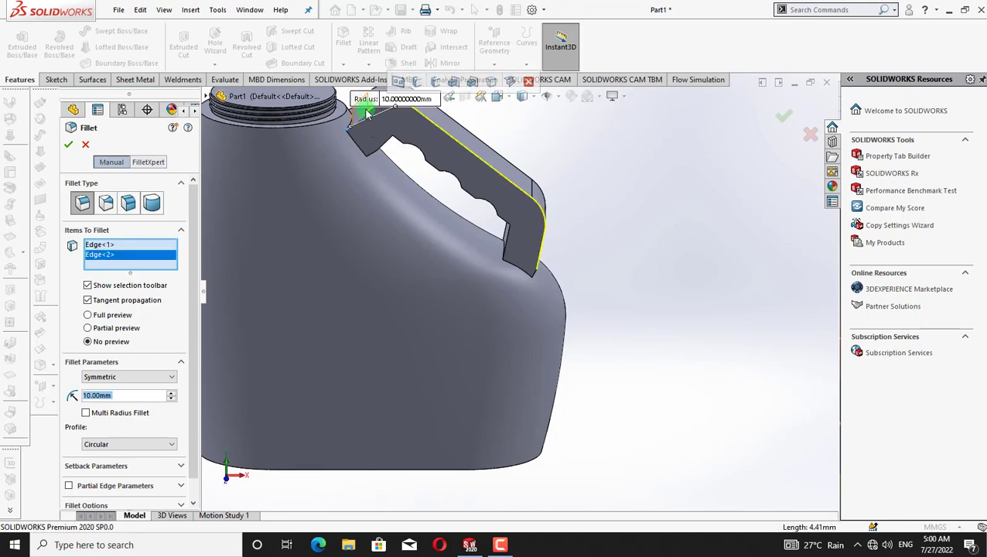
click(68, 144)
Fillet the remaining outer edge on the opposite side of the handle with a 10 mm radius.
middle_drag(663, 242, 625, 154)
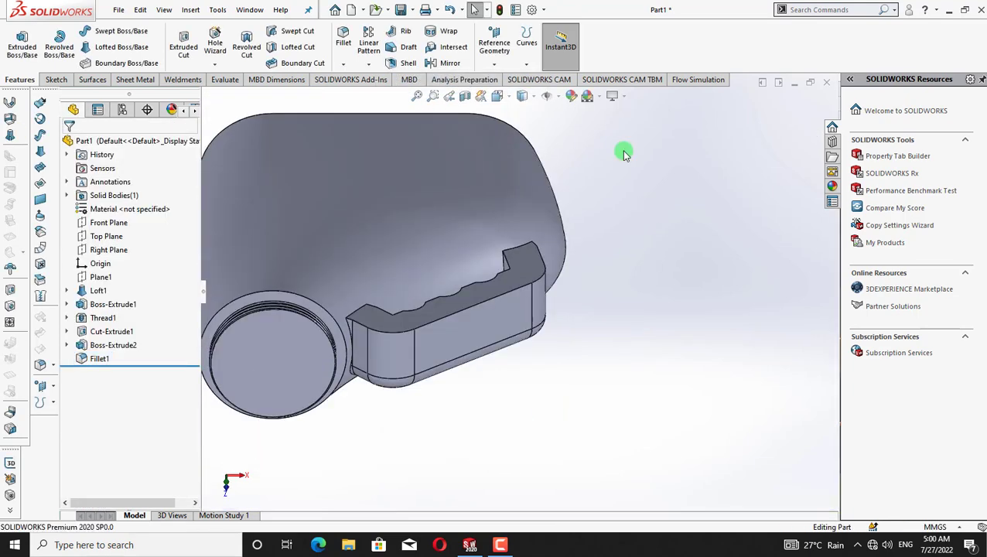
click(350, 67)
click(357, 79)
click(362, 325)
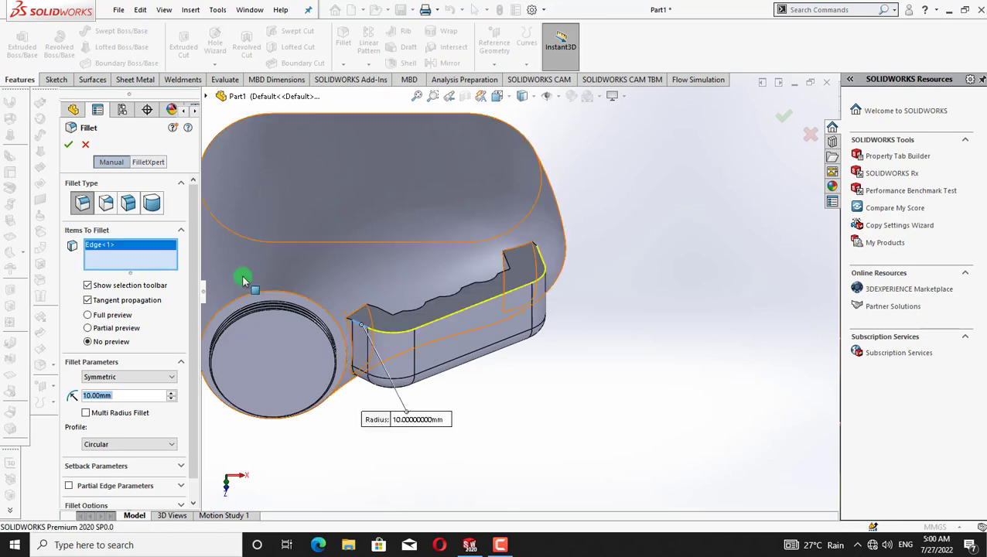
click(68, 145)
click(689, 317)
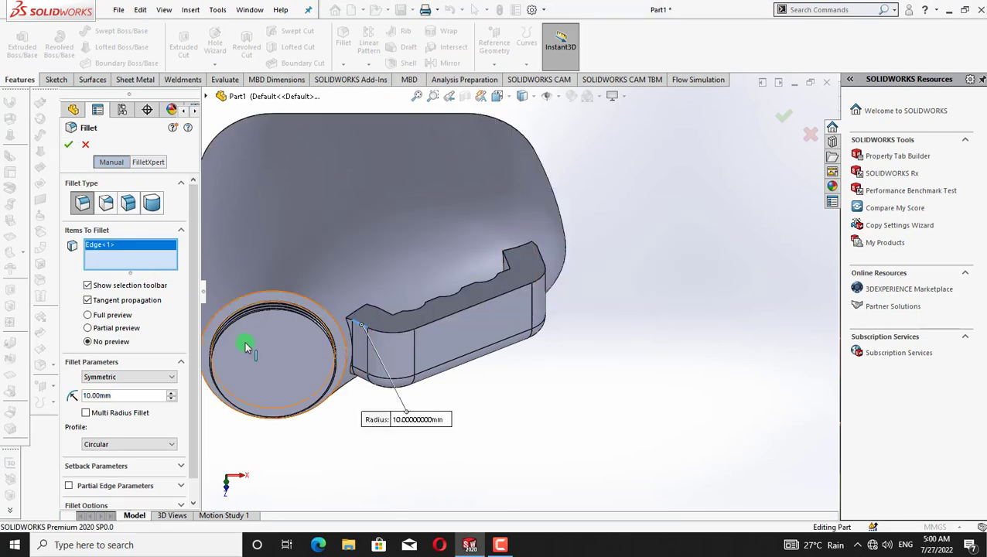
click(349, 323)
click(69, 144)
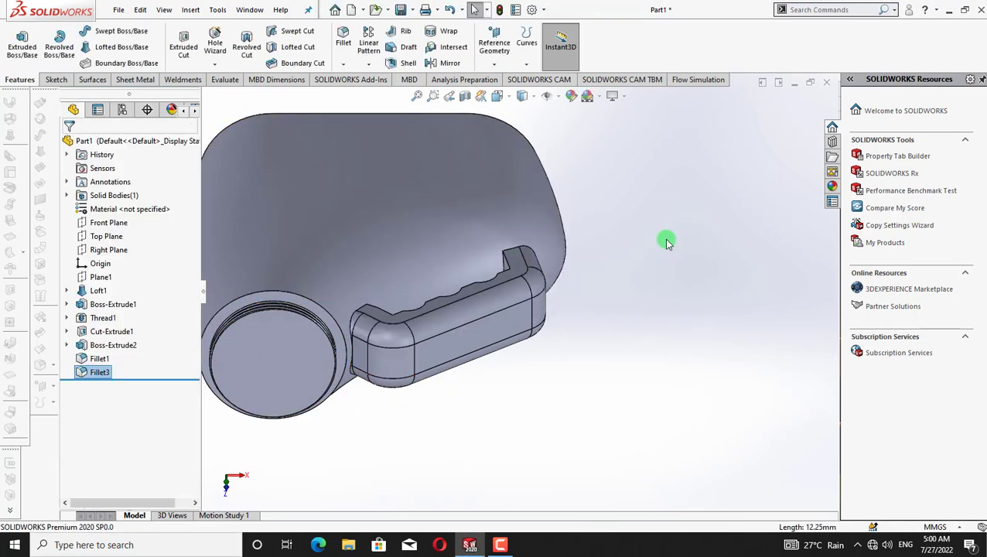
Fillet the edge where the handle's lower end meets the shoulder, and the upper handle-to-body edge with a 5 mm radius.
click(671, 239)
key(Up)
key(Up)
key(Up)
key(Up)
key(Up)
key(Up)
key(Up)
key(Up)
key(Down)
key(Down)
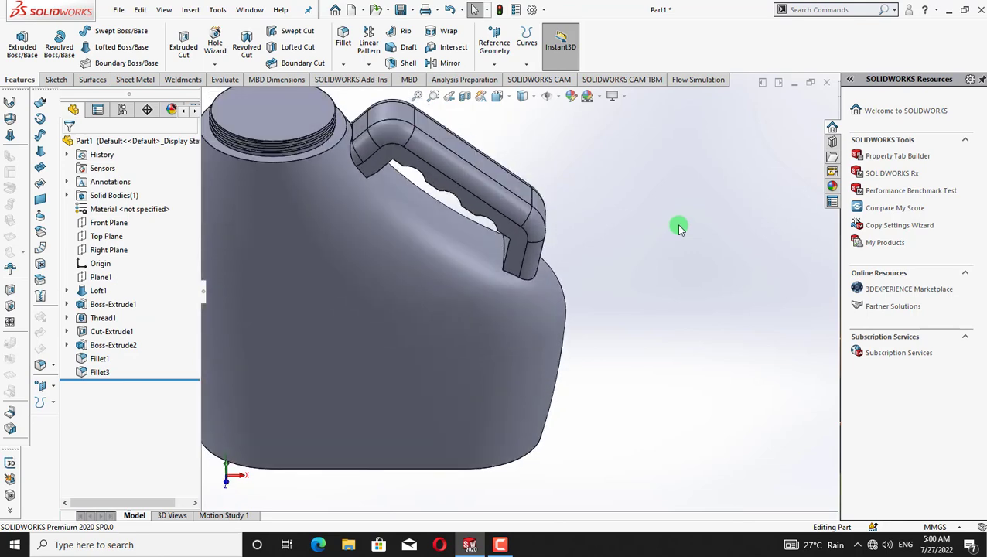
click(341, 65)
click(355, 80)
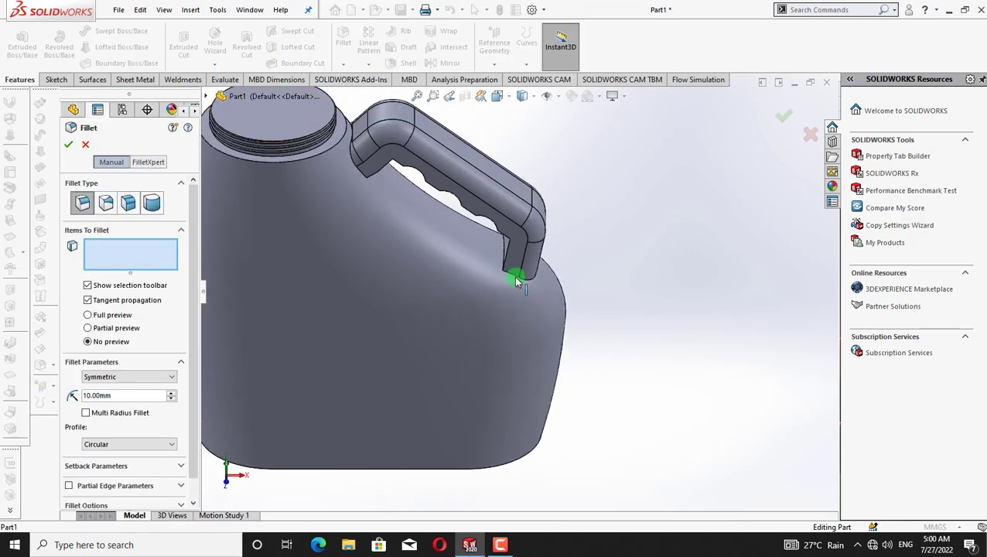
click(513, 277)
click(67, 146)
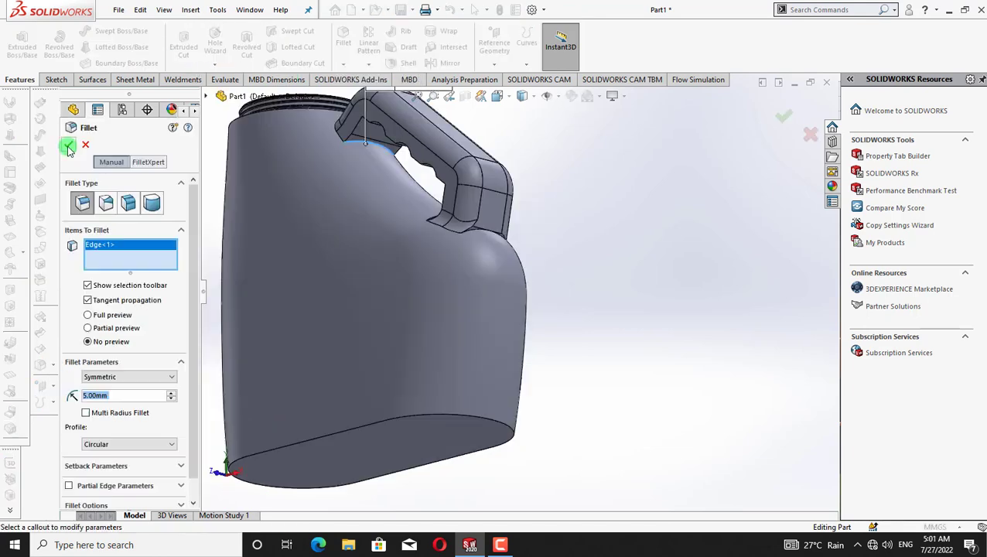
key(Return)
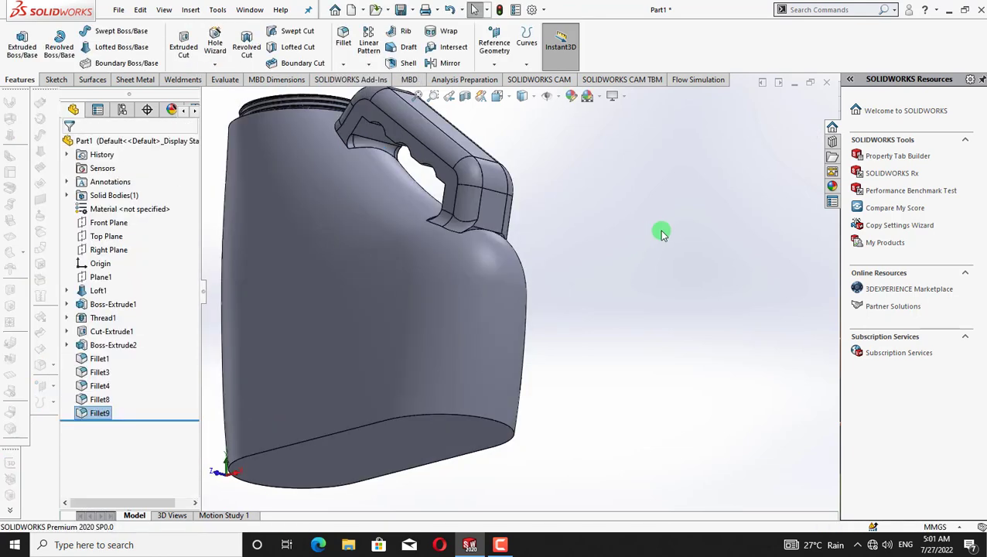
Fillet the inner scalloped grip edge on one side of the handle with a 5 mm radius.
middle_drag(659, 227, 673, 209)
click(343, 48)
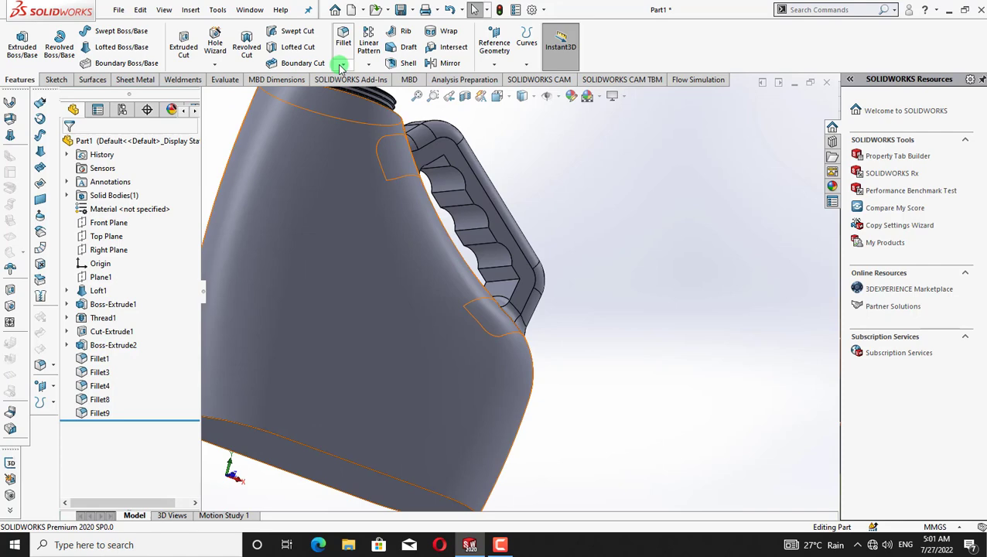
click(446, 161)
click(69, 147)
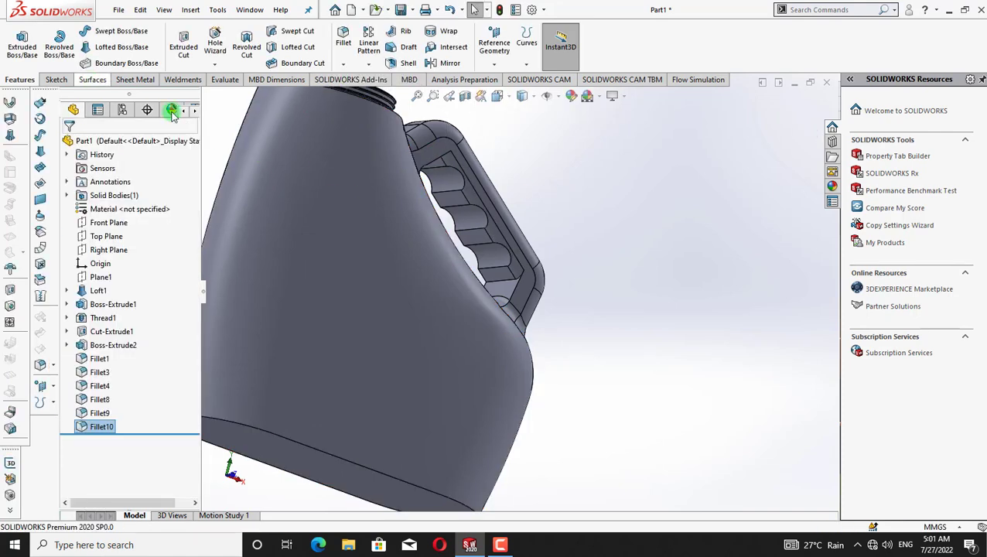
Fillet the scalloped grip edge on the handle's other side with a 5 mm radius.
middle_drag(605, 166, 606, 166)
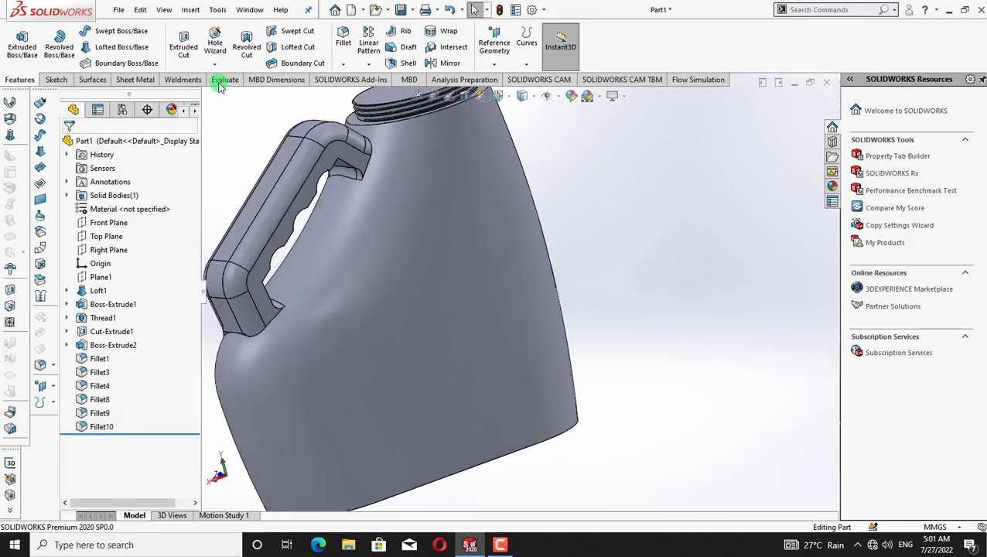
click(343, 64)
click(355, 77)
click(292, 233)
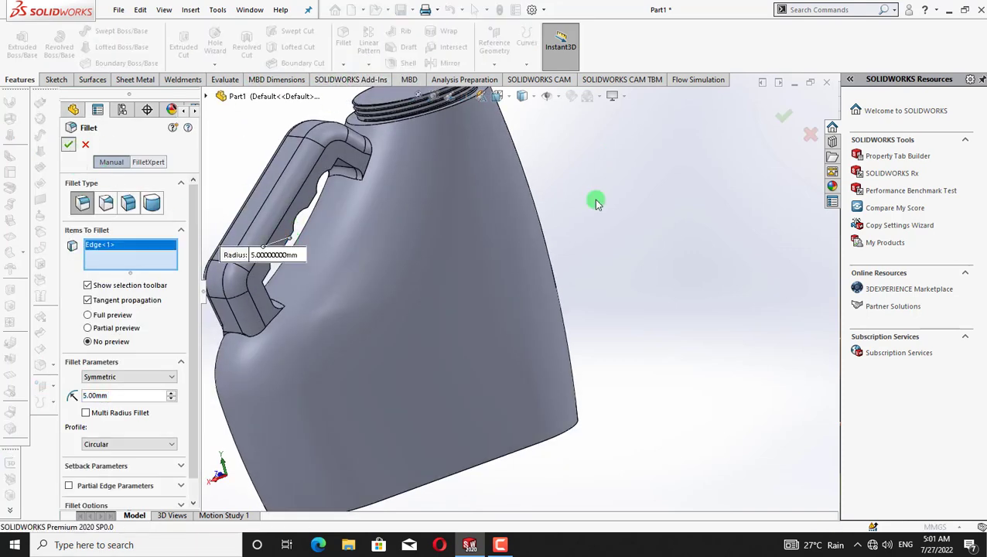
key(Return)
Fillet the remaining edge between the handle's lower end and the body with a 10 mm radius.
click(343, 63)
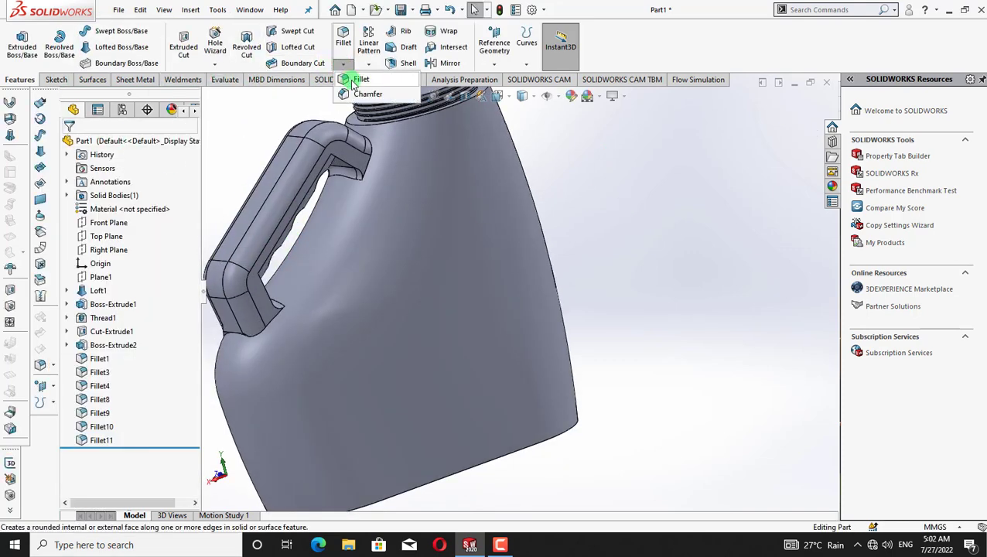
click(356, 75)
click(273, 320)
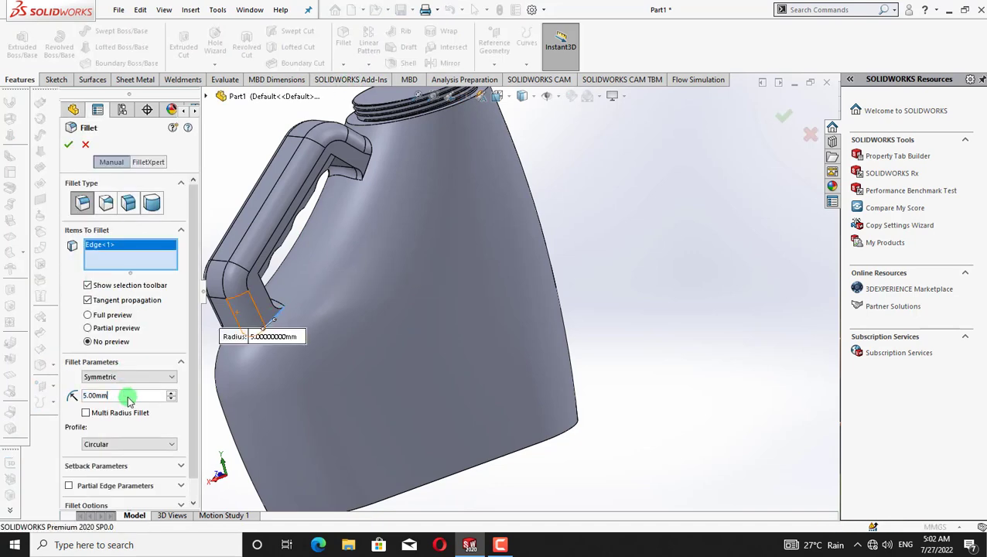
key(BackSpace)
key(BackSpace)
key(BackSpace)
key(BackSpace)
key(BackSpace)
text(10)
key(Return)
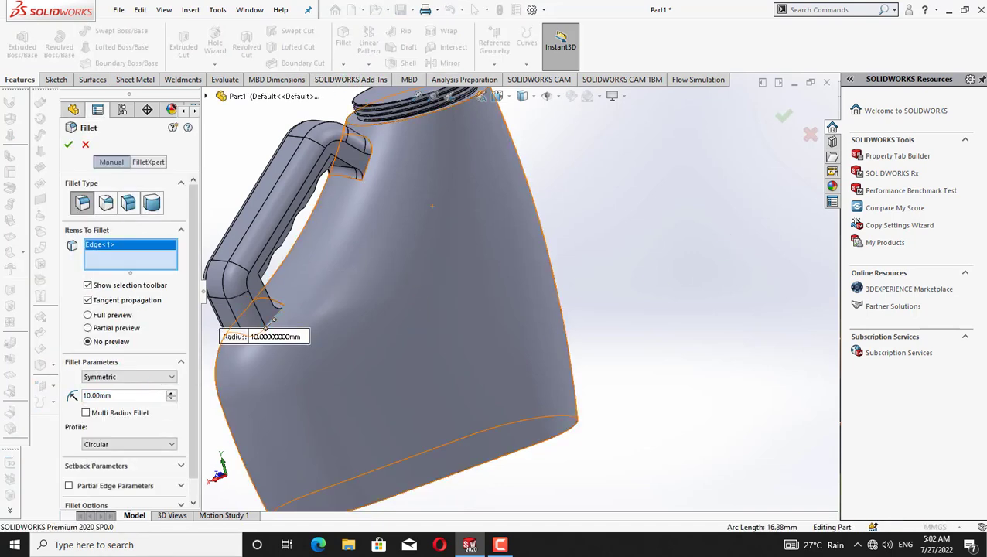
click(67, 145)
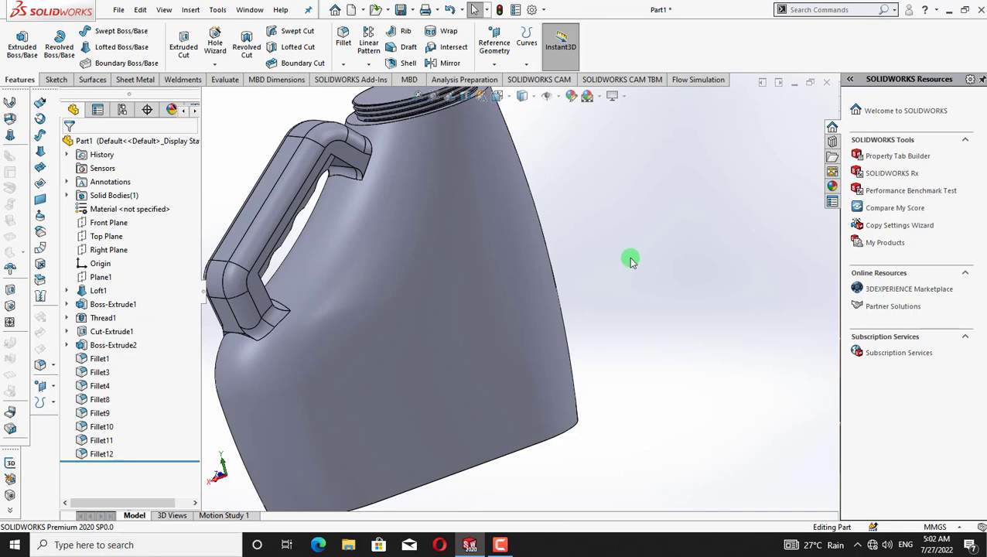
Fillet the perimeter edge of the body's base with a 10 mm radius.
middle_drag(647, 237, 627, 234)
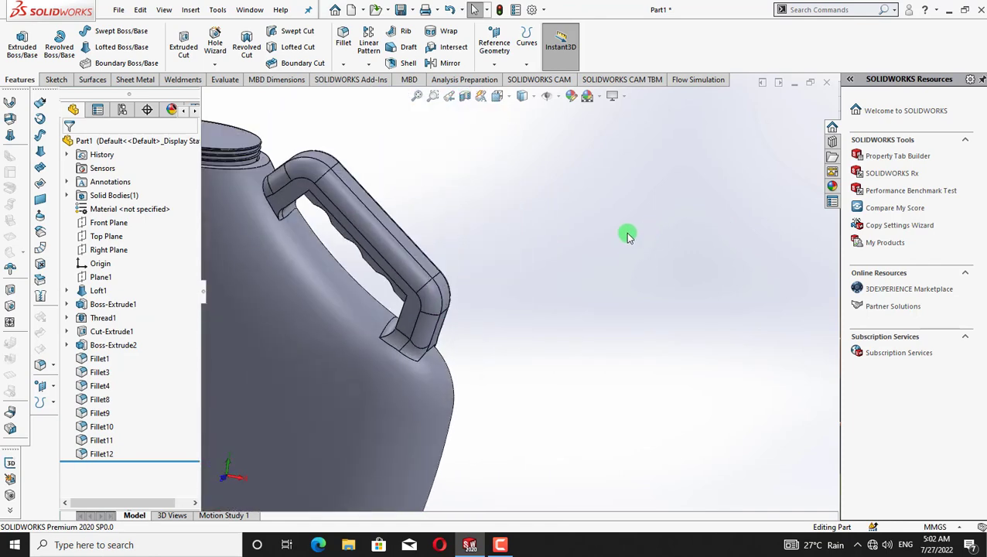
right_click(568, 199)
click(602, 273)
drag(570, 325, 740, 222)
drag(507, 328, 610, 294)
right_click(310, 294)
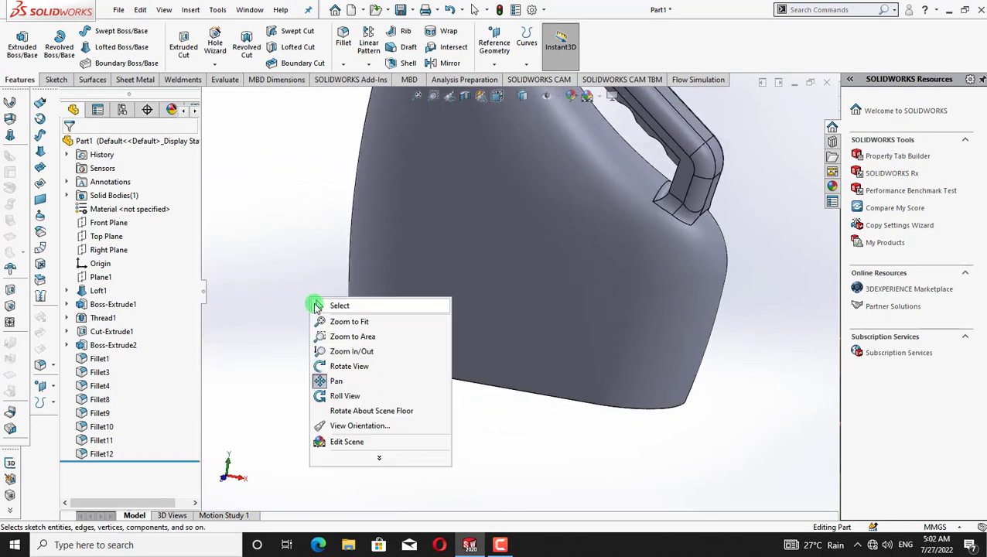
click(314, 304)
middle_drag(307, 305, 229, 165)
click(343, 68)
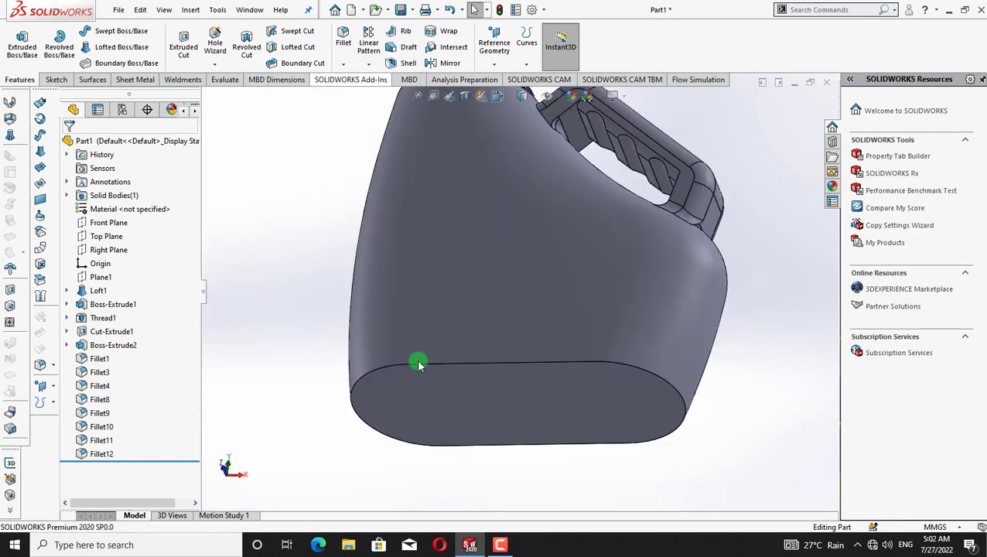
click(419, 364)
click(66, 142)
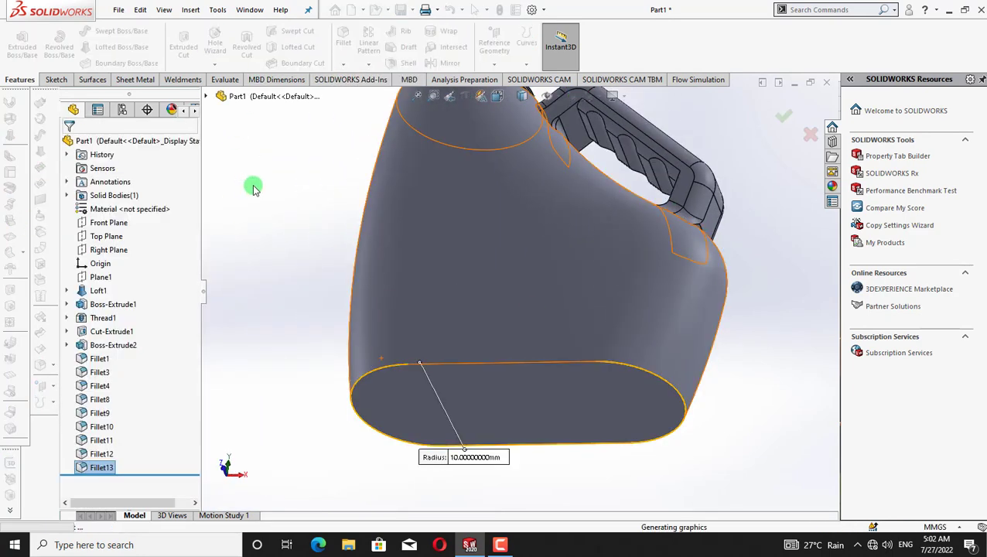
On the body's bottom face, sketch a horizontal centerpoint straight slot at the origin, 110 mm between centers and about 37.6 mm wide.
right_click(517, 431)
click(612, 198)
right_click(438, 295)
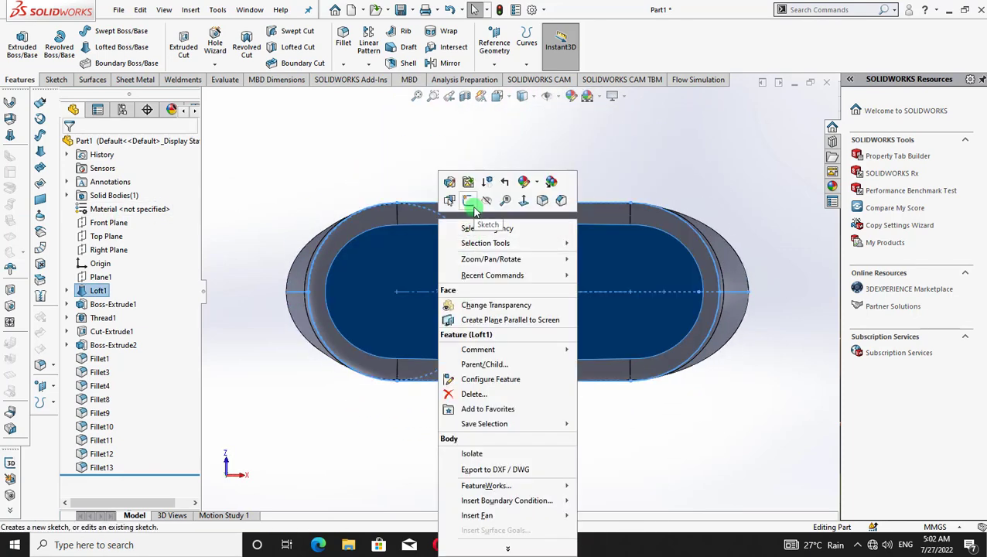
click(477, 200)
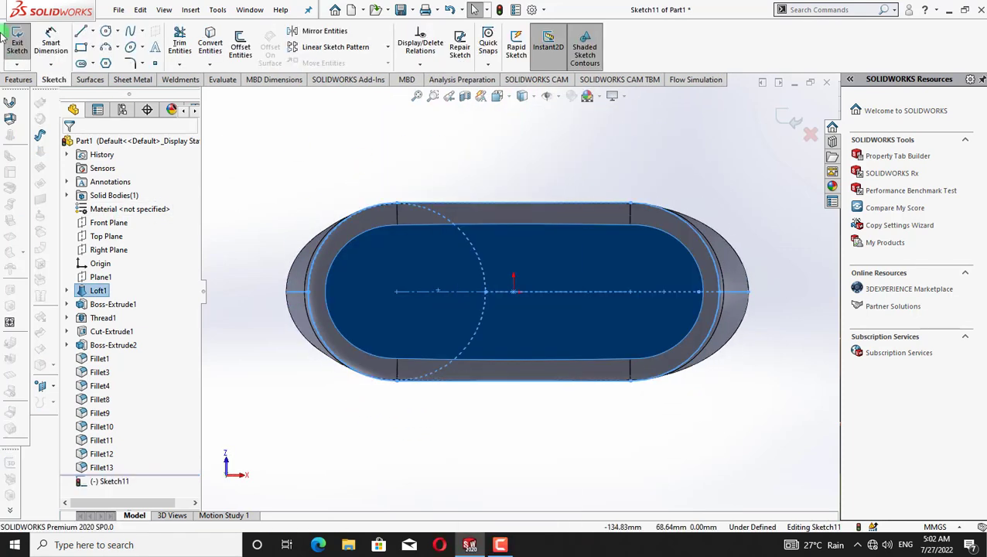
click(93, 48)
mouse_move(93, 64)
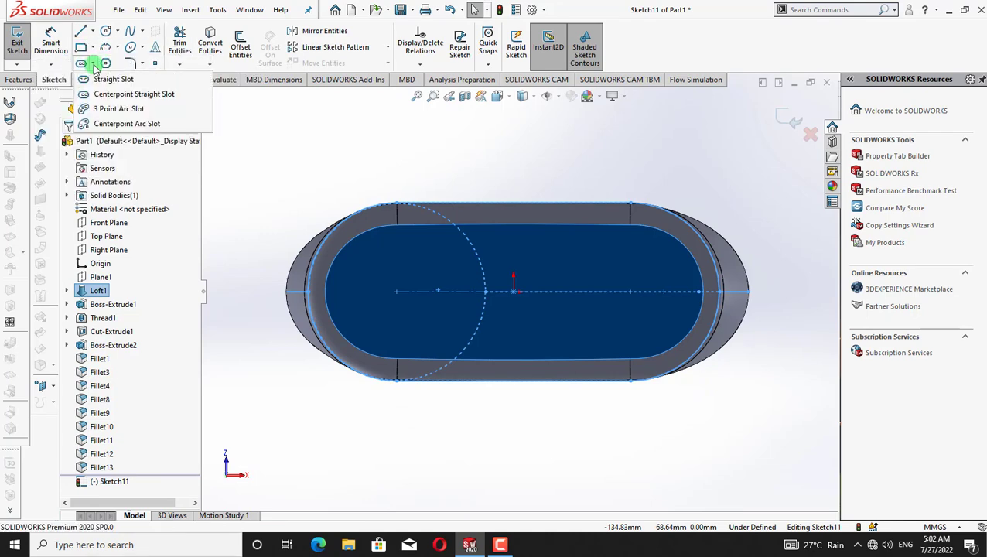
click(116, 93)
click(513, 291)
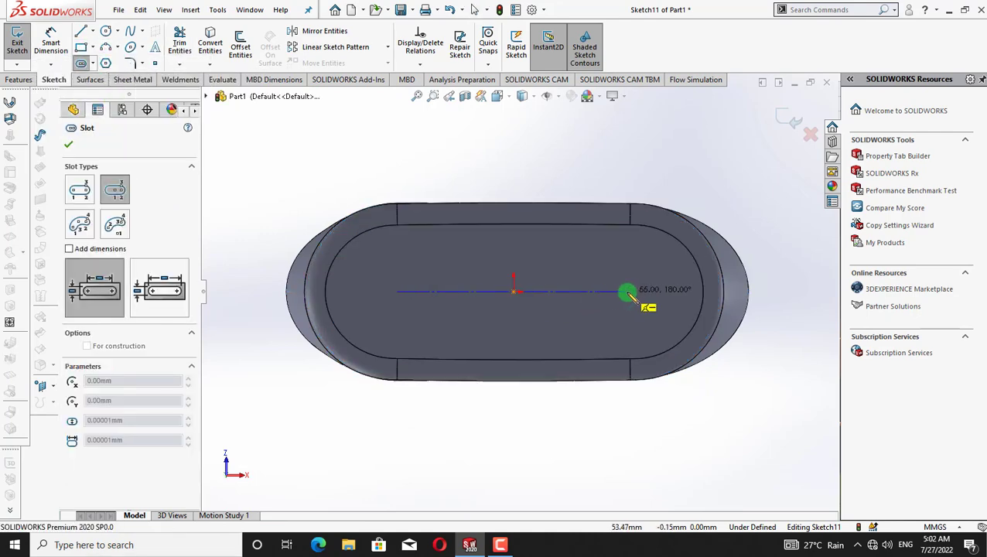
click(633, 294)
click(630, 331)
right_click(550, 166)
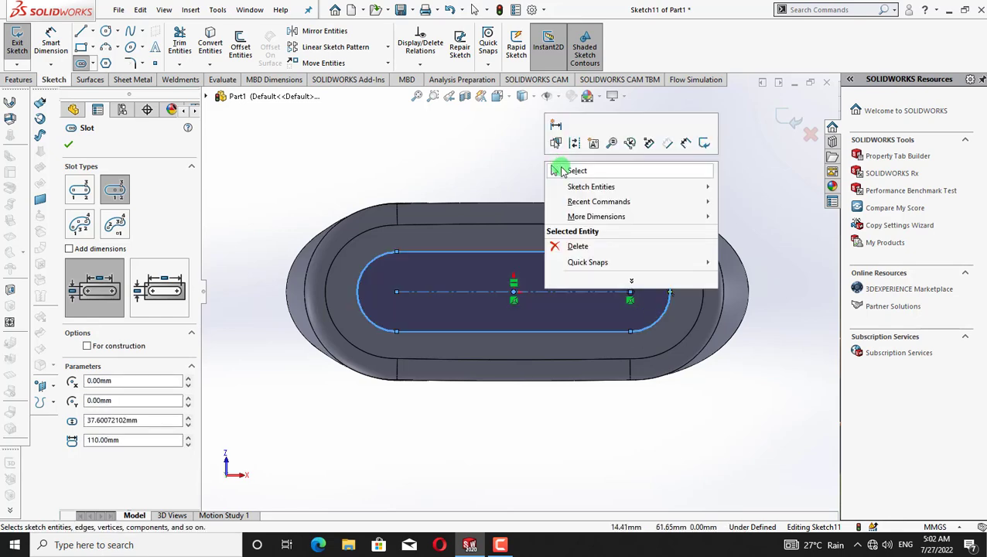
click(552, 167)
key(ctrl+1)
right_click(716, 149)
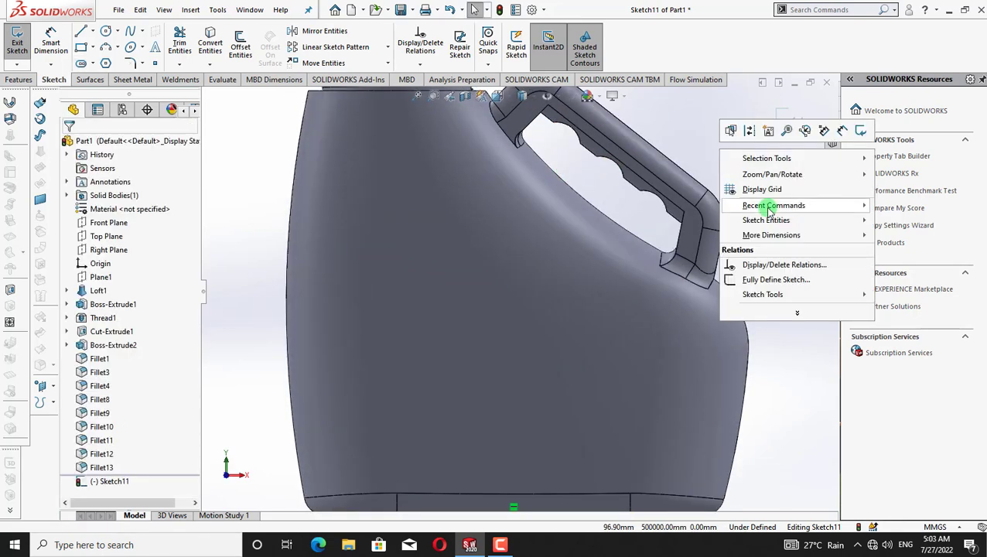
Cut the slot sketch on the body's bottom face 5 mm deep into the base with a blind Extruded Cut.
mouse_move(740, 174)
click(654, 234)
drag(680, 315, 726, 119)
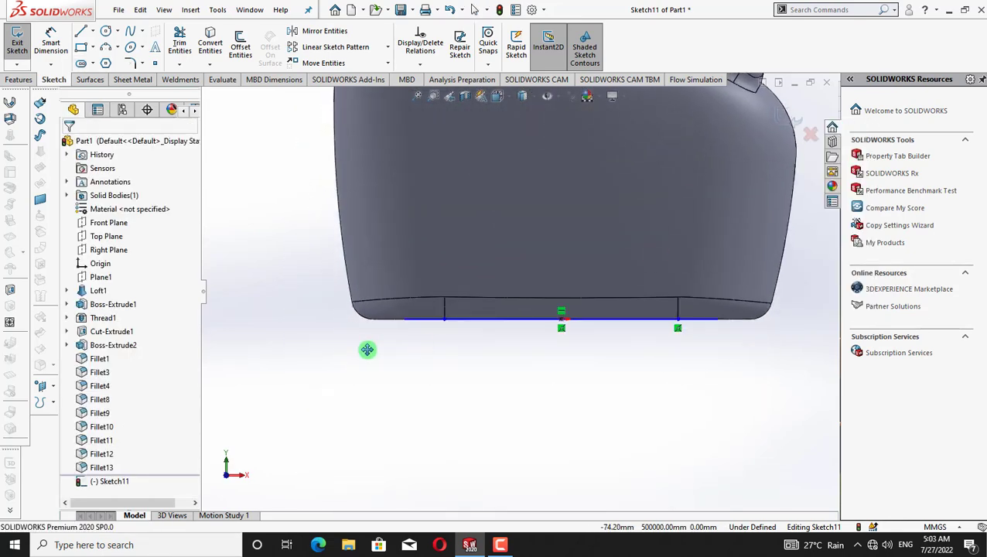
right_click(309, 336)
click(314, 343)
click(19, 81)
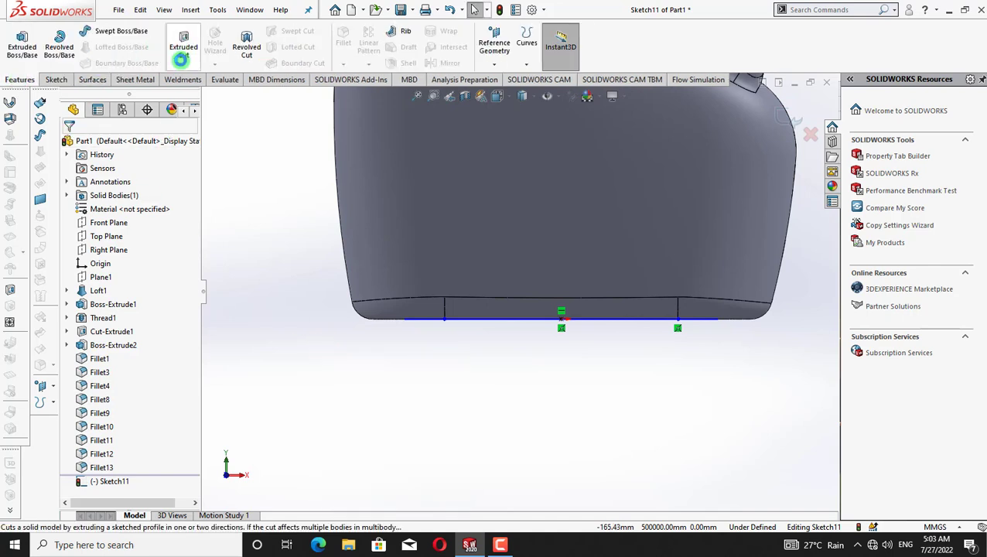
click(184, 43)
key(BackSpace)
key(BackSpace)
key(BackSpace)
key(BackSpace)
key(BackSpace)
key(BackSpace)
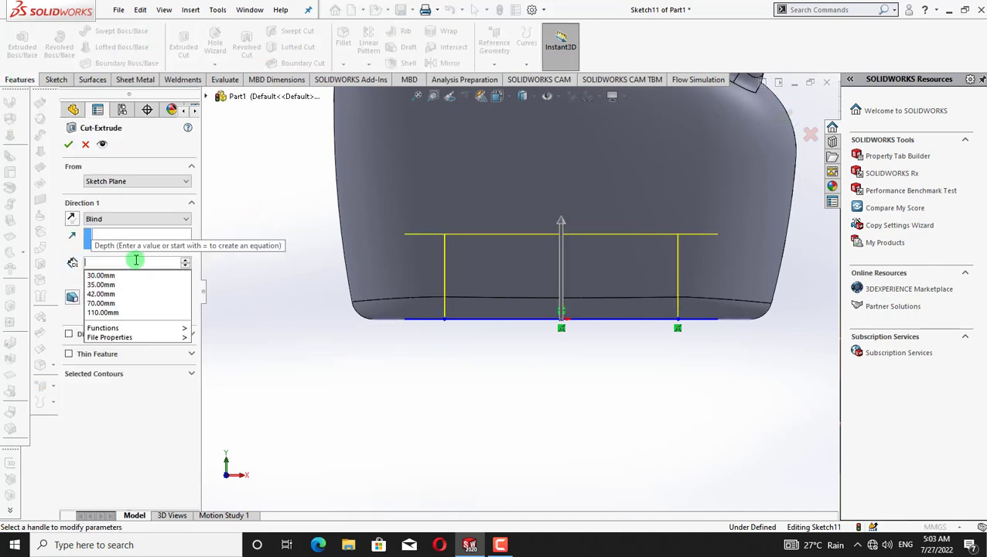
text(5)
click(321, 293)
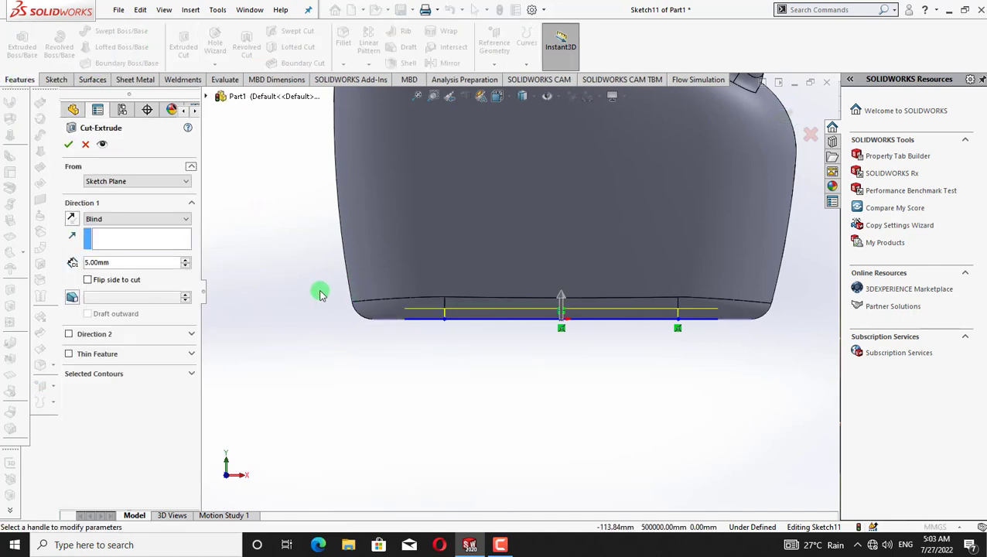
click(68, 144)
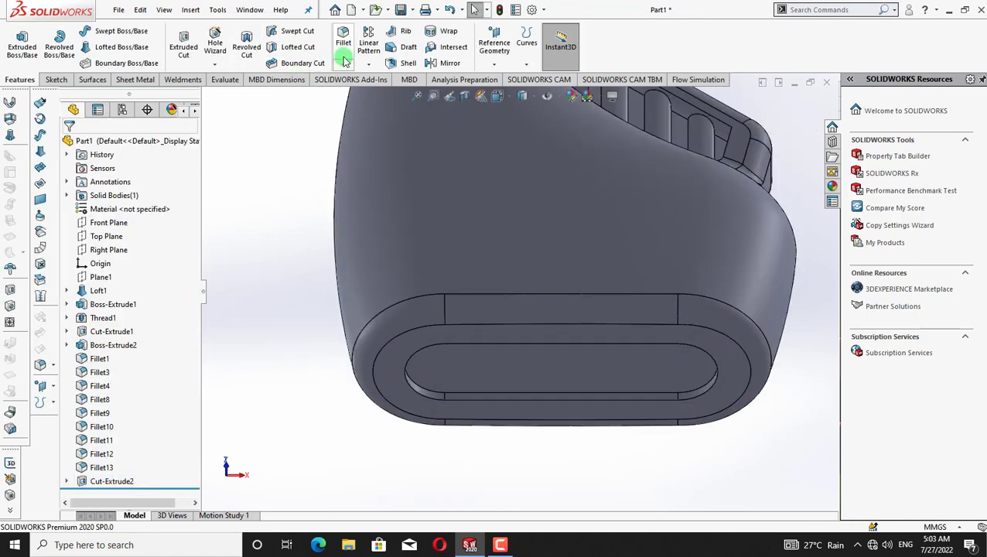
Fillet the outer edge of the slot recess in the base with a 10 mm radius.
click(344, 48)
click(489, 401)
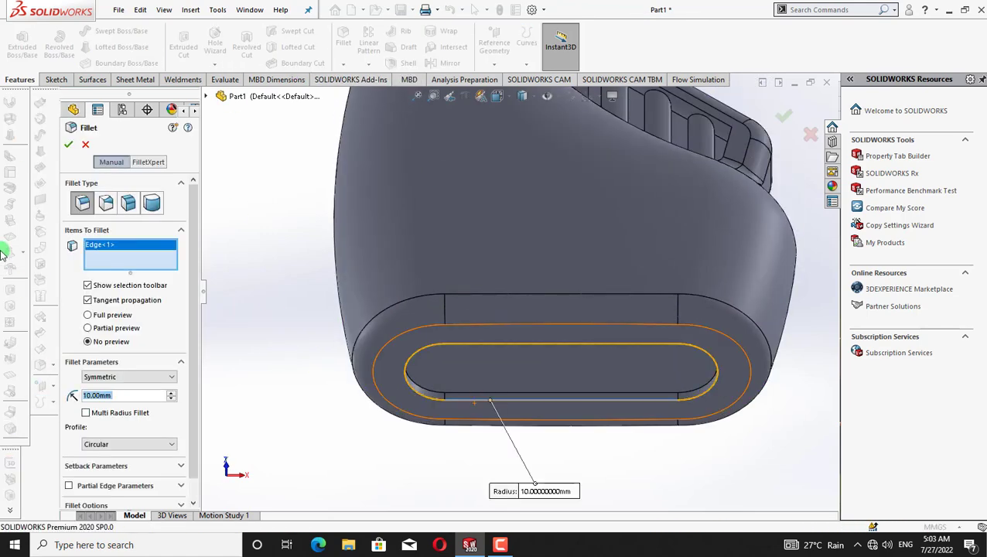
click(71, 146)
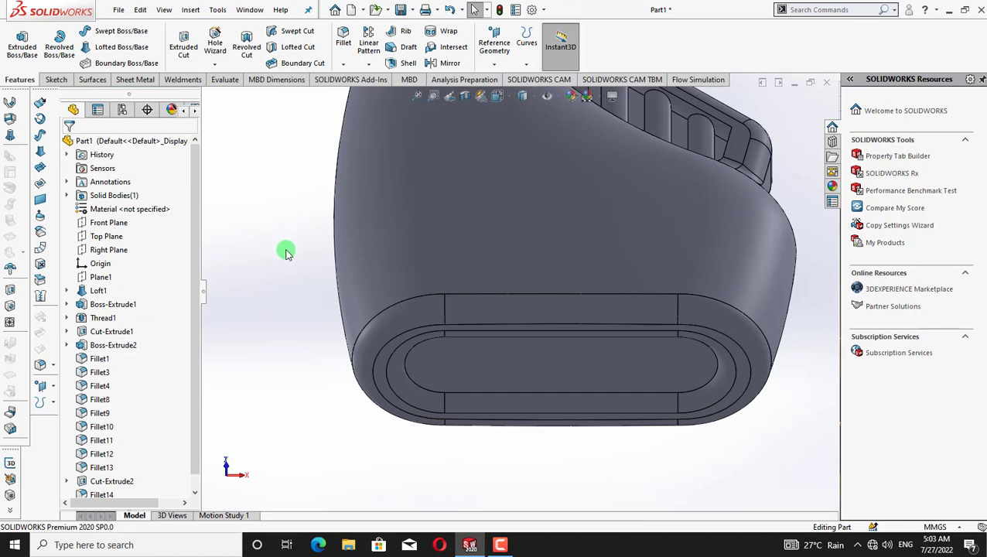
Remove the flat top face of the threaded neck using Delete Face with the Delete option.
key(Down)
key(Down)
key(Down)
key(Down)
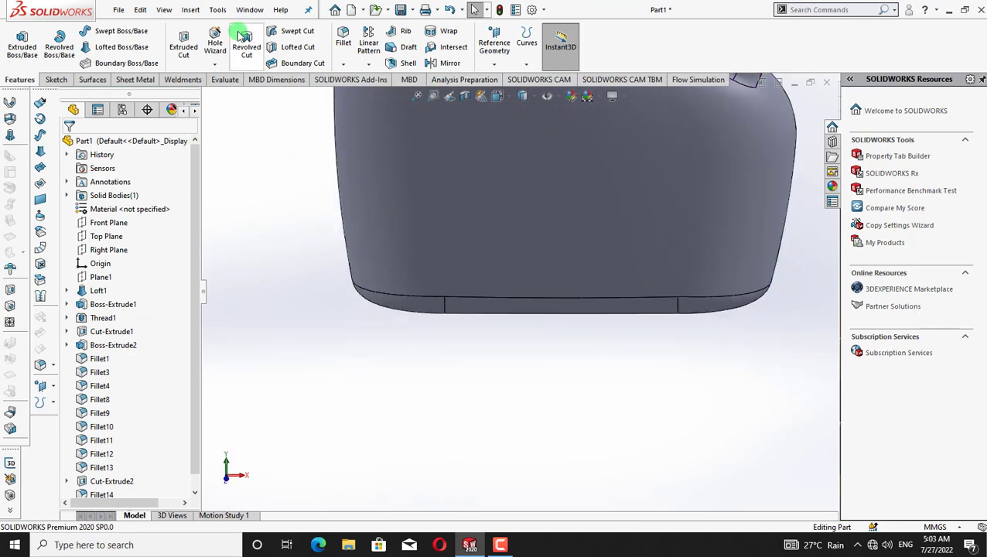
key(Up)
key(Up)
key(Down)
right_click(279, 171)
click(311, 241)
drag(460, 187, 491, 471)
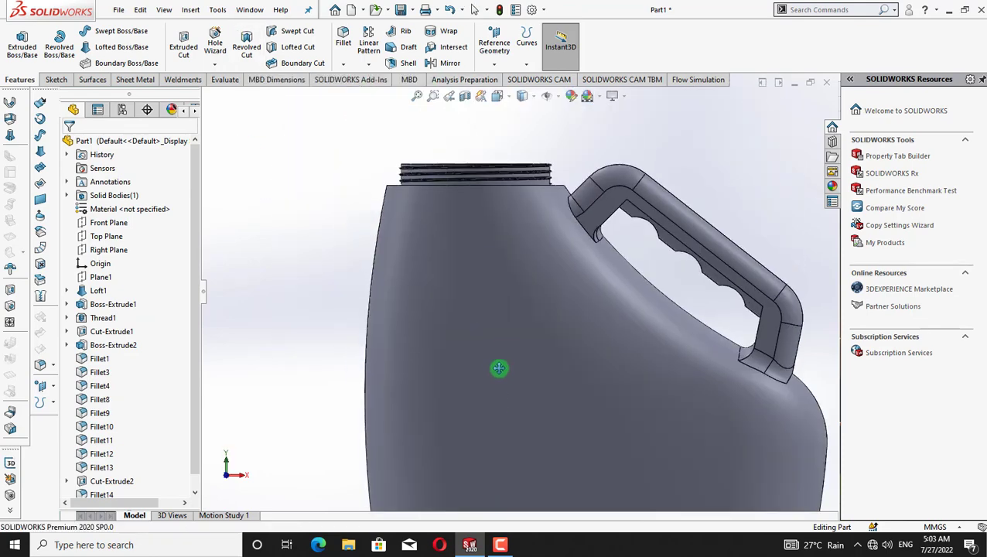
drag(498, 370, 560, 411)
right_click(398, 239)
click(418, 246)
key(Down)
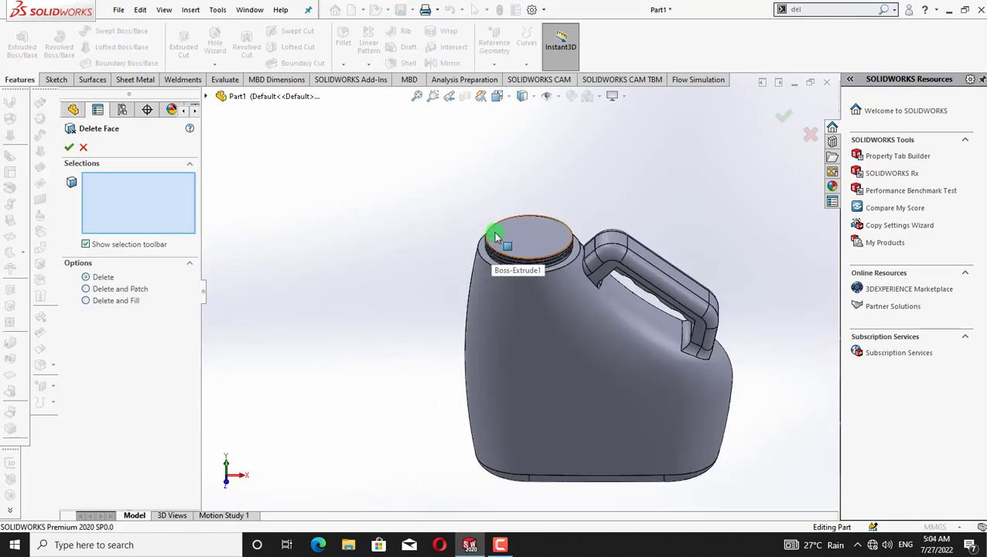
click(517, 236)
click(68, 148)
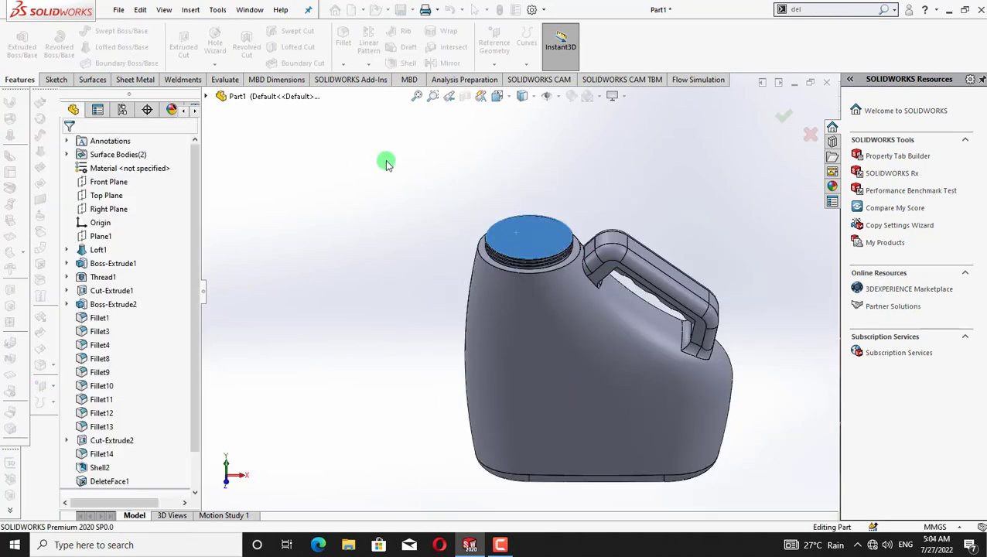
Examine the neck opening from above and from the front.
key(Down)
key(Down)
key(Down)
key(Down)
key(Up)
key(Up)
key(Up)
key(Up)
key(Up)
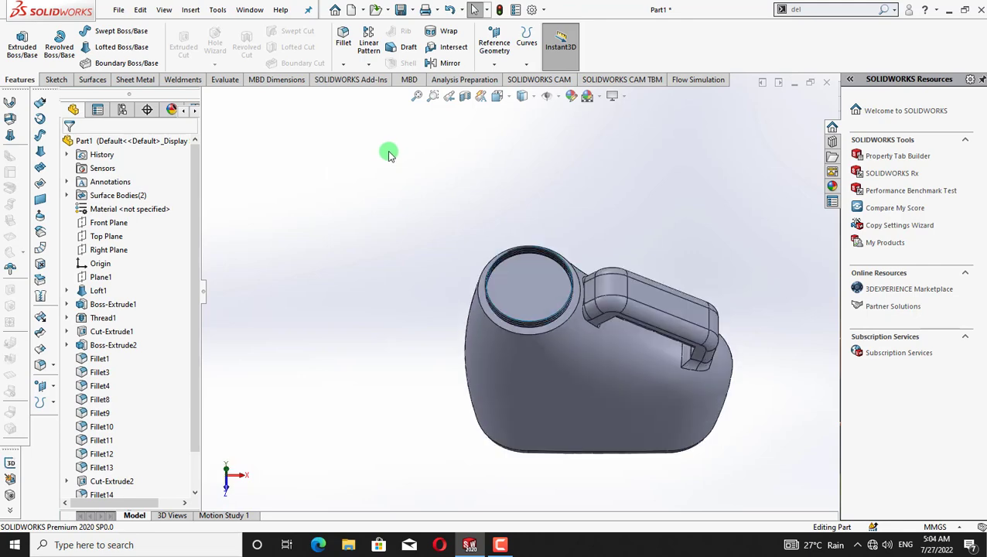
key(z)
key(z)
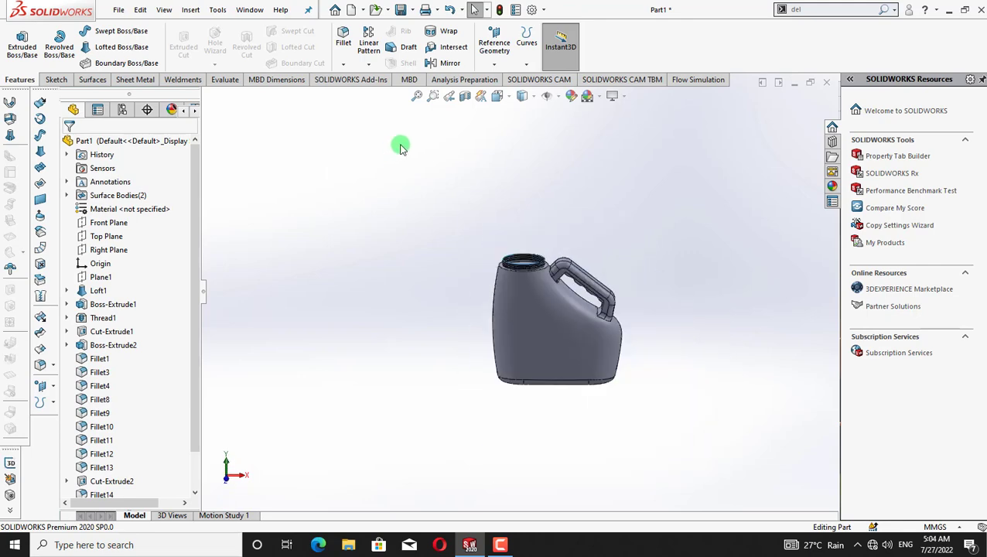
key(shift+z)
key(shift+z)
Remove the remaining circular face inside the neck using Delete Face with the Delete option.
right_click(410, 143)
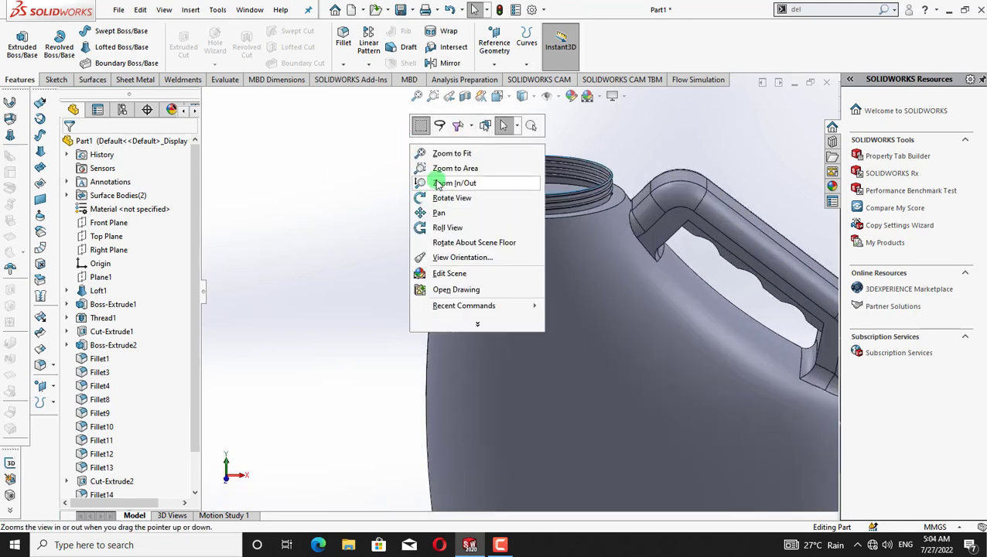
click(498, 212)
right_click(358, 159)
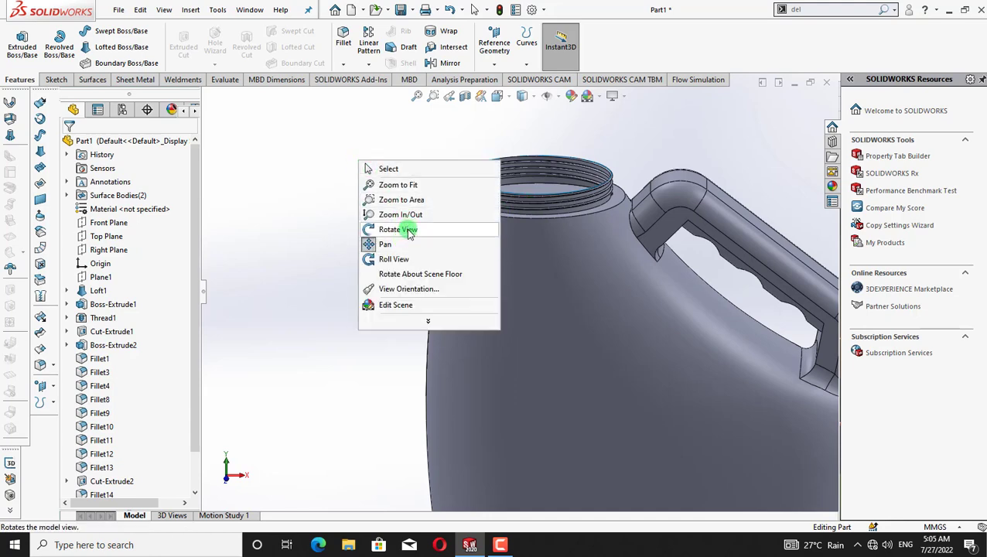
click(410, 229)
drag(447, 205, 434, 268)
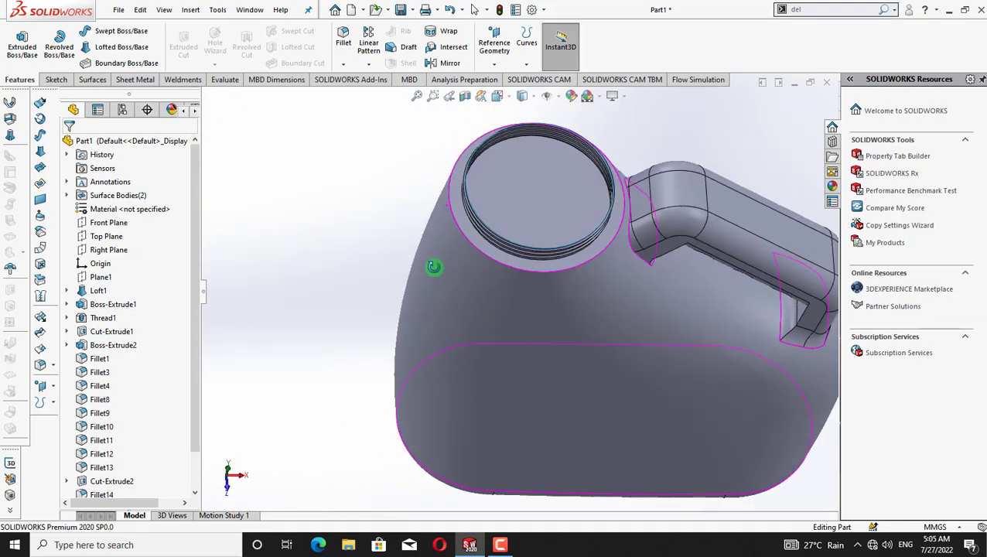
right_click(396, 236)
click(410, 241)
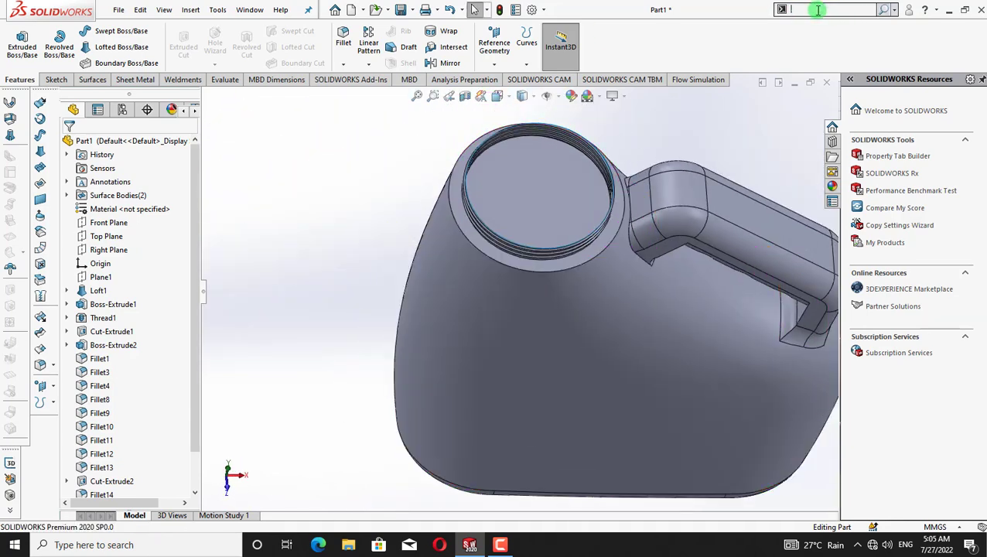
click(817, 10)
text(SH)
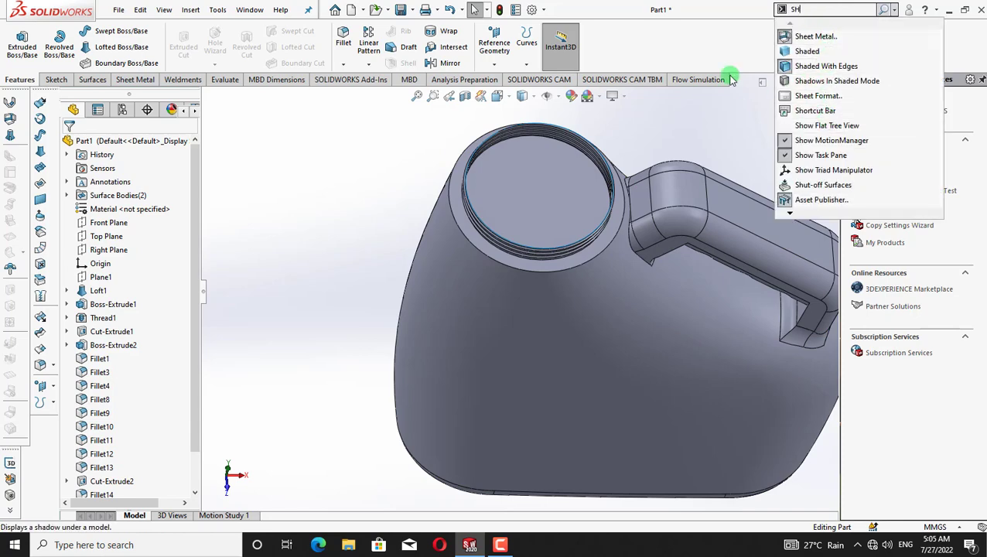
key(BackSpace)
key(BackSpace)
text(D)
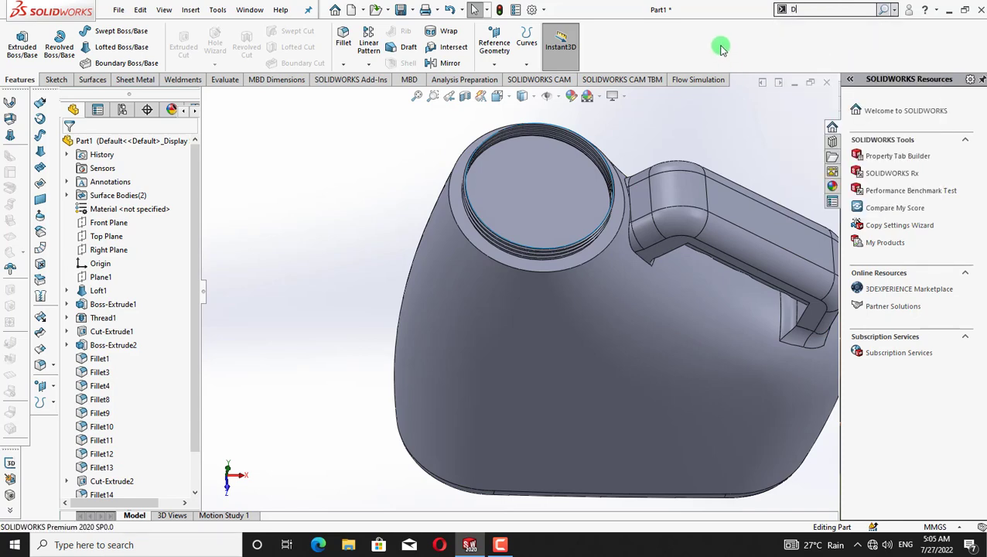
text(EL)
key(Return)
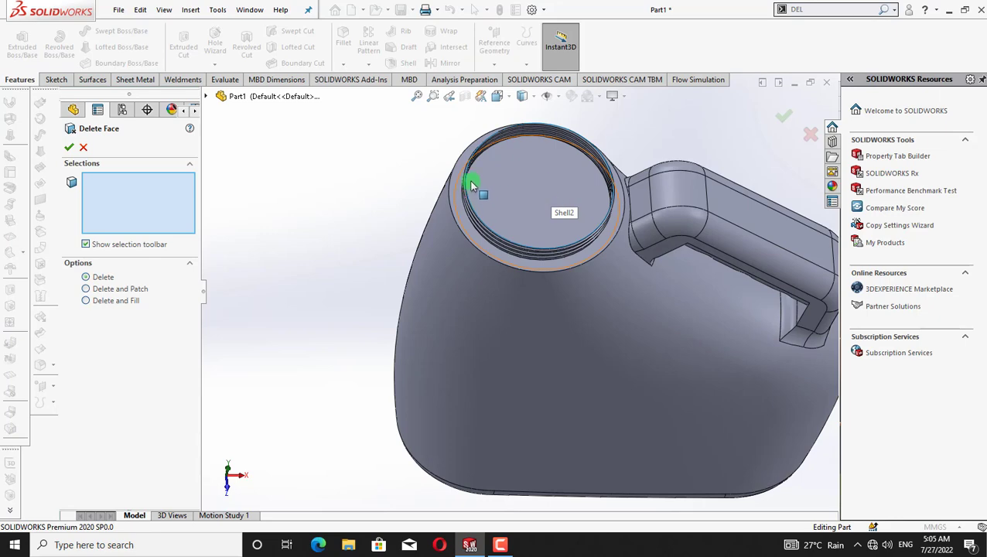
click(573, 178)
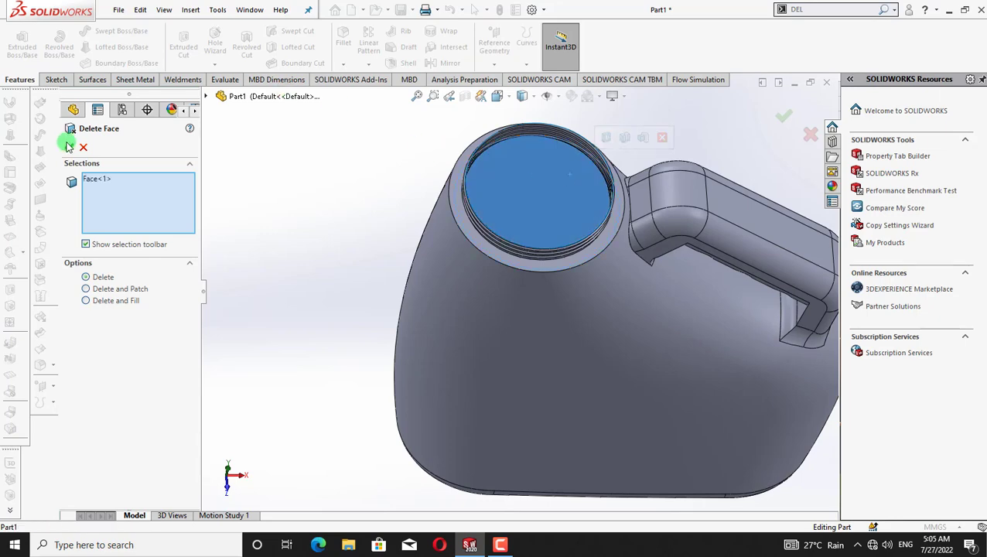
Examine the hollow interior through the open neck and check the threads, body and handle from several sides.
key(Right)
key(Right)
key(Right)
key(Right)
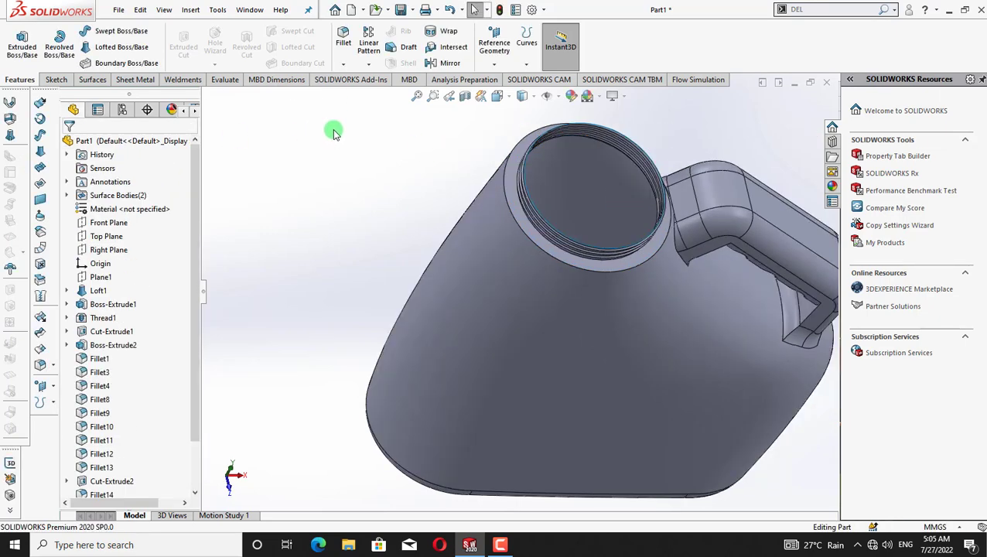
key(Left)
key(Left)
key(Left)
key(Left)
key(Left)
key(Down)
key(Down)
key(Down)
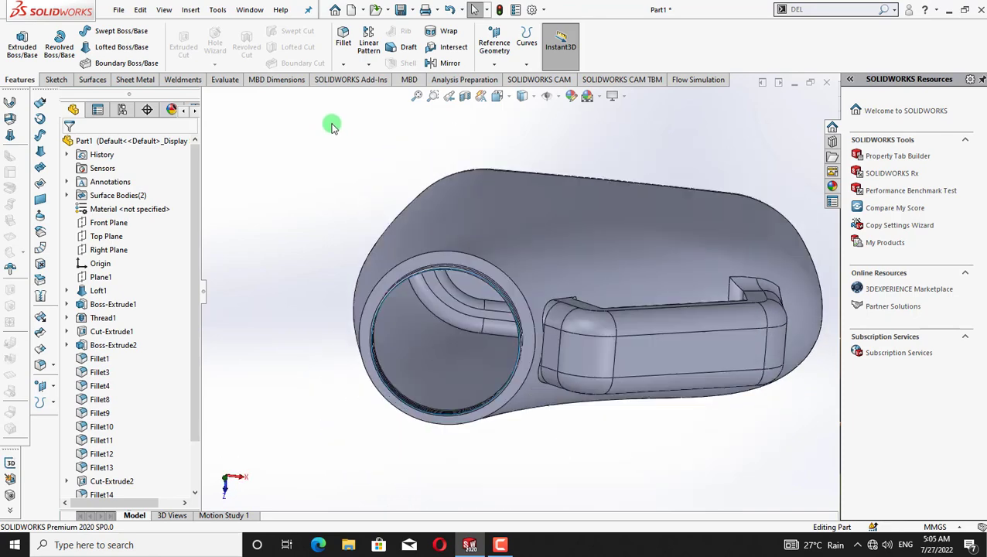
key(Up)
key(Up)
key(Up)
key(Up)
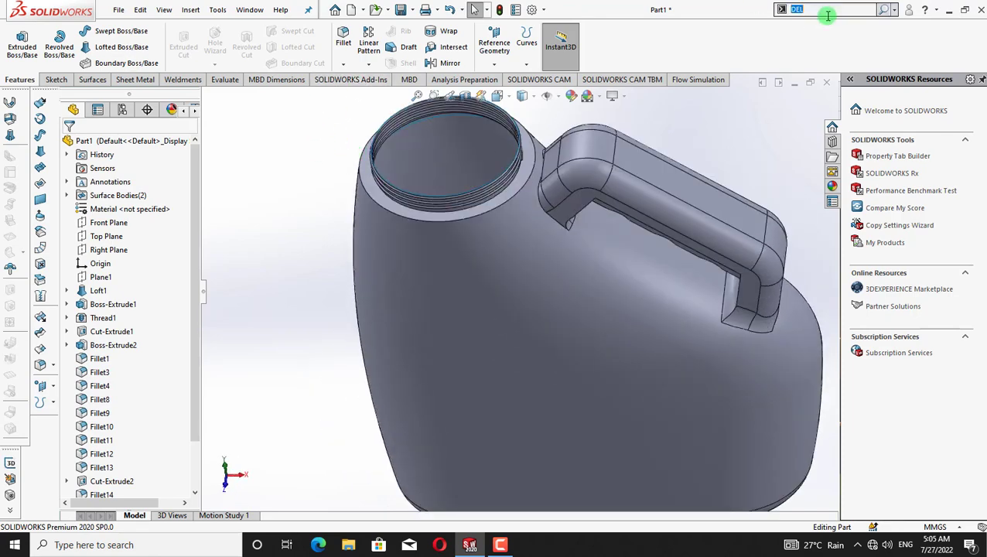
key(Up)
key(Up)
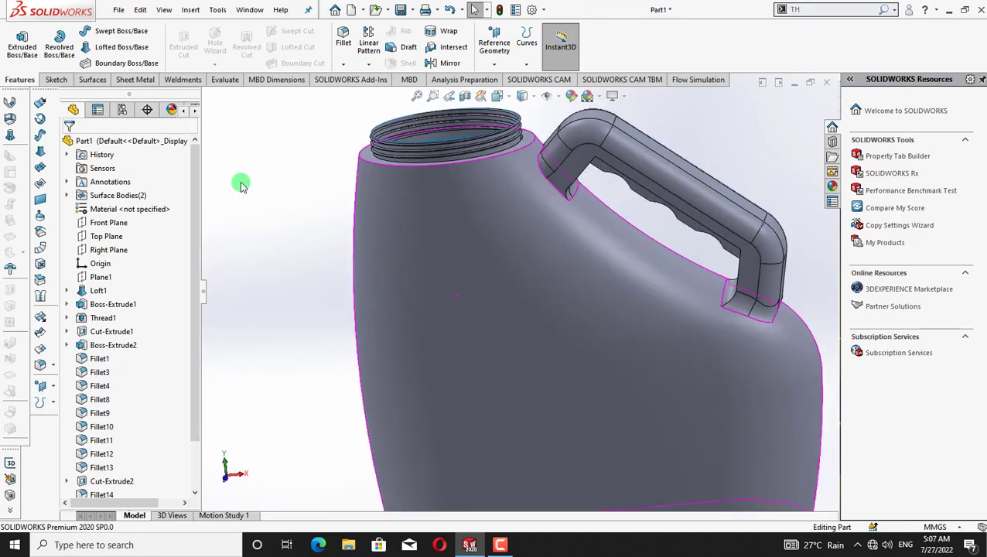
key(Down)
key(Down)
key(Down)
key(Down)
key(Down)
key(Down)
key(Down)
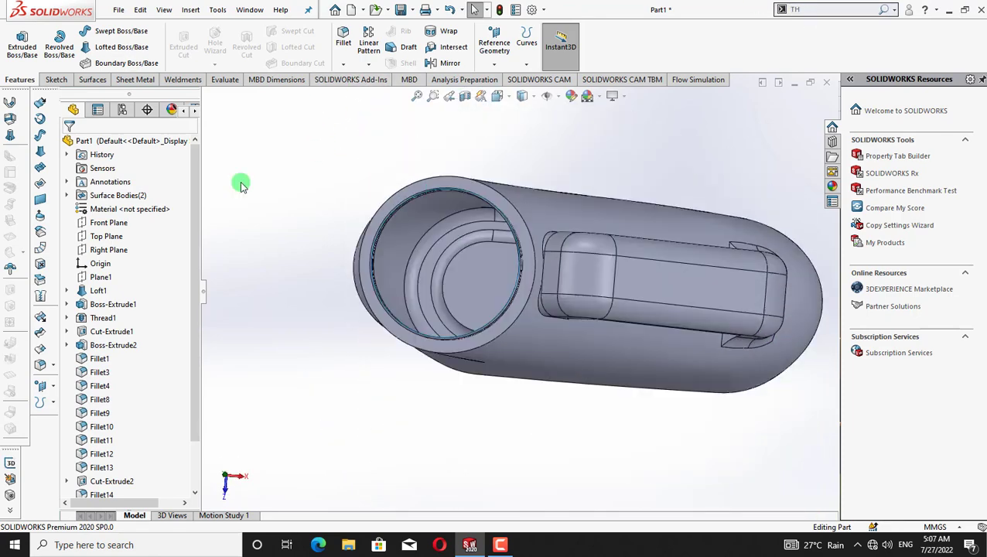
key(Up)
key(Up)
key(Up)
key(Up)
key(Up)
key(Up)
key(Up)
key(Right)
key(Right)
key(Right)
key(Right)
key(Right)
key(Down)
key(Down)
key(Down)
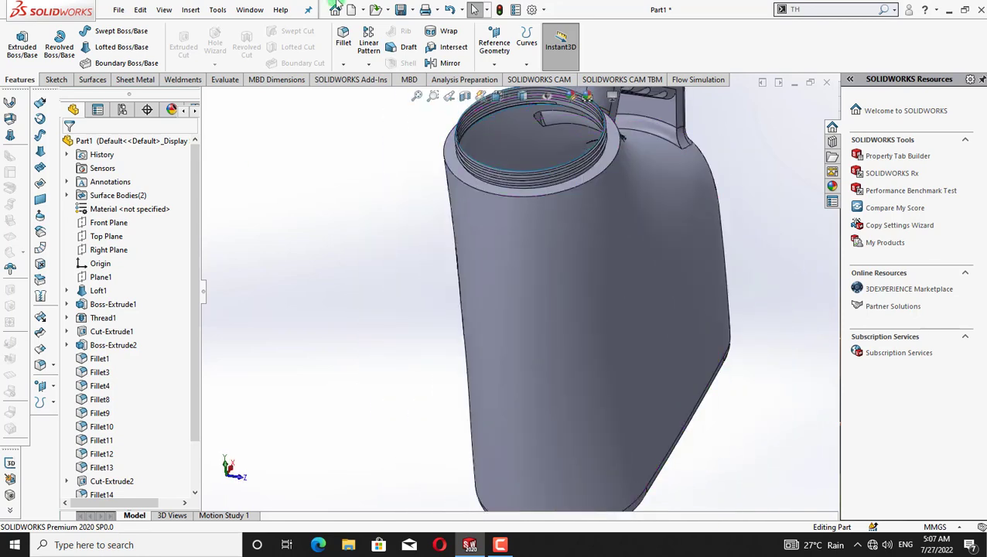
key(Up)
key(Up)
key(Up)
key(Left)
key(Left)
key(Left)
key(Left)
key(Left)
key(Left)
key(Left)
key(Down)
key(Down)
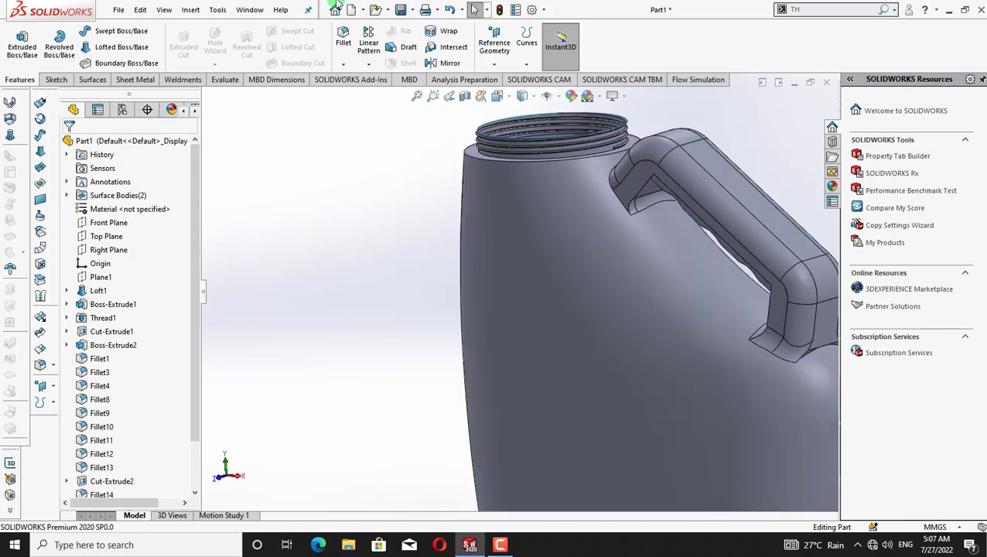
Save the bottle part under the file name CAN.
click(116, 11)
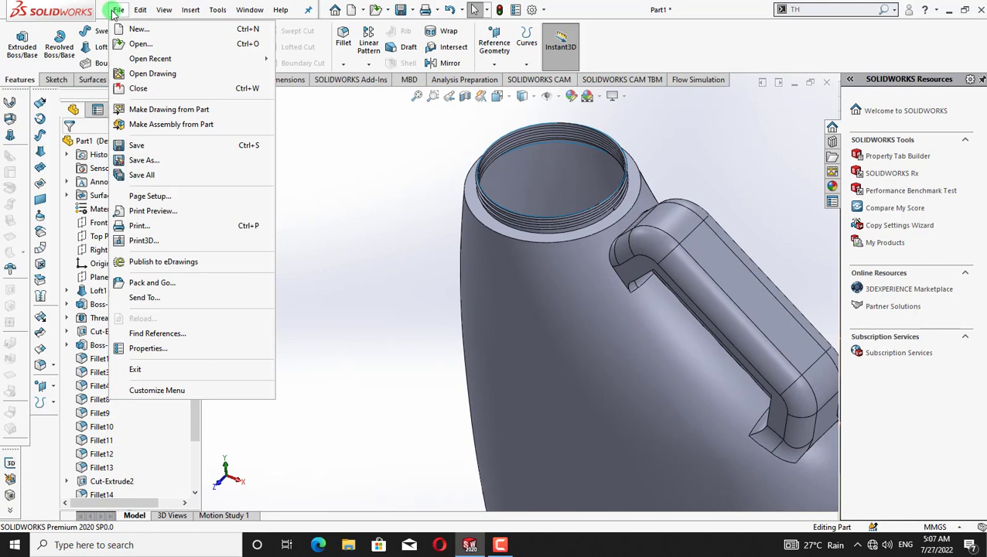
click(170, 175)
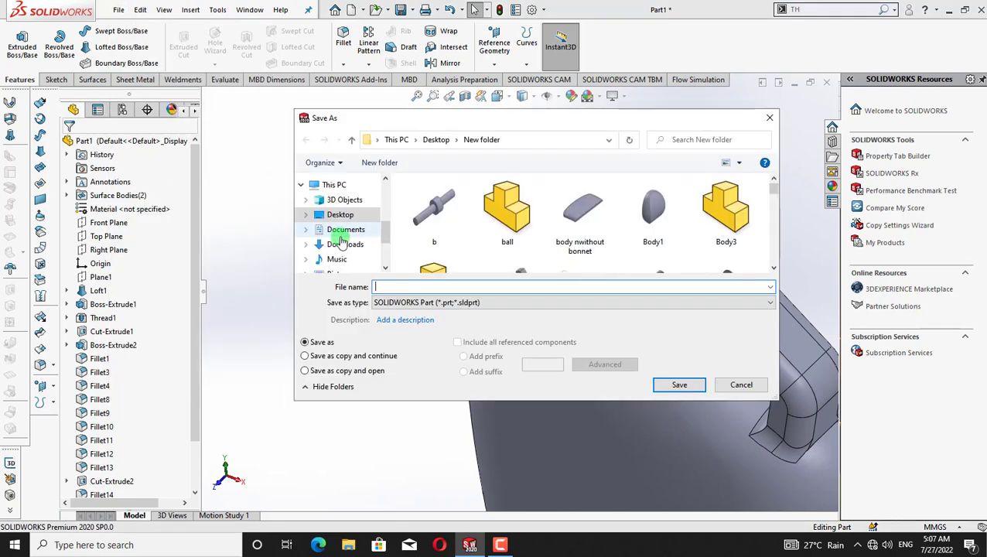
text(CAN)
click(667, 382)
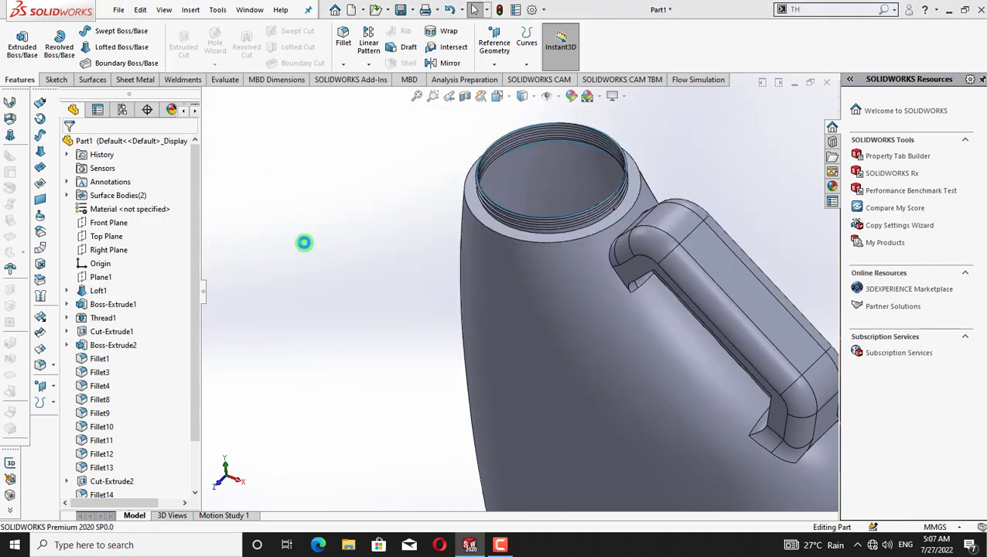
Create a new, empty part document.
click(122, 15)
click(147, 28)
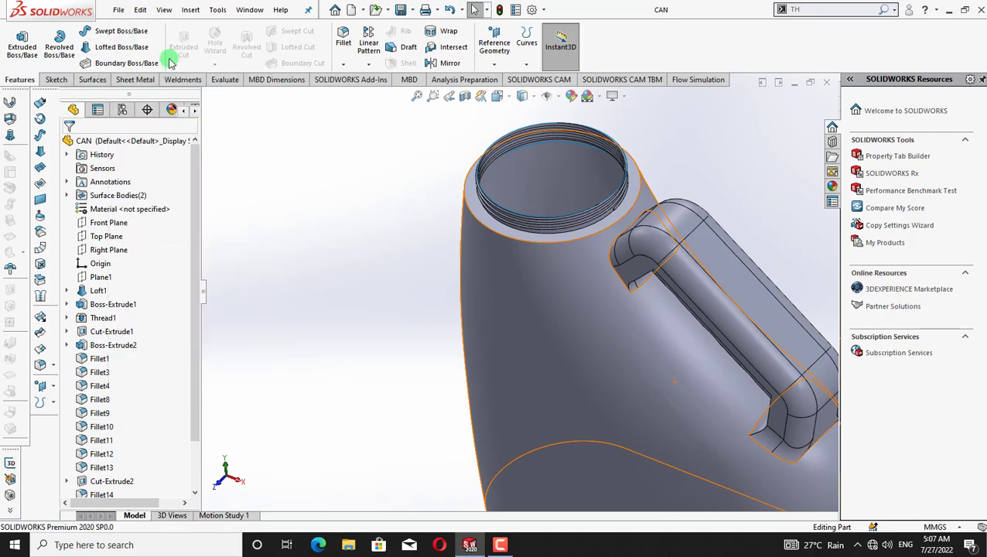
click(517, 392)
Start a sketch on the Front Plane and draw a vertical centerline about 214 mm long through the origin.
click(117, 209)
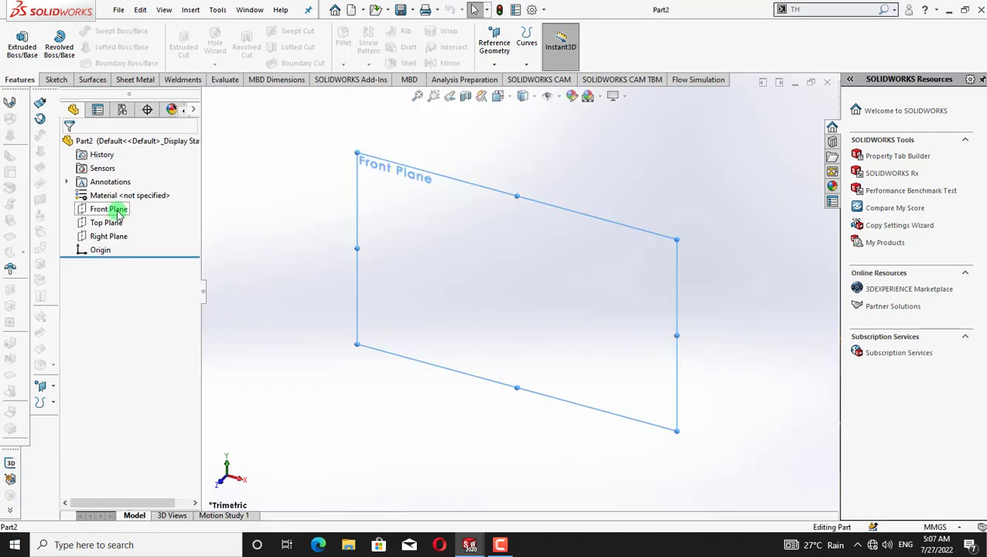
click(130, 179)
click(93, 32)
click(95, 63)
click(520, 182)
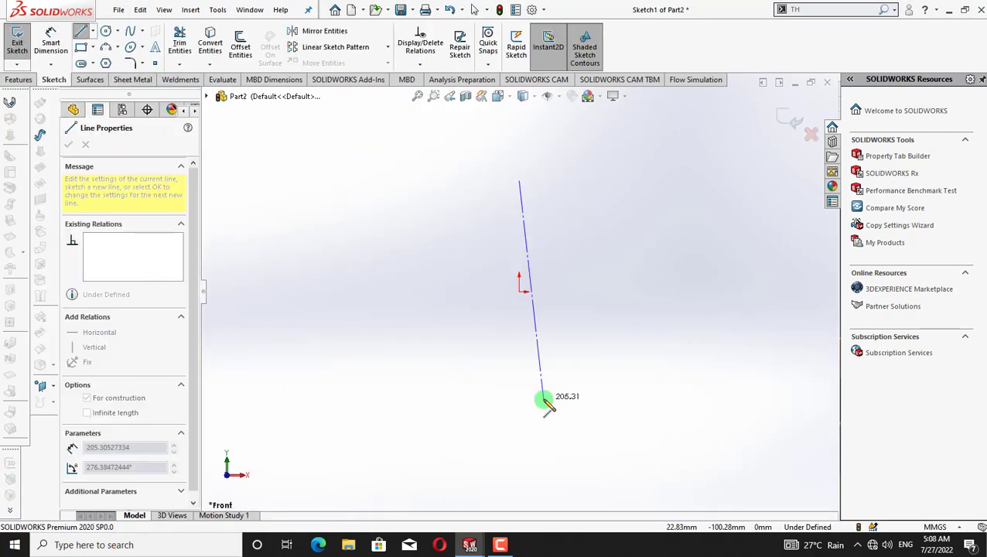
click(519, 410)
right_click(659, 270)
click(680, 280)
right_click(517, 232)
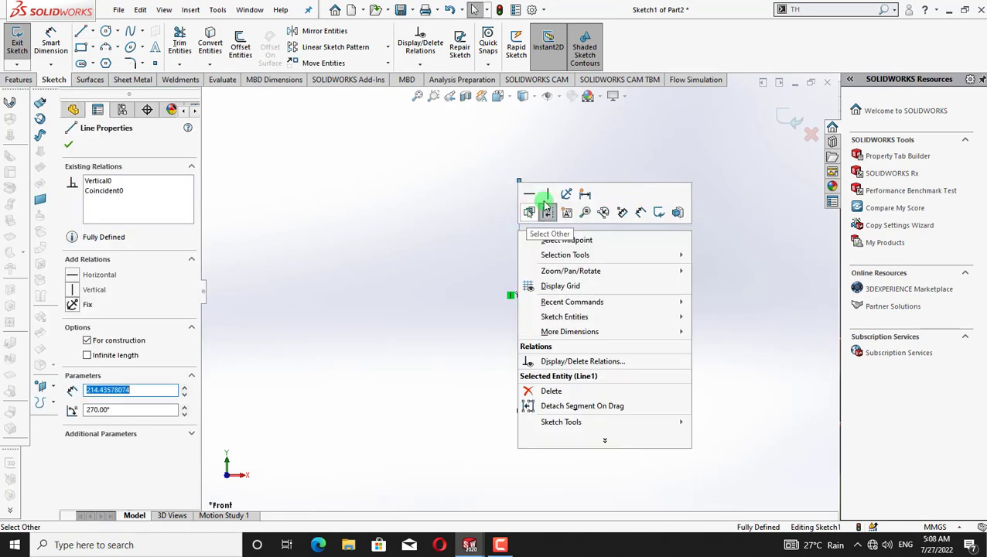
click(599, 176)
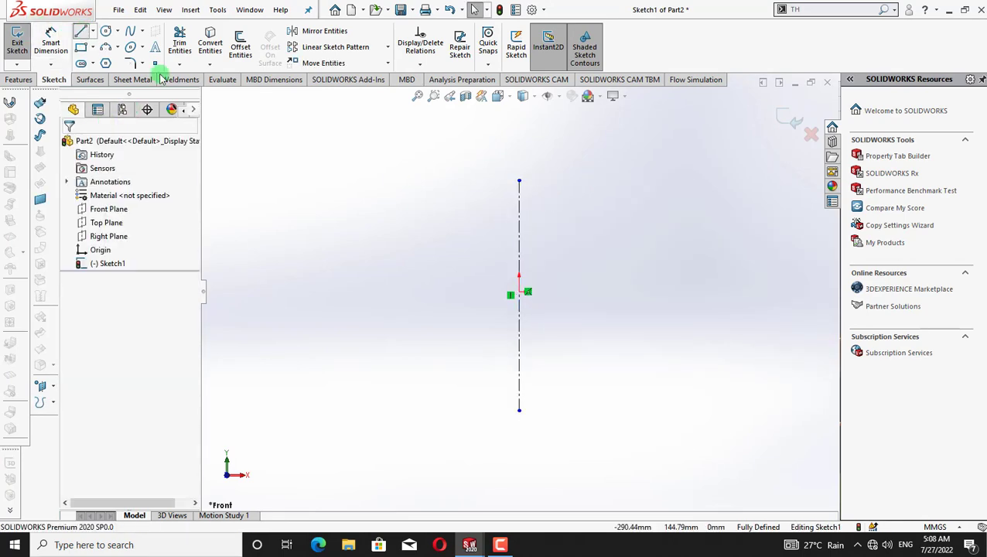
Draw a line about 117 mm long from the origin to the left and make it horizontal.
key(l)
drag(519, 294, 394, 286)
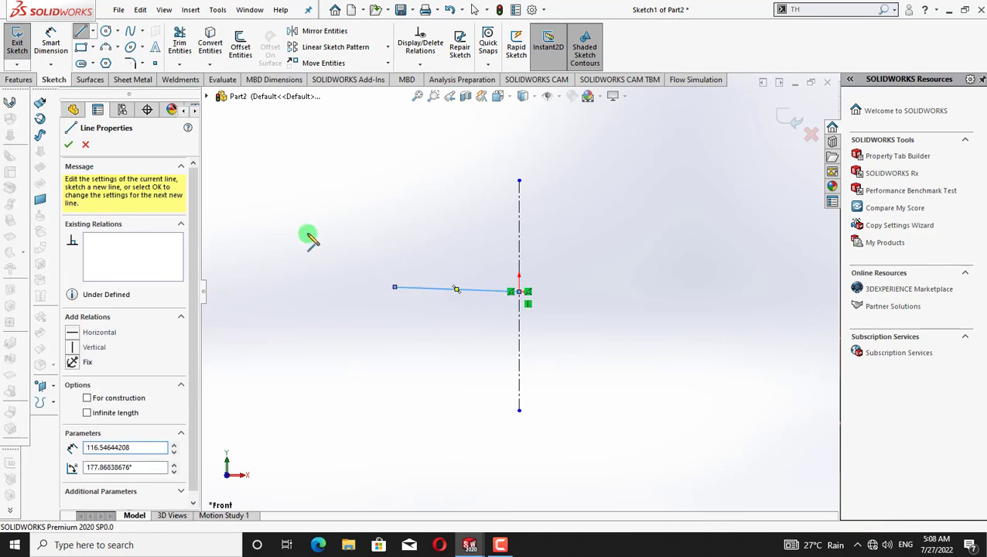
key(Escape)
right_click(456, 288)
click(468, 261)
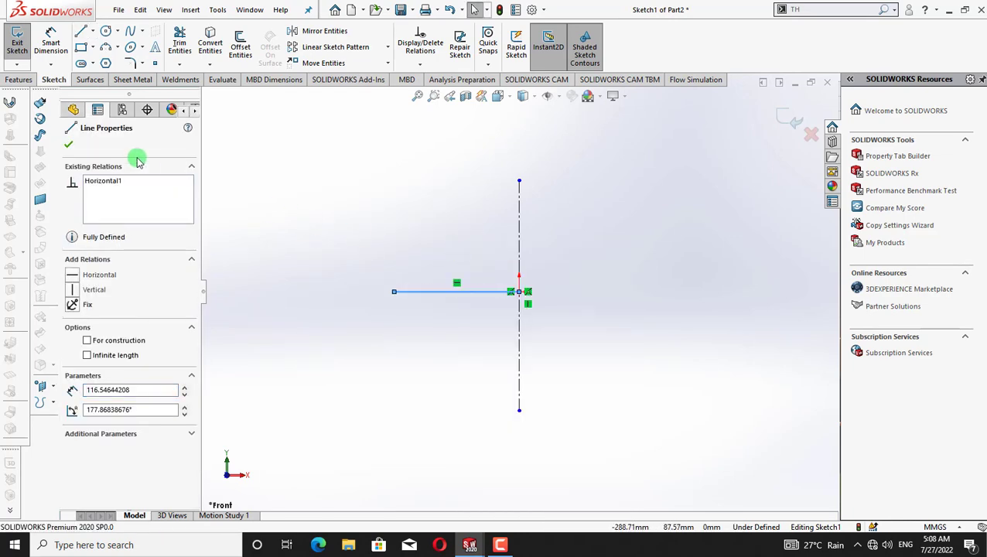
click(71, 146)
Dimension the horizontal line's length as 35 mm.
click(51, 43)
click(447, 291)
click(455, 230)
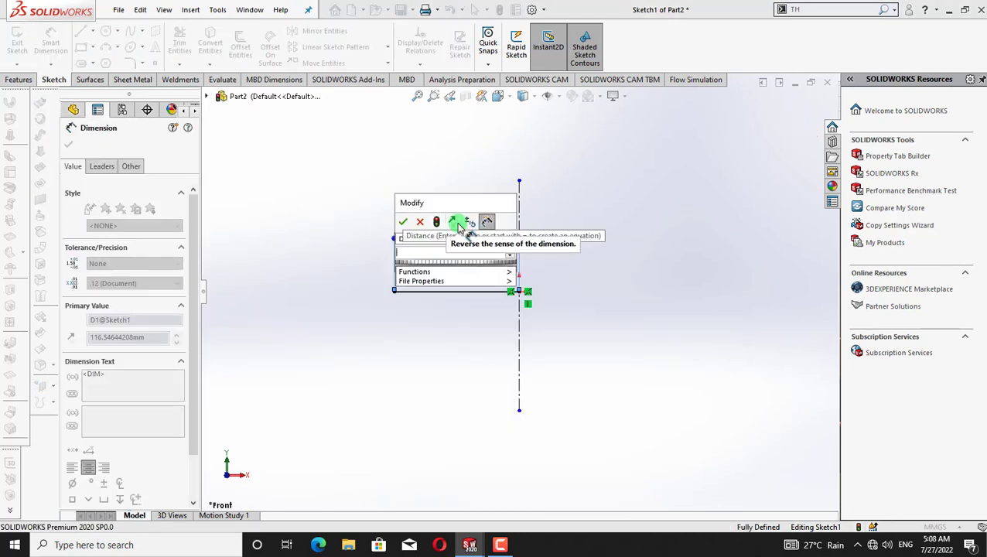
text(35)
key(Return)
click(68, 144)
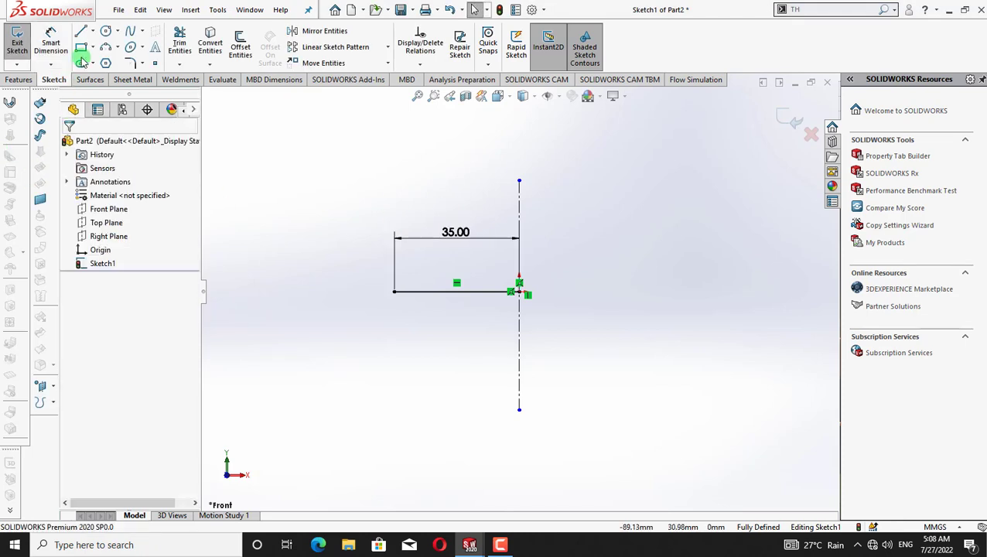
Draw a horizontal line from the centerline above the first line and join it with a vertical line to the first line's left end.
click(80, 34)
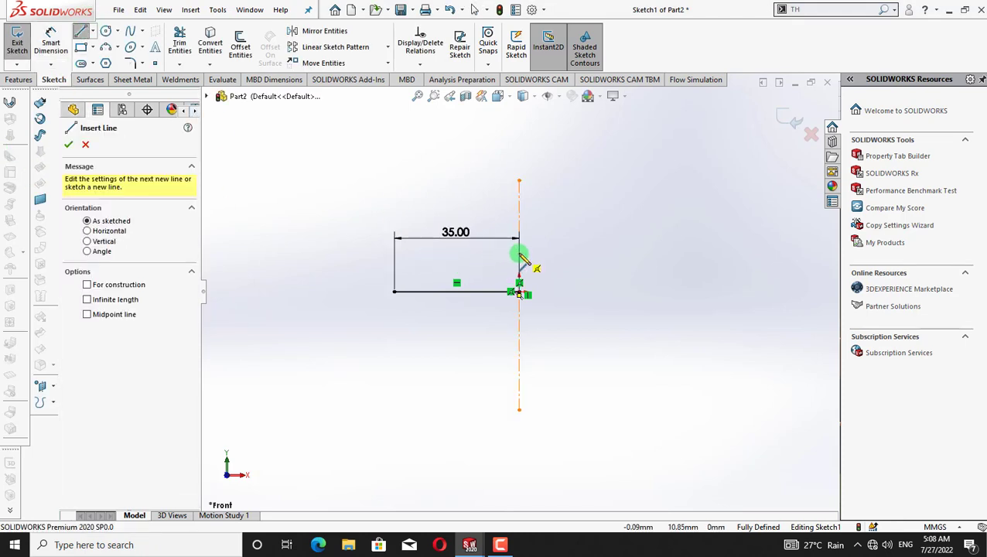
click(519, 254)
click(394, 253)
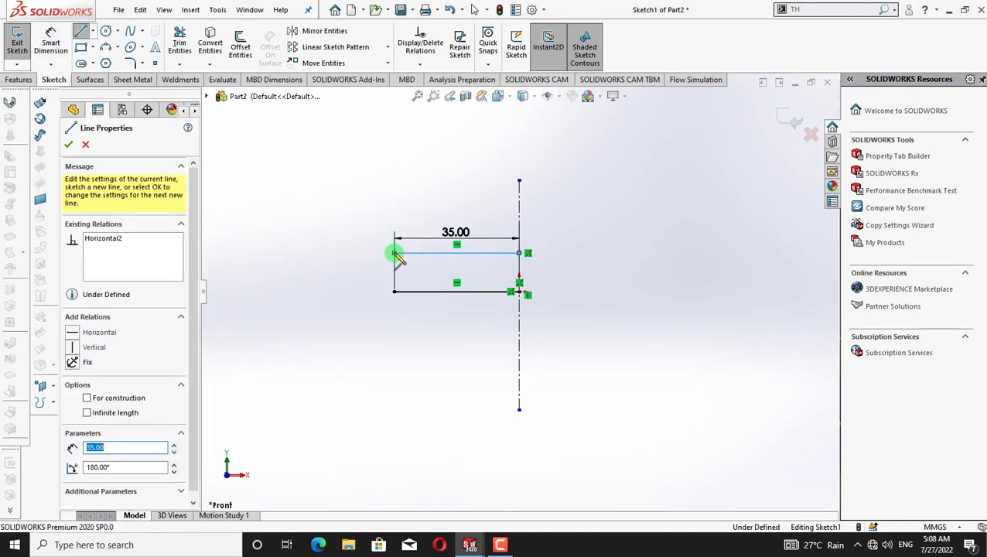
click(394, 291)
key(Escape)
Dimension the height of the profile's left vertical line as 20 mm.
click(50, 42)
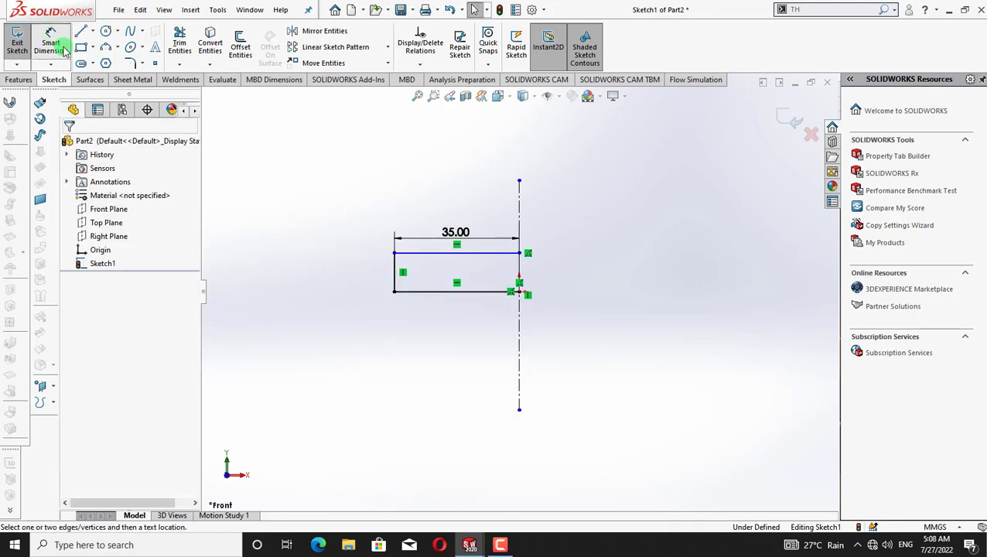
click(395, 274)
click(246, 358)
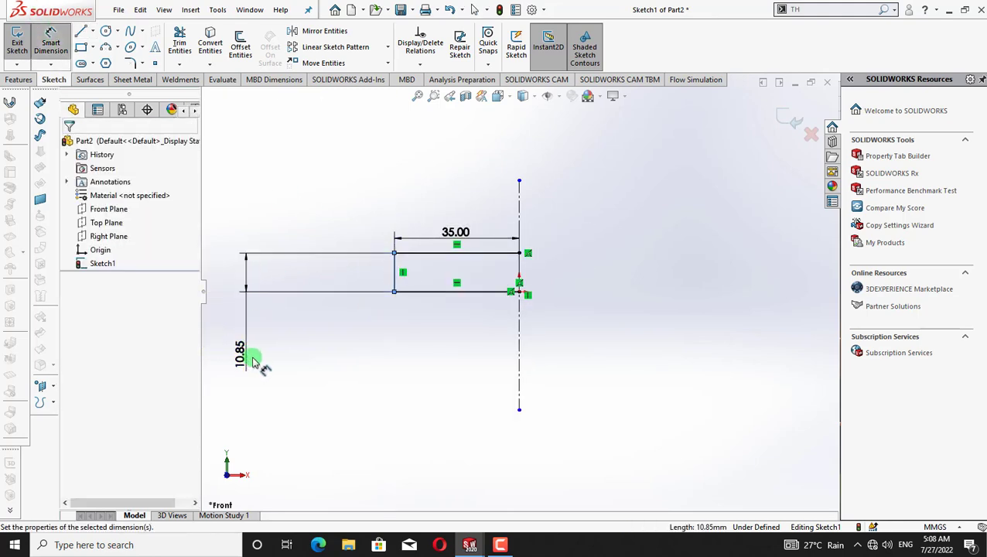
text(20)
key(Return)
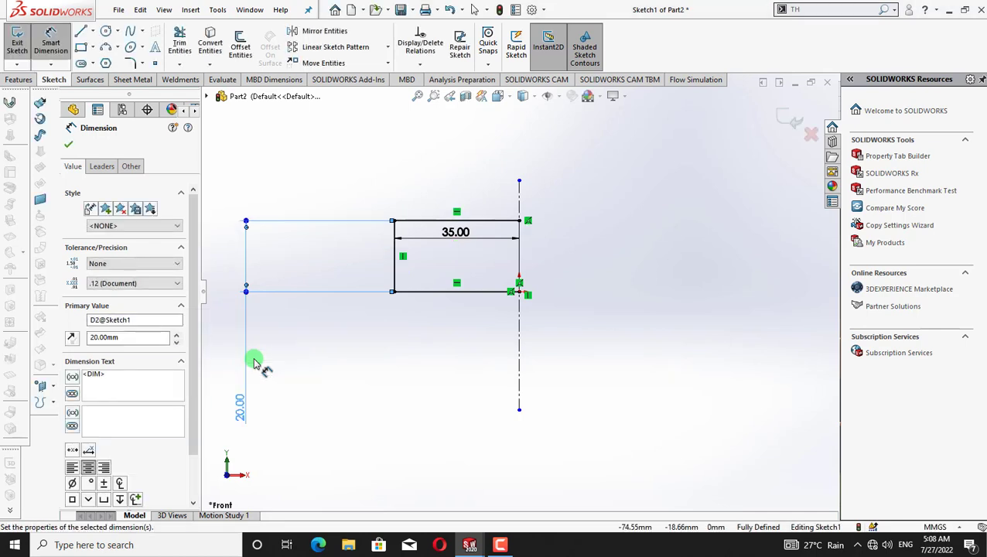
Set the height dimension of the left vertical line to 15 mm.
double_click(241, 407)
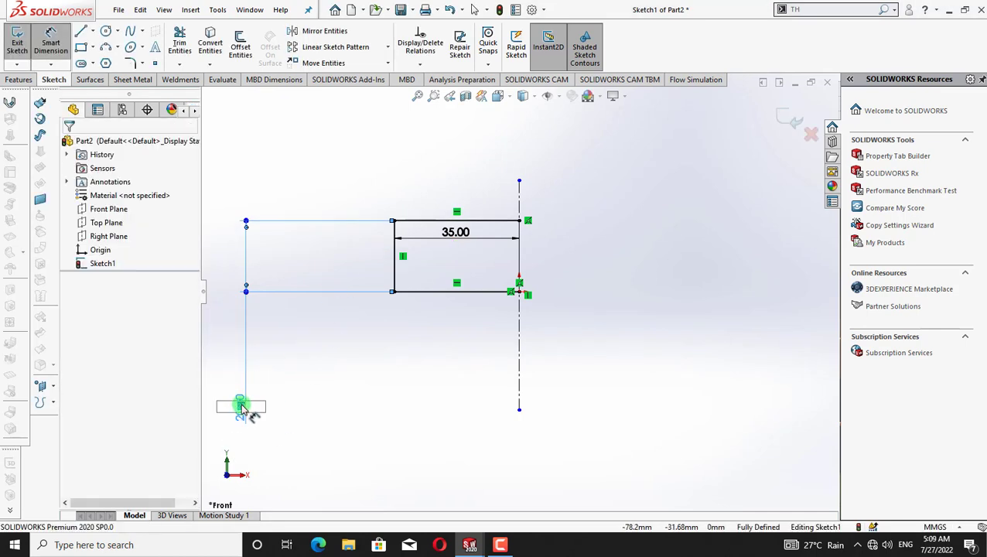
text(15)
key(Return)
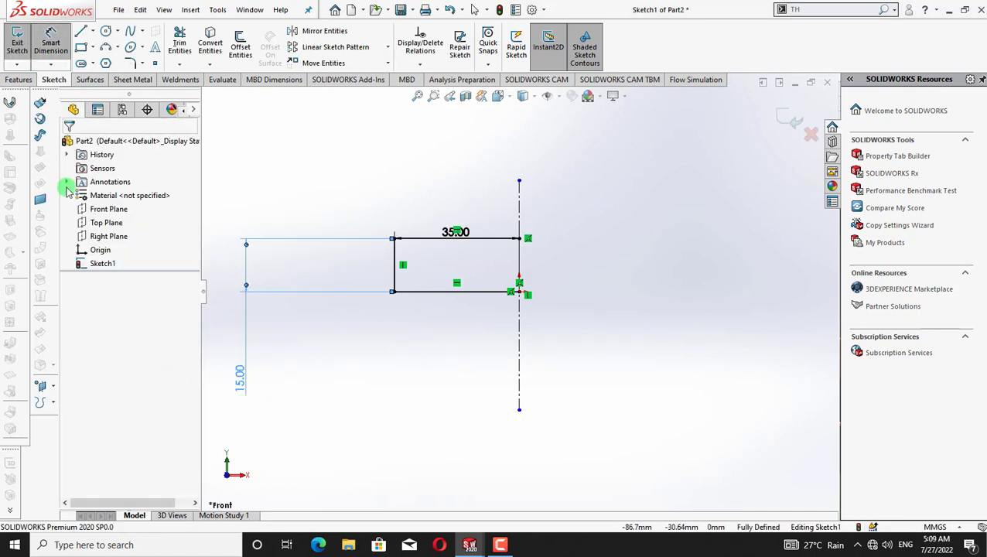
right_click(679, 193)
click(693, 230)
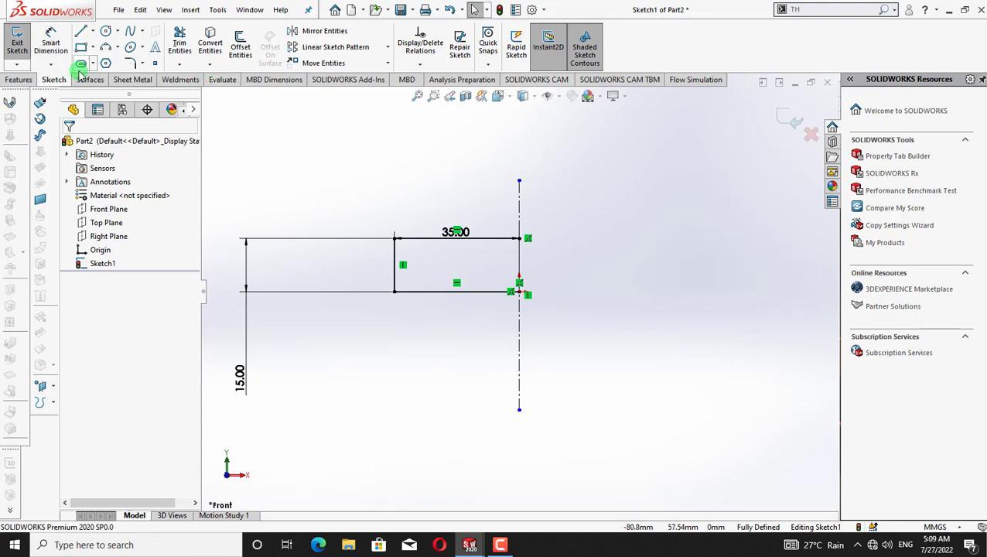
click(18, 79)
click(59, 52)
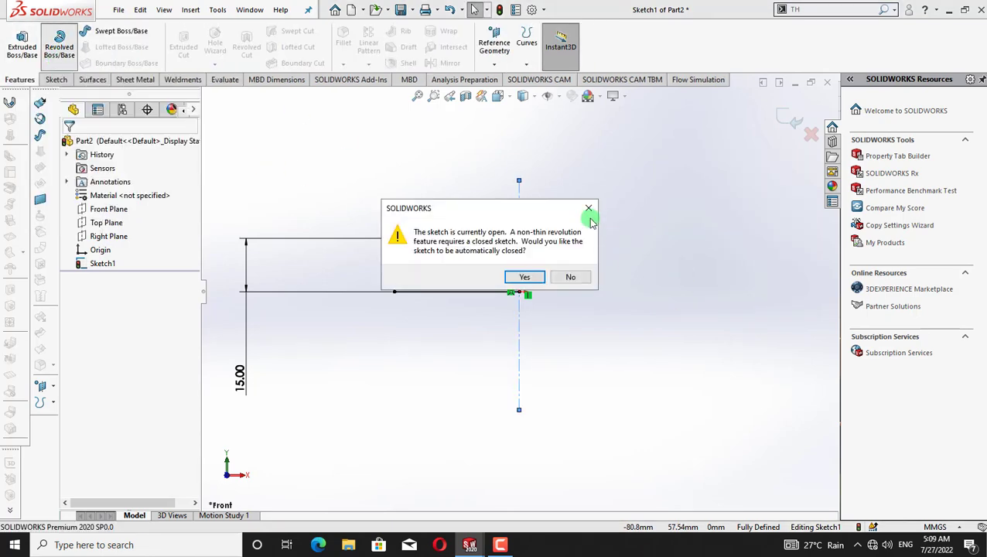
click(590, 209)
key(Escape)
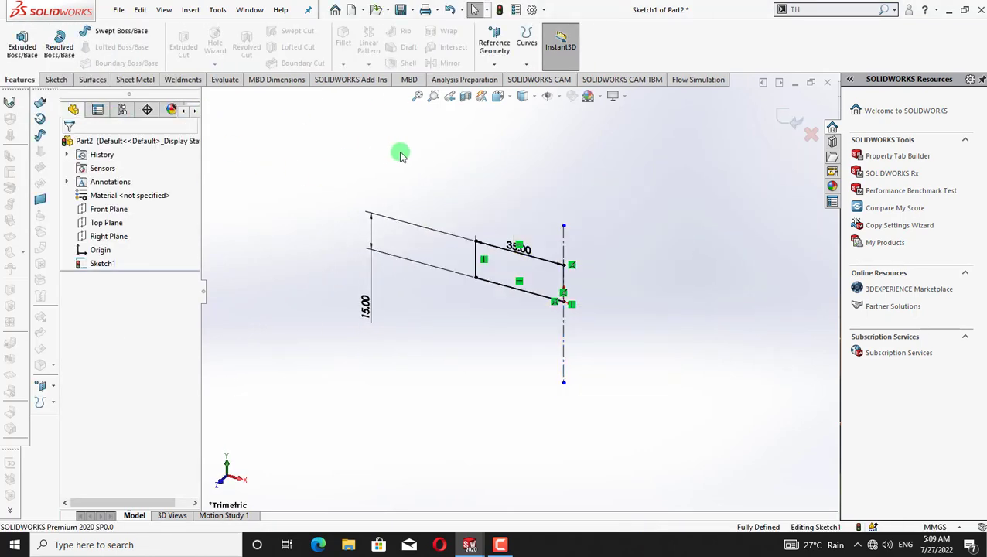
Trim away the profile's bottom horizontal line and the part of the centerline below the top horizontal line.
right_click(97, 211)
click(209, 183)
click(374, 129)
click(88, 149)
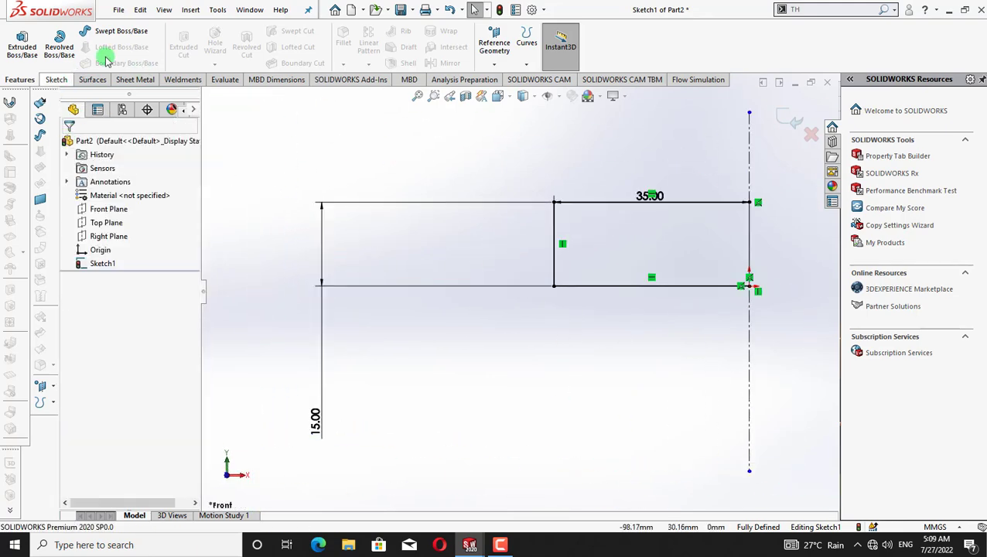
click(46, 80)
click(179, 43)
drag(733, 320, 740, 286)
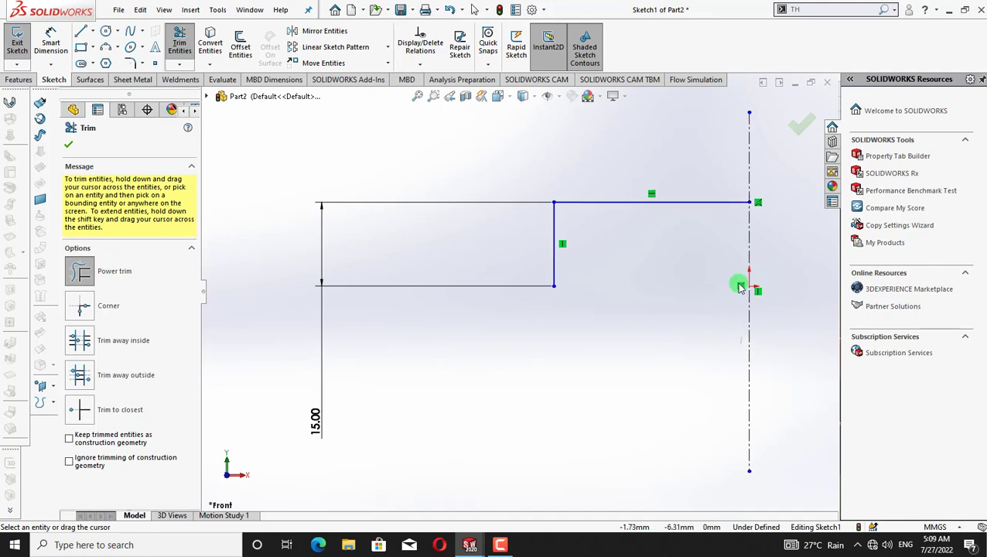
Offset the remaining vertical and horizontal lines outward by 2 mm as a chain.
click(233, 48)
click(554, 224)
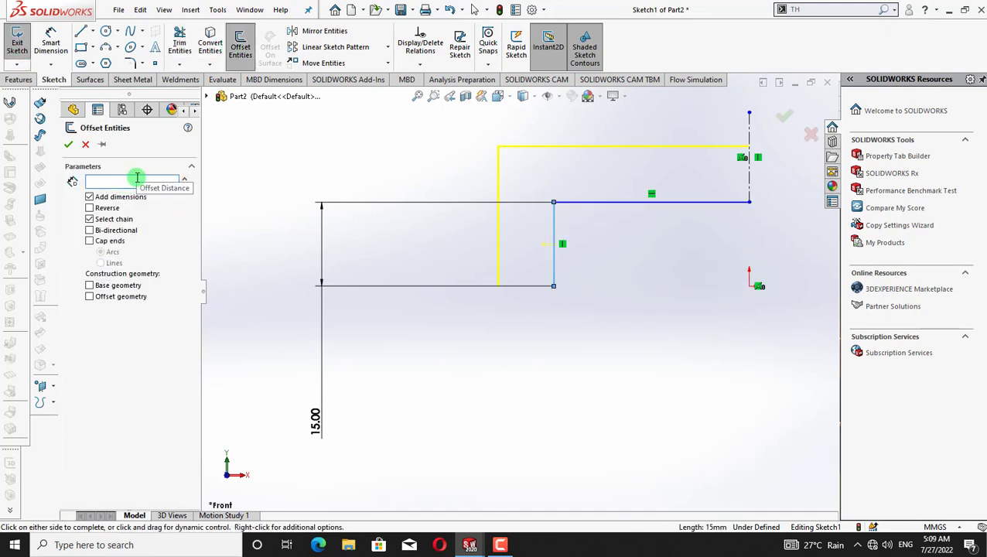
click(68, 144)
Close the offset profile with short lines across its lower end and across its end on the centerline.
click(80, 31)
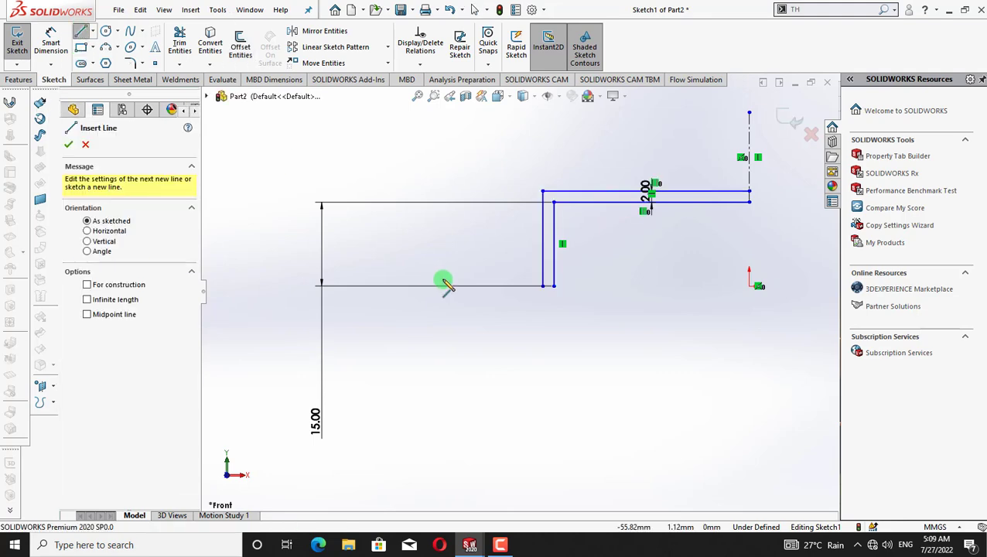
click(543, 286)
click(554, 286)
right_click(583, 306)
click(614, 317)
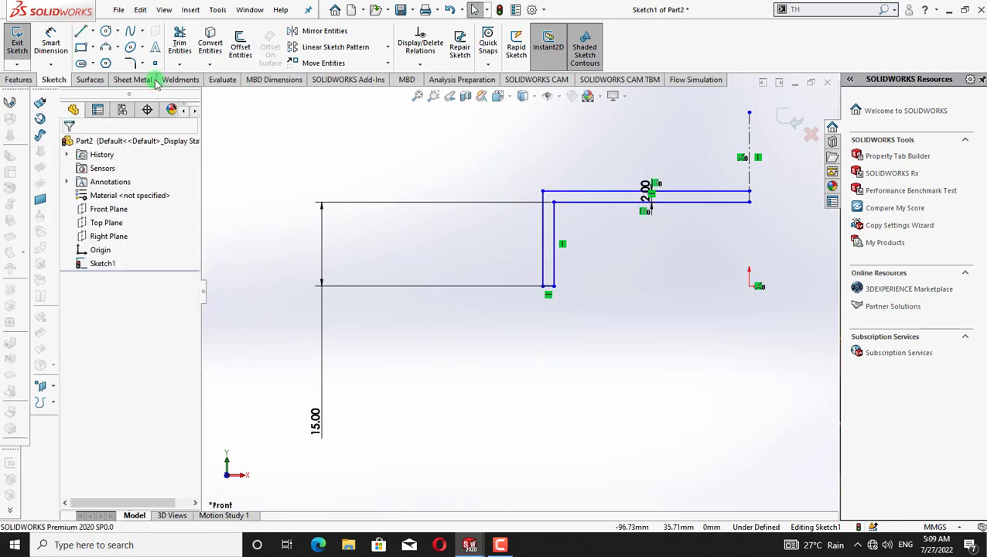
click(748, 192)
click(748, 202)
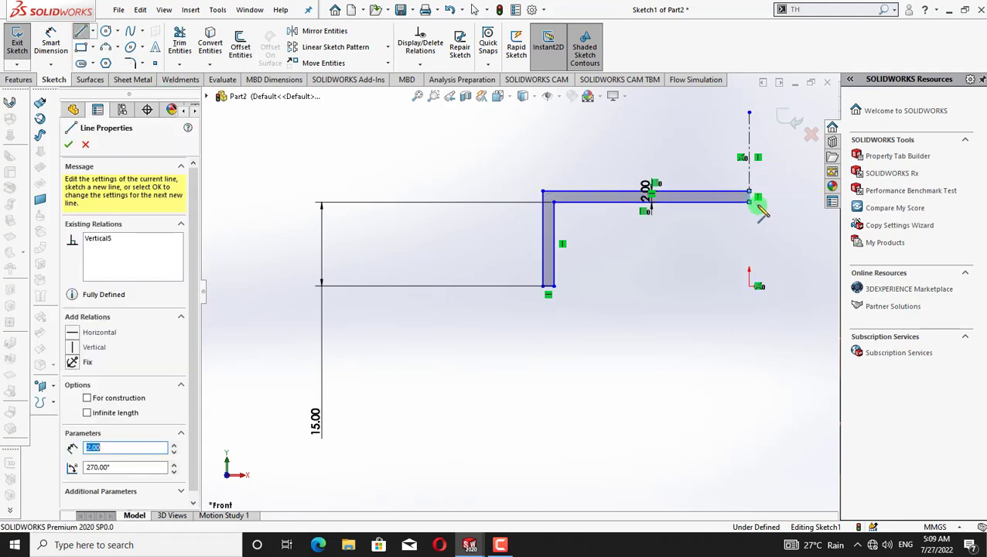
key(Escape)
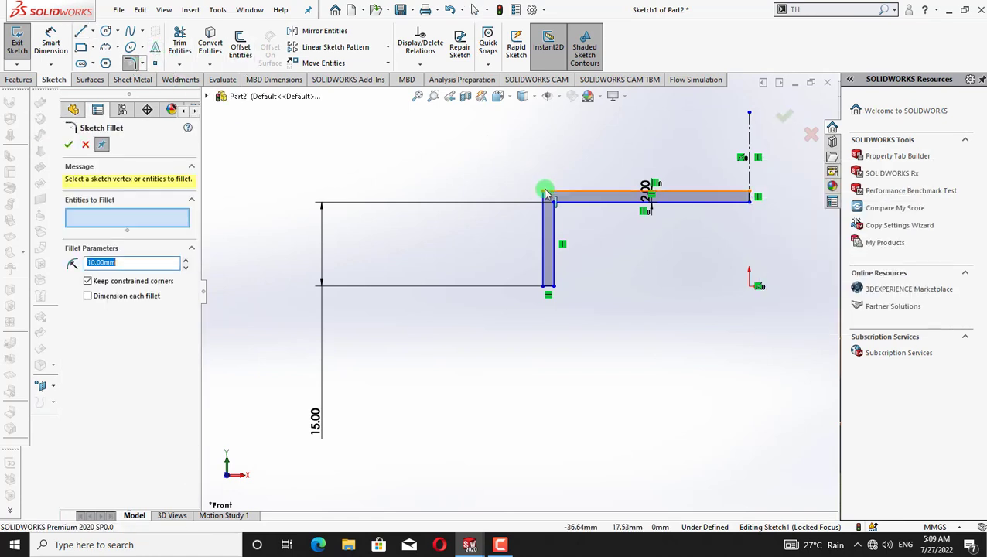
Round the outer and inner corners of the L-shaped profile with 1 mm sketch fillets.
click(545, 191)
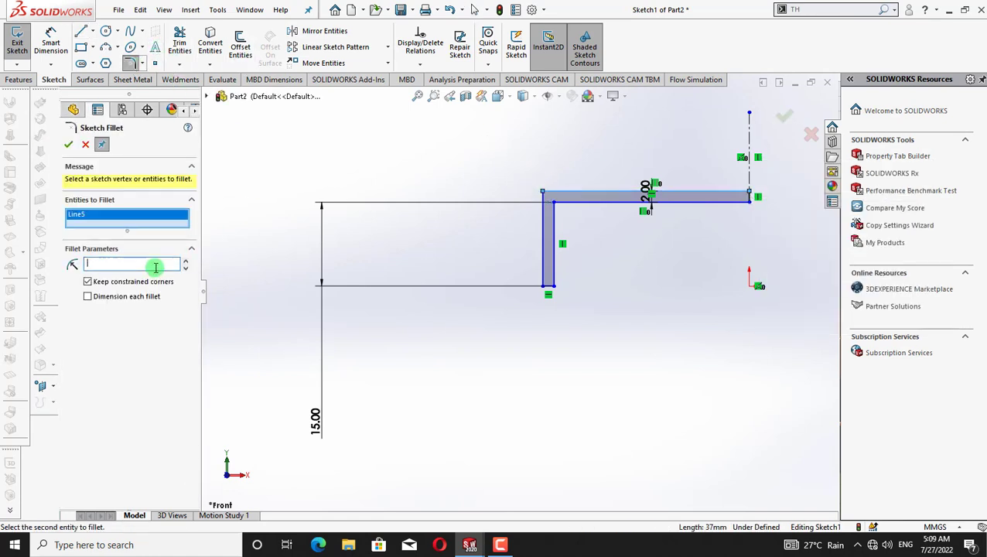
click(556, 208)
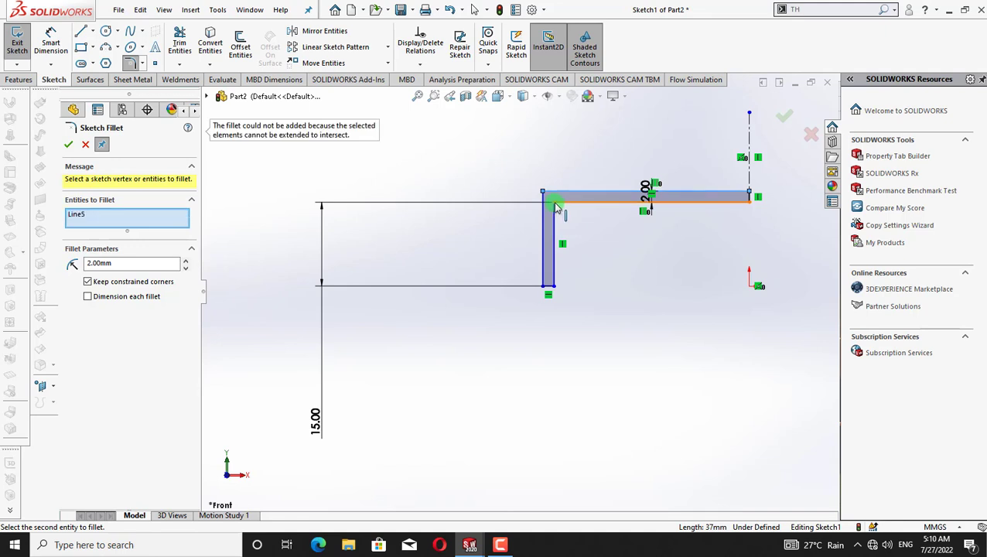
text(1)
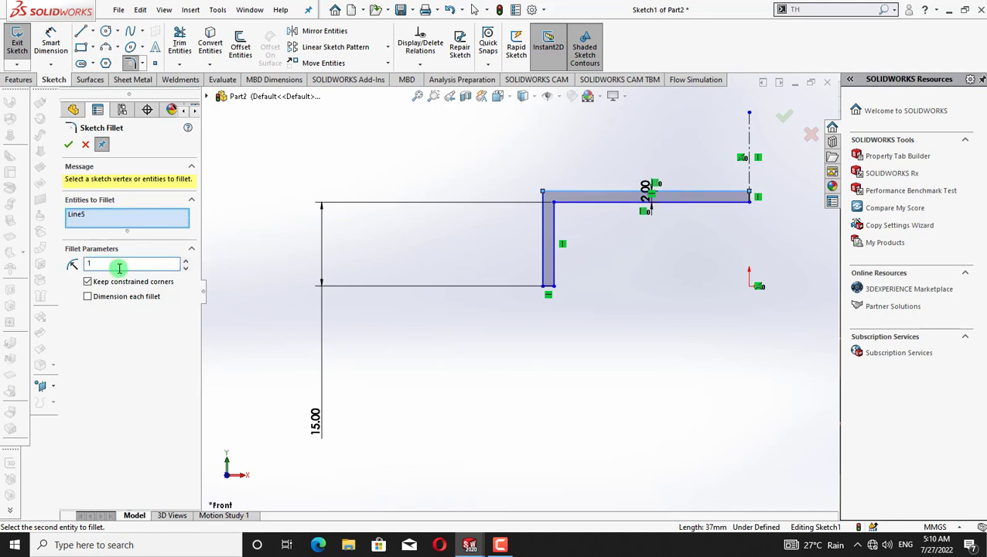
click(129, 218)
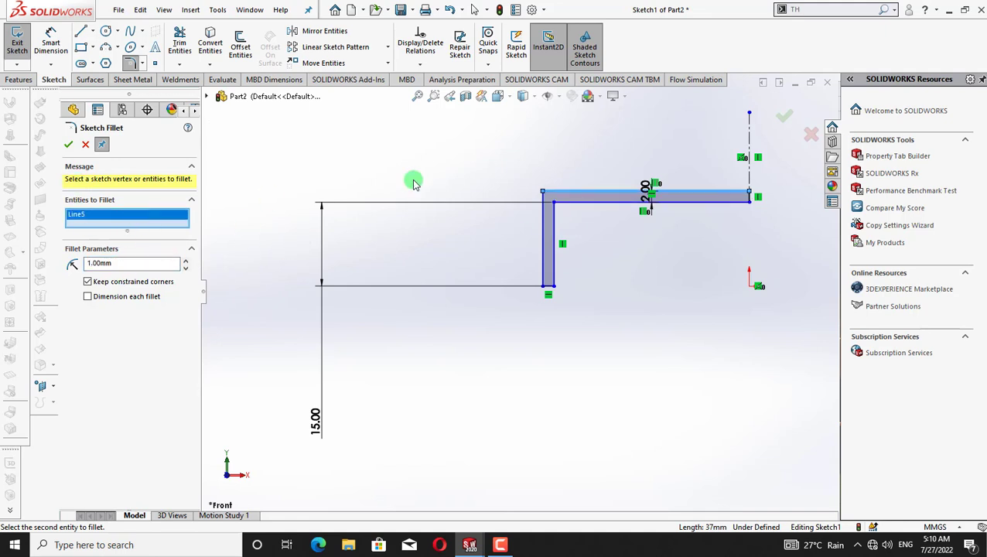
click(558, 207)
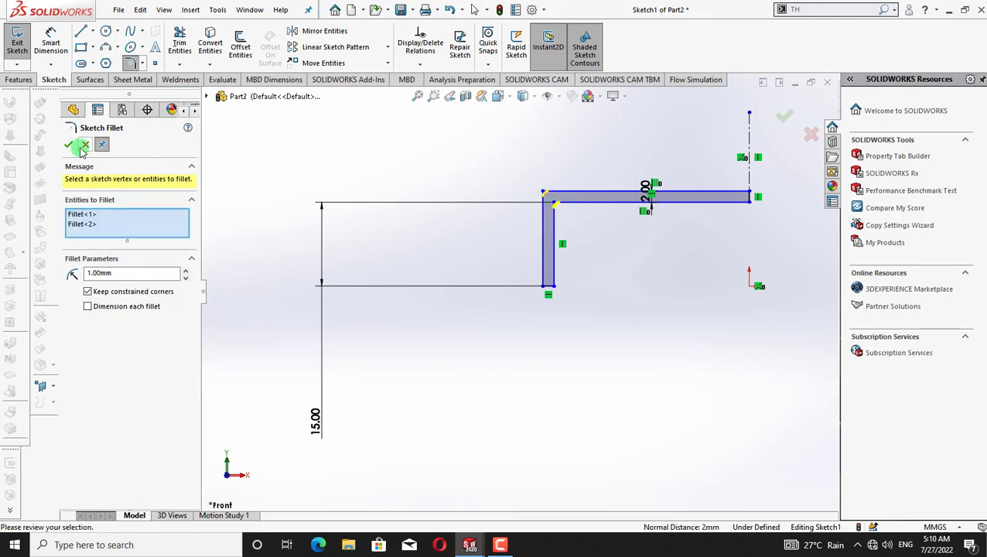
click(68, 144)
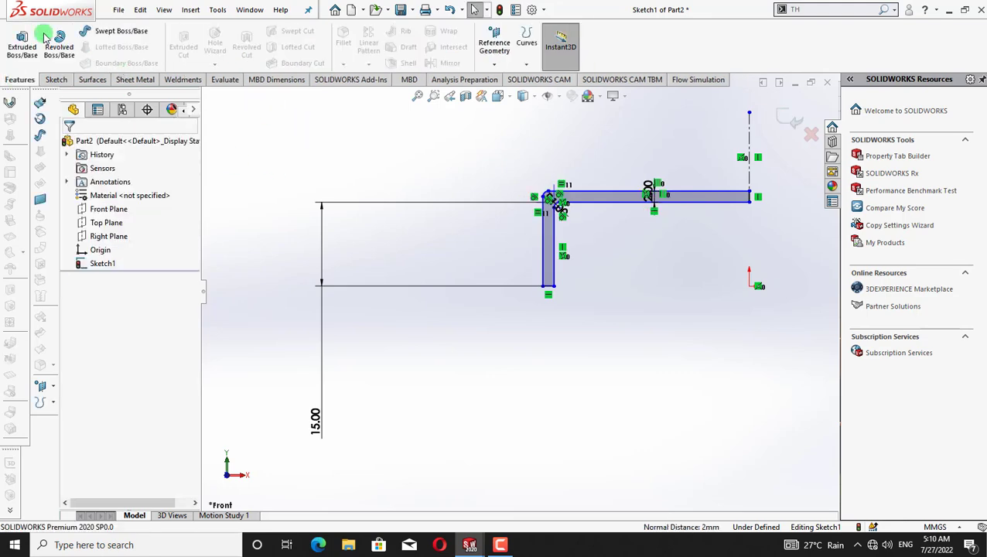
Revolve the closed profile 360 degrees around the centerline to form the cap.
click(59, 45)
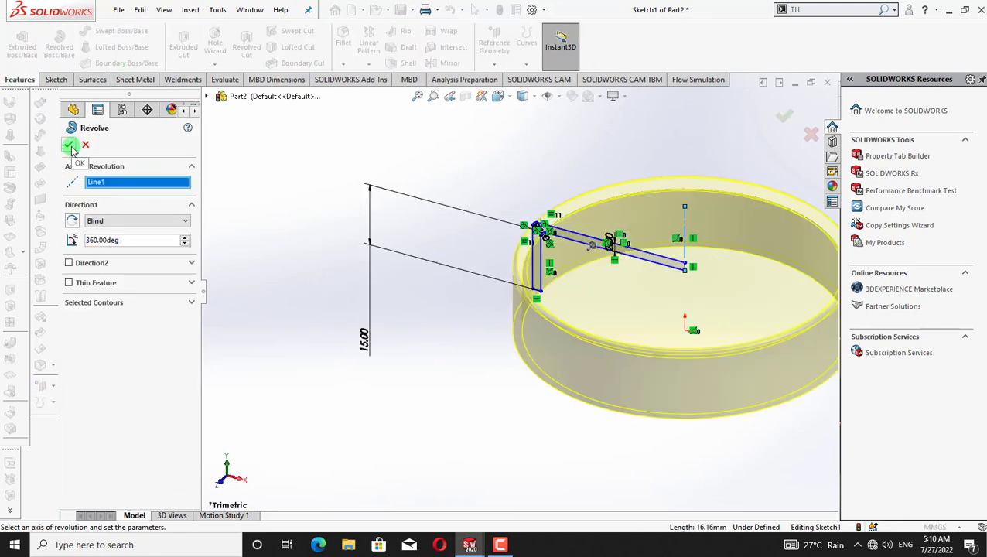
click(70, 145)
Cut a right-hand Metric Tap M12x1.5 thread, blind 10 mm, inside the cap starting from its inner rim edge.
key(Up)
key(Up)
key(Up)
key(Up)
key(Up)
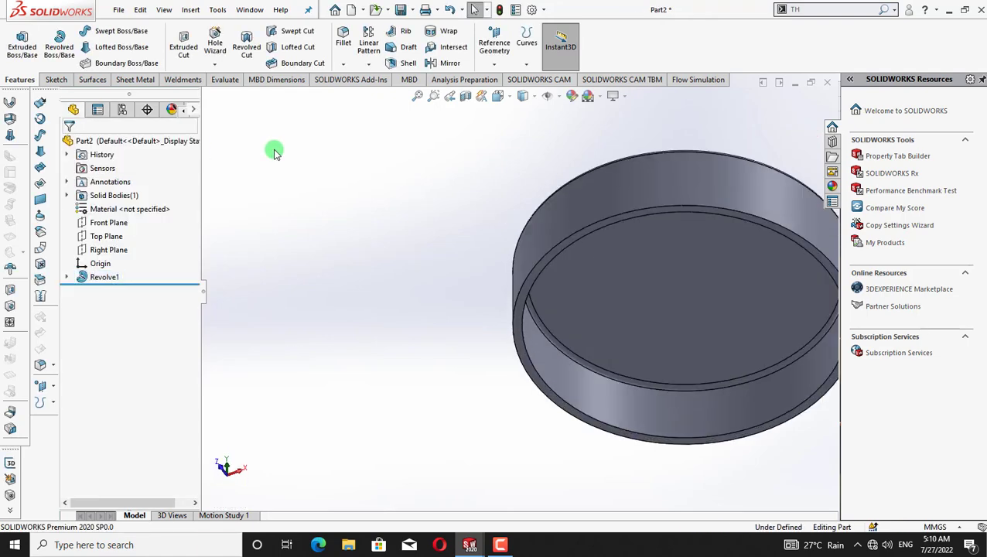
key(Down)
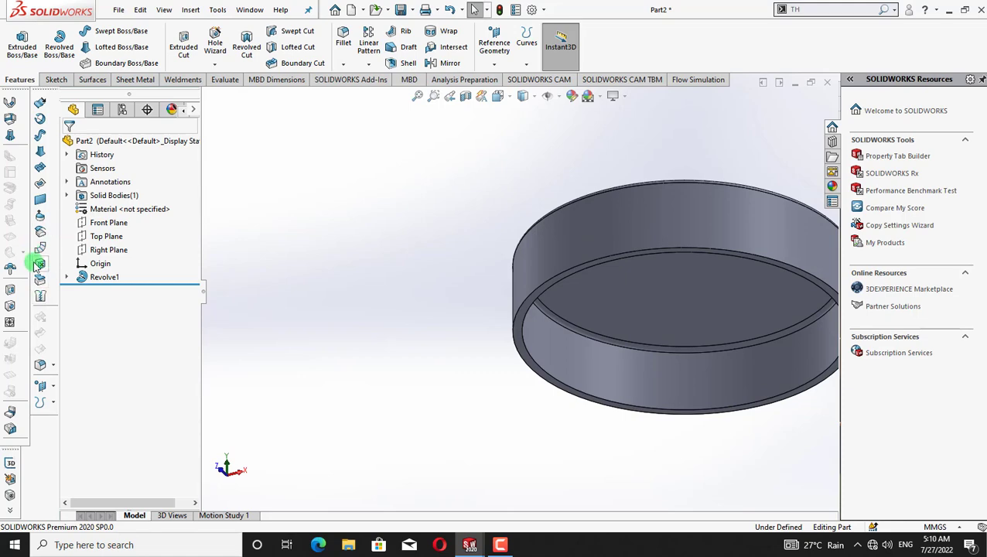
click(211, 68)
click(224, 108)
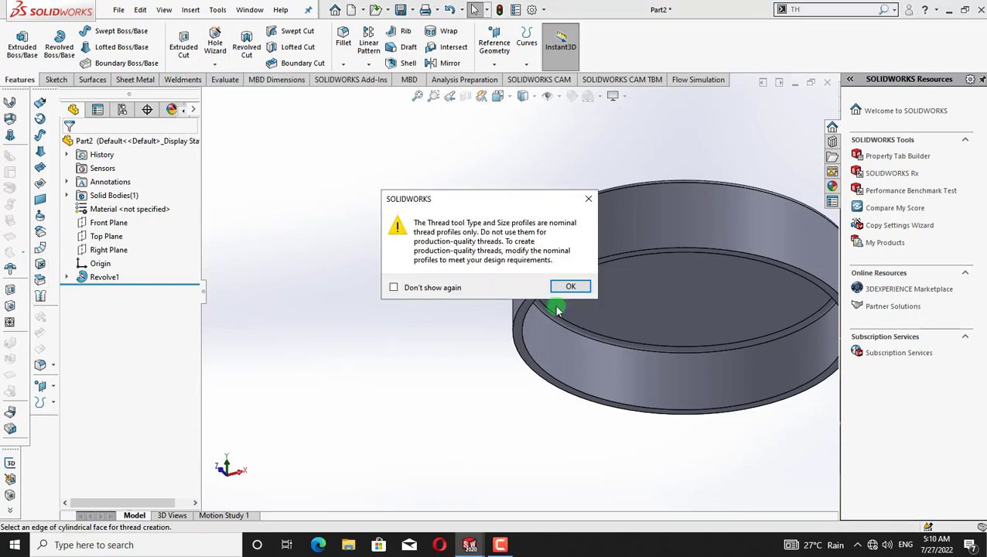
click(568, 285)
click(538, 363)
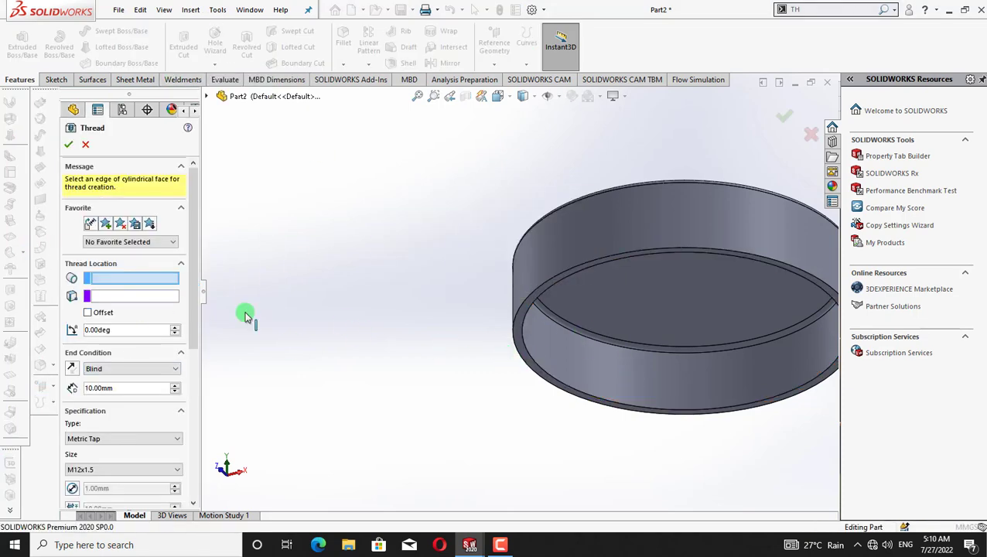
drag(194, 268, 176, 428)
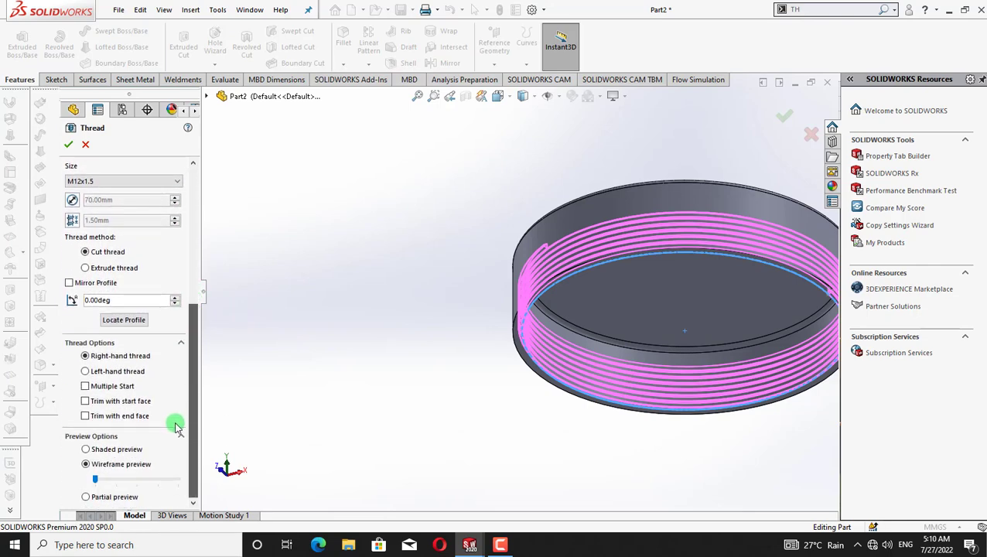
click(68, 144)
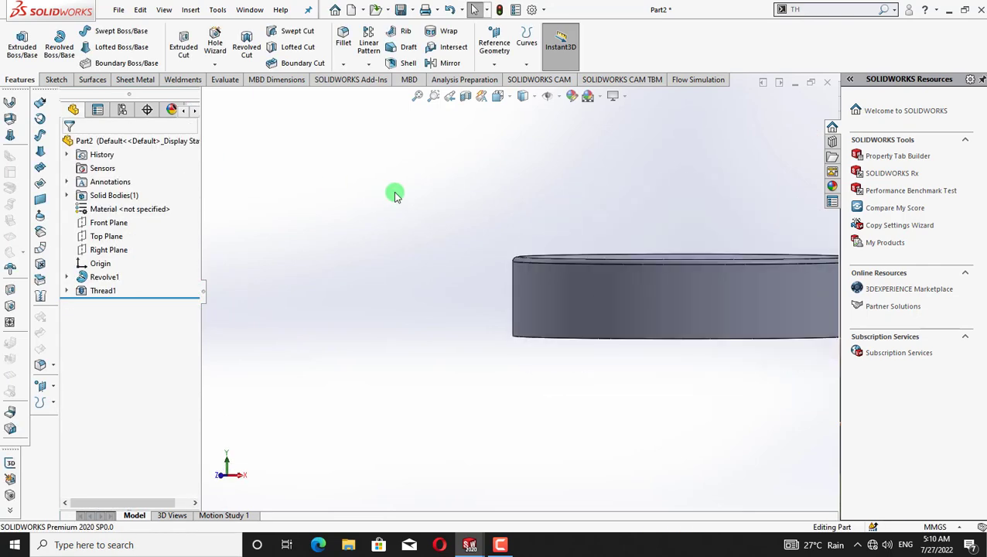
Save the part under the file name CAP, rebuilding the document as it is saved.
key(Down)
key(Down)
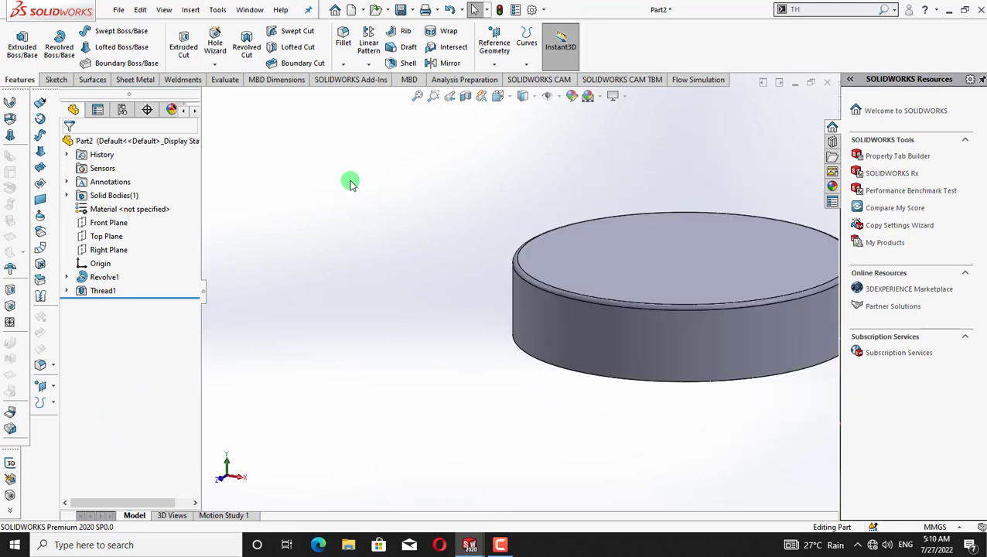
click(117, 10)
click(174, 159)
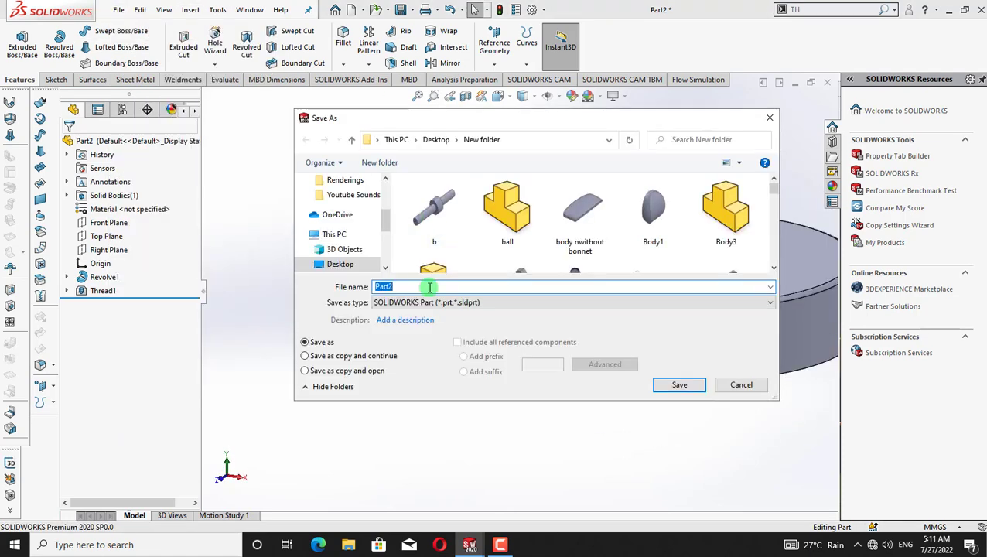
text(CS)
key(BackSpace)
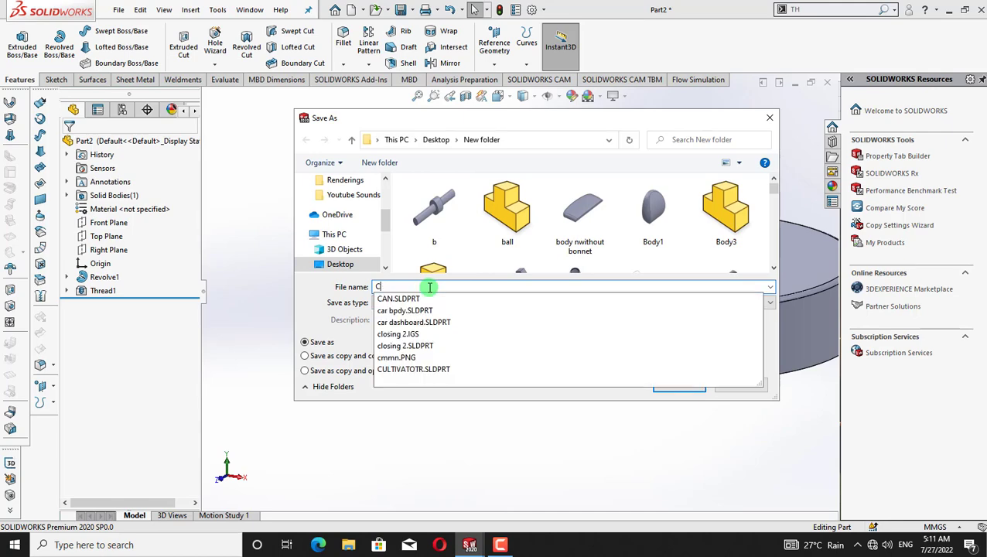
text(AP)
click(701, 391)
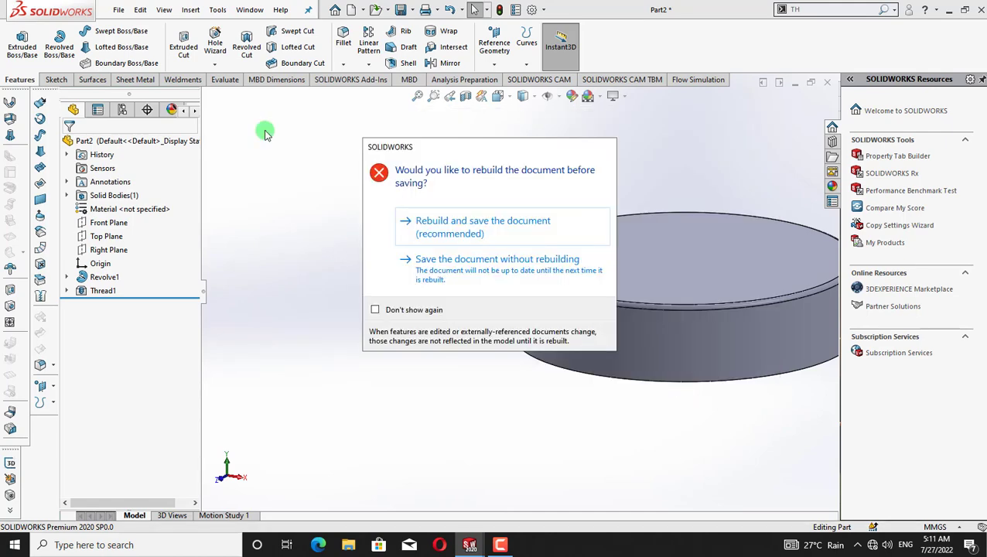
click(410, 218)
Create a new assembly document.
click(115, 19)
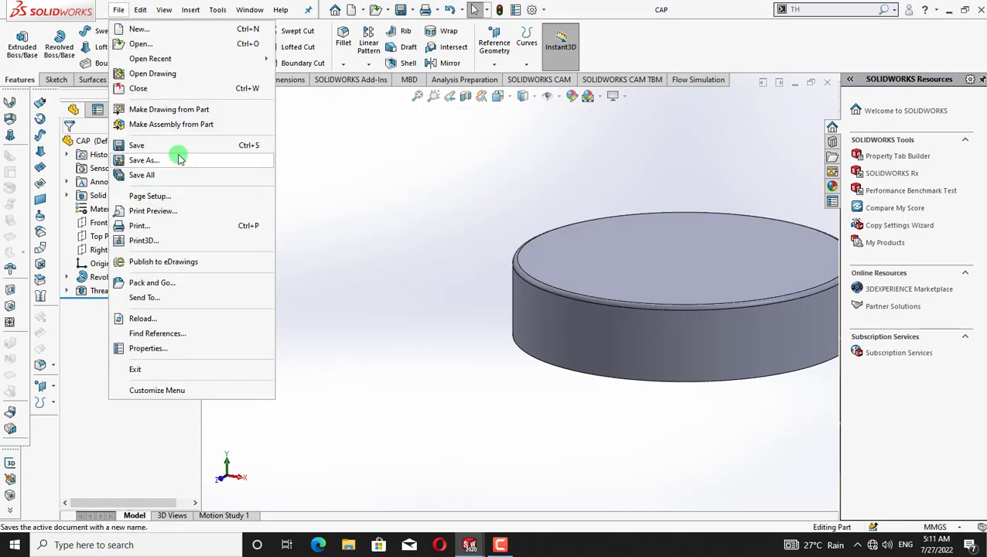
click(117, 9)
click(120, 9)
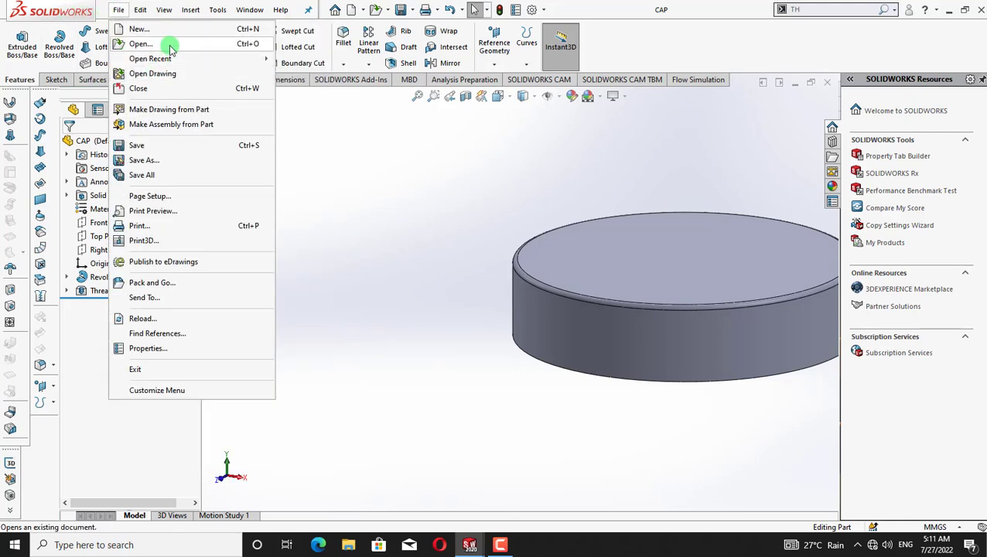
click(177, 29)
click(495, 266)
click(511, 391)
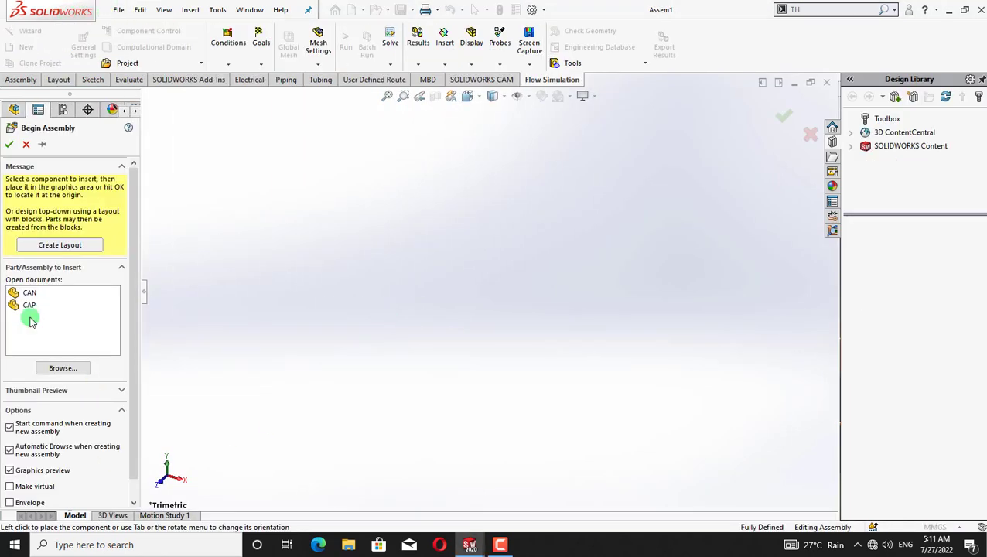
Insert CAP as the first component of the assembly and undo its placement.
click(30, 305)
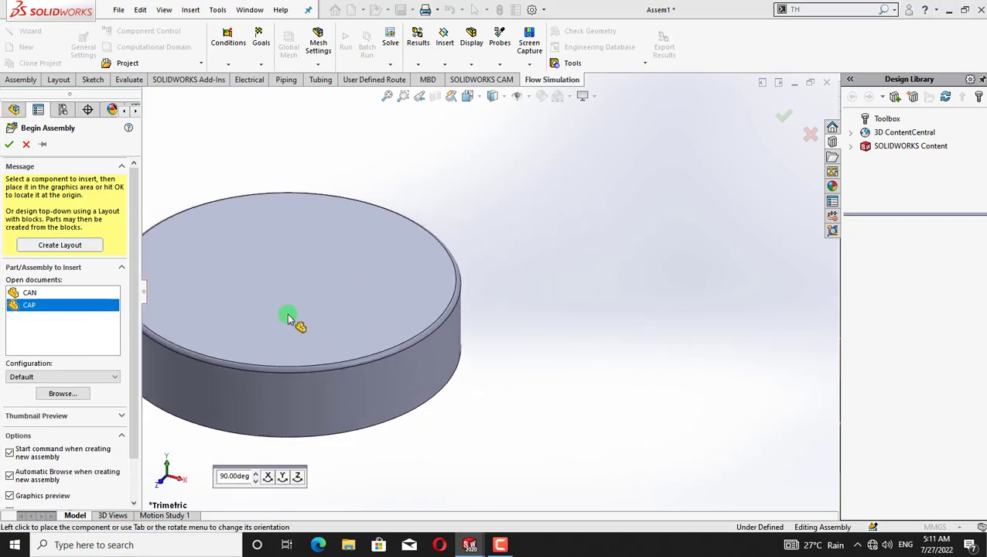
right_click(288, 314)
click(617, 336)
key(ctrl+z)
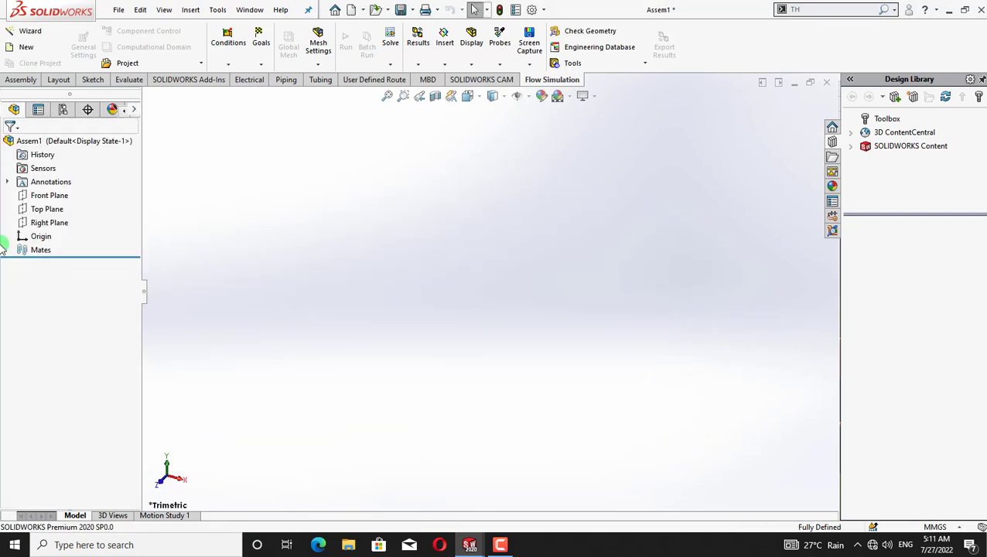
Insert the CAN part as the first component, and place the CAP part beside its neck.
click(20, 82)
click(69, 42)
click(33, 281)
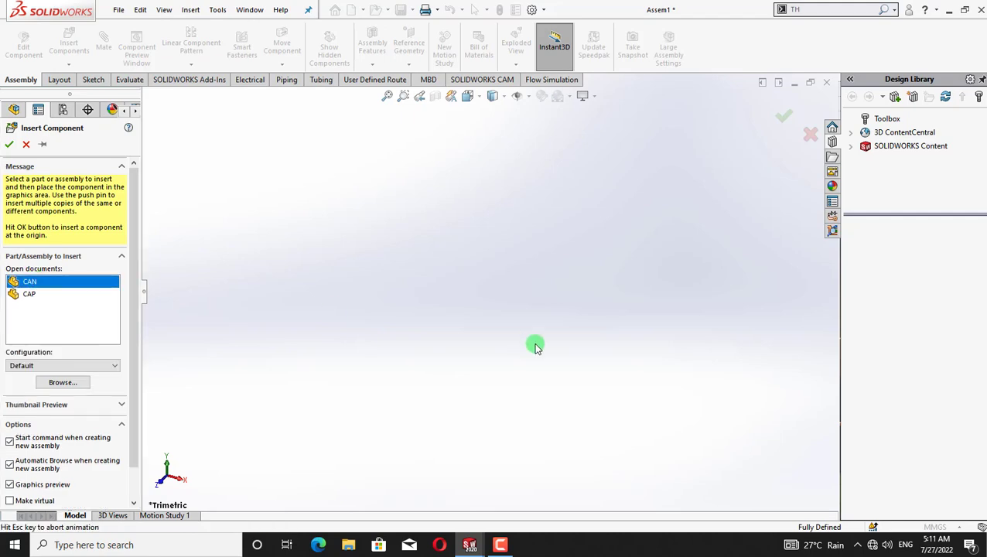
click(549, 365)
click(69, 42)
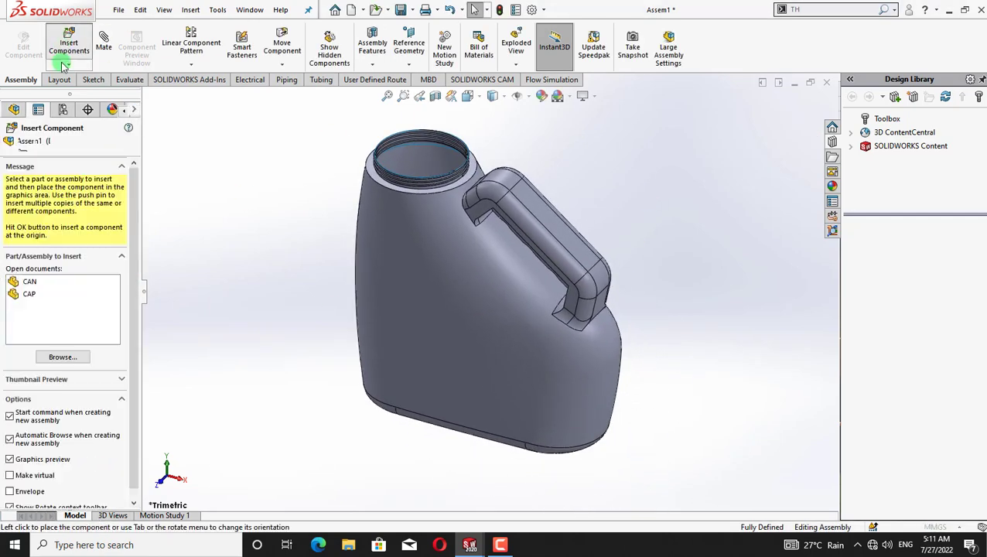
click(28, 295)
click(283, 171)
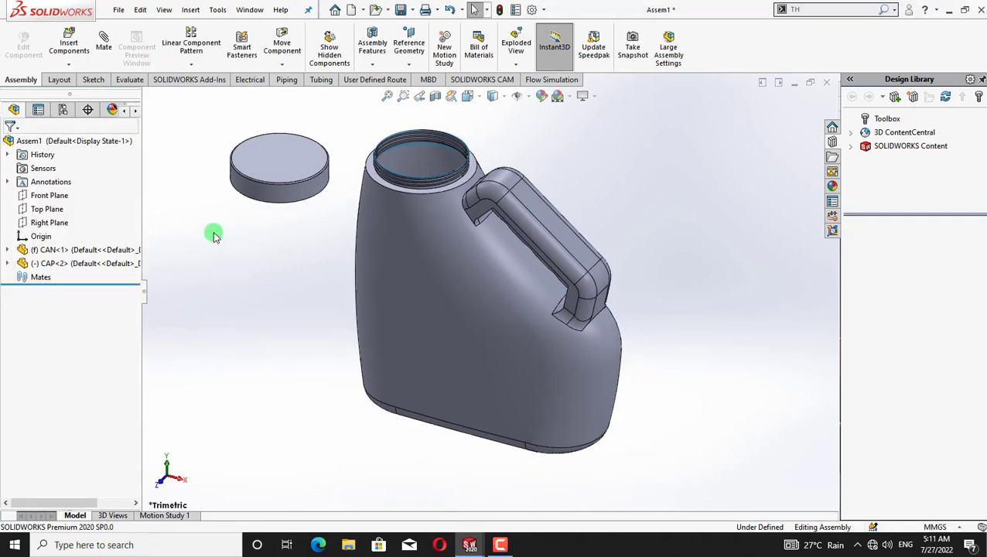
Examine the can and cap from underneath and all the way around.
key(Up)
key(Up)
key(Up)
key(Up)
key(Up)
key(Up)
key(Up)
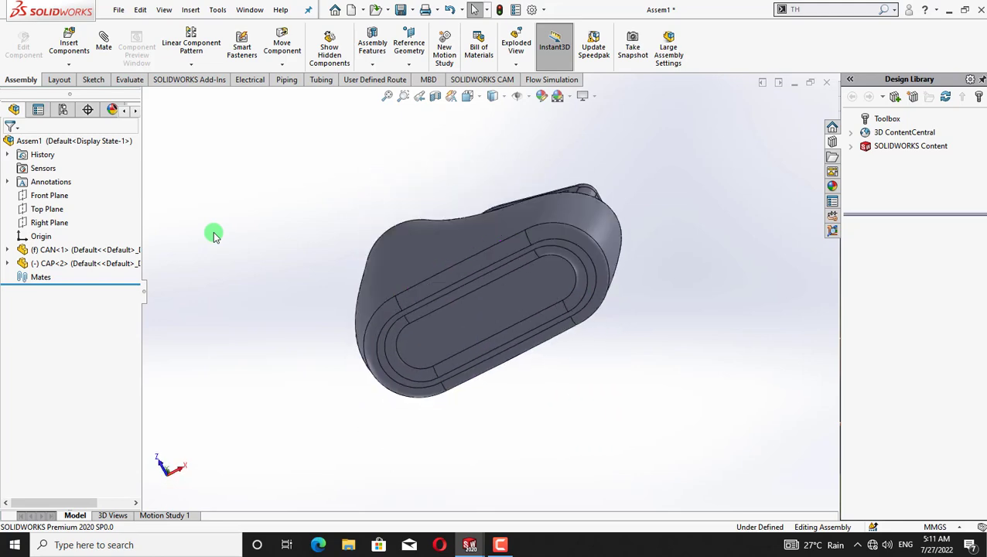
key(Up)
key(Up)
key(Up)
key(Up)
key(Up)
key(Up)
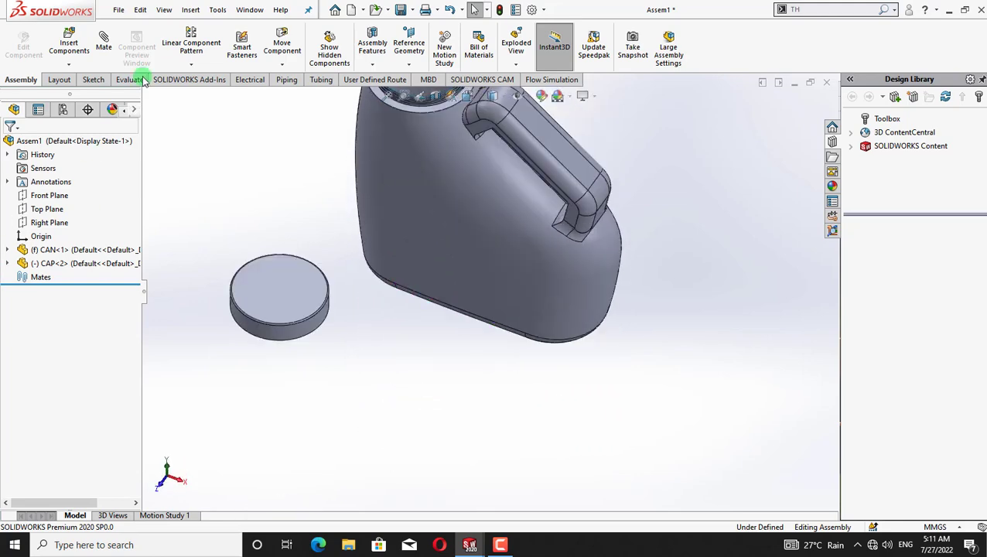
click(105, 45)
click(264, 293)
key(Up)
key(Up)
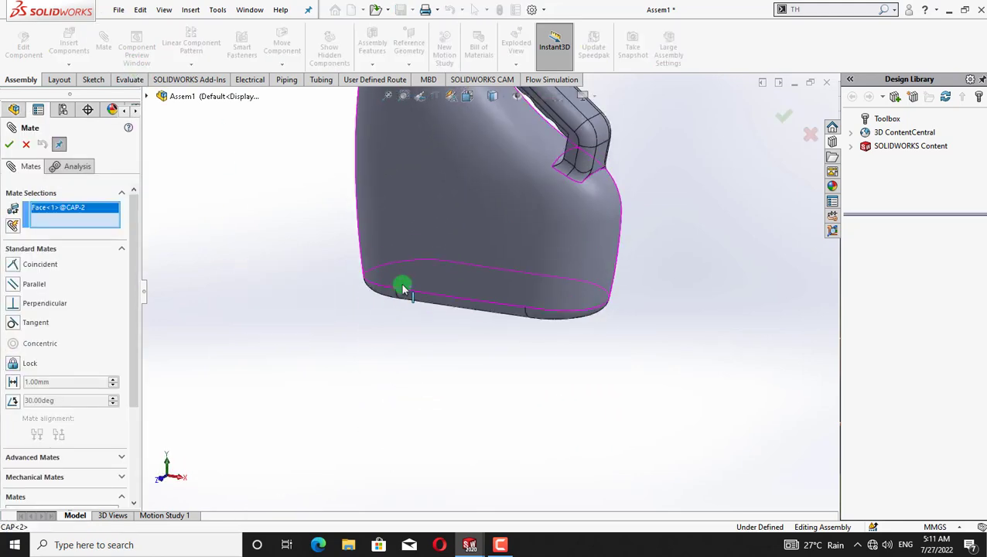
key(Up)
key(Up)
key(Up)
key(Up)
key(Up)
key(Right)
key(Right)
key(Right)
key(Right)
key(Right)
key(Right)
key(Right)
key(Right)
key(Right)
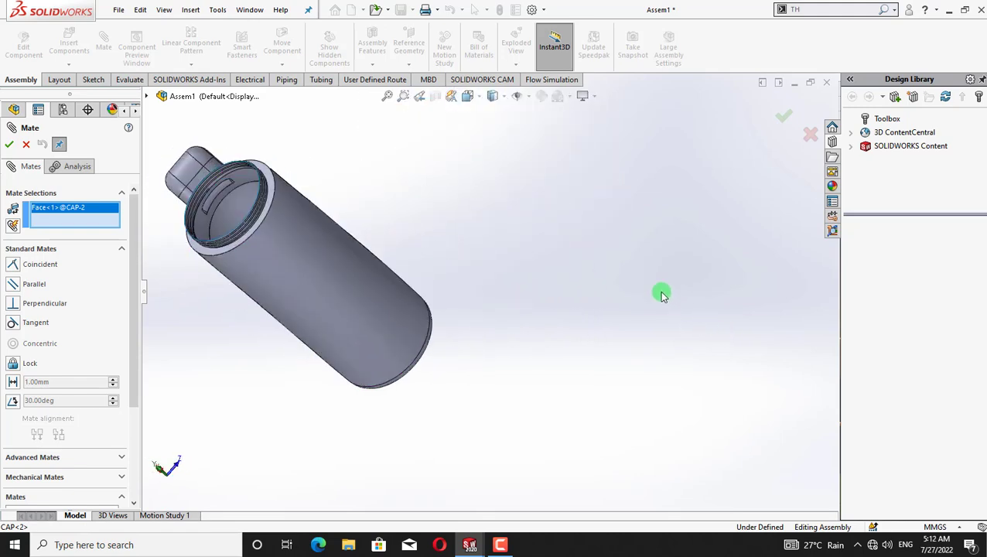
click(267, 222)
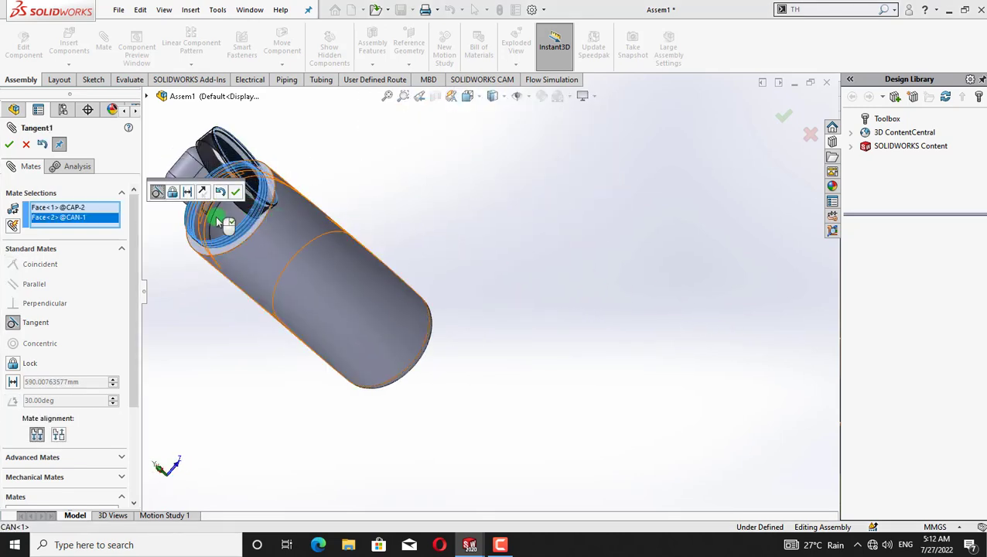
click(26, 145)
click(539, 183)
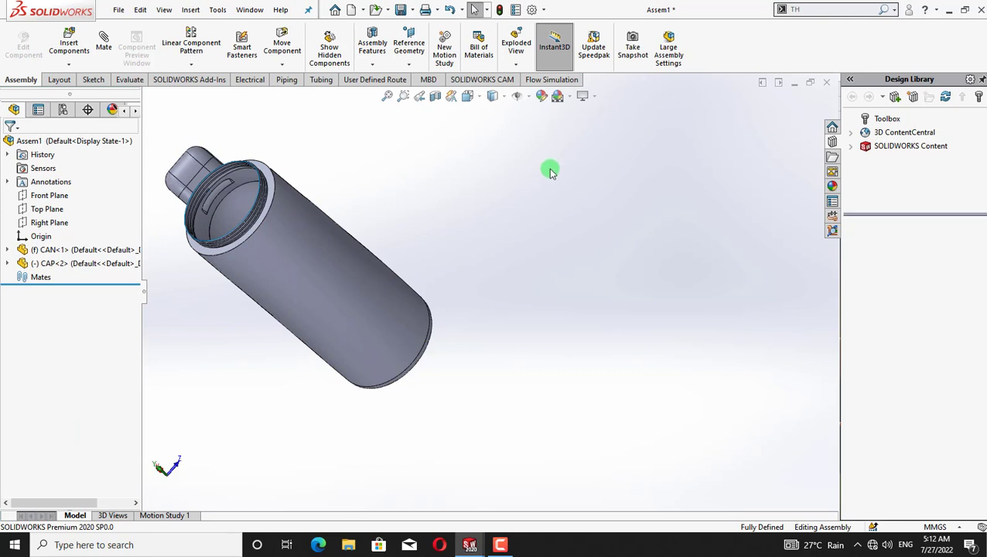
Move the cap close to the can's neck opening.
scroll(551, 160, up, 12)
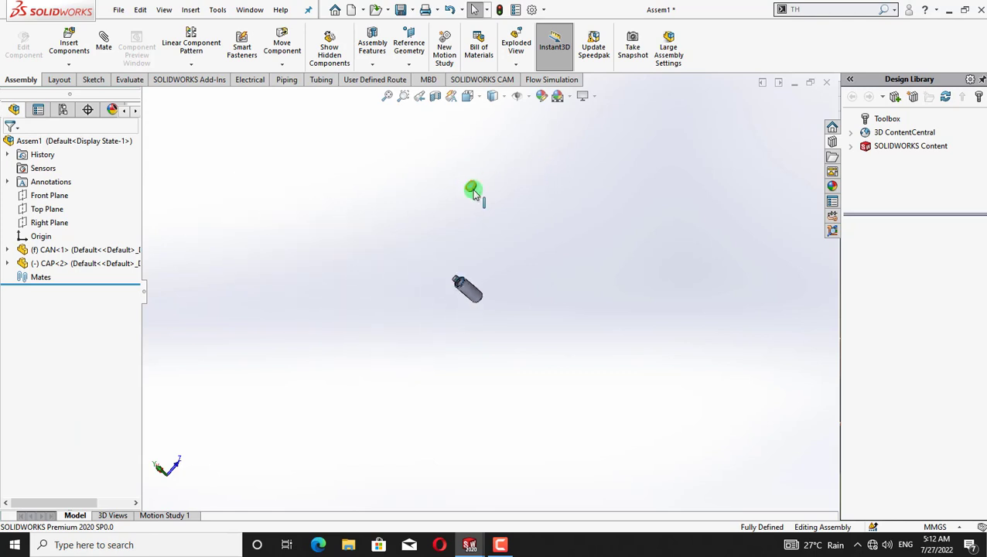
drag(472, 192, 447, 280)
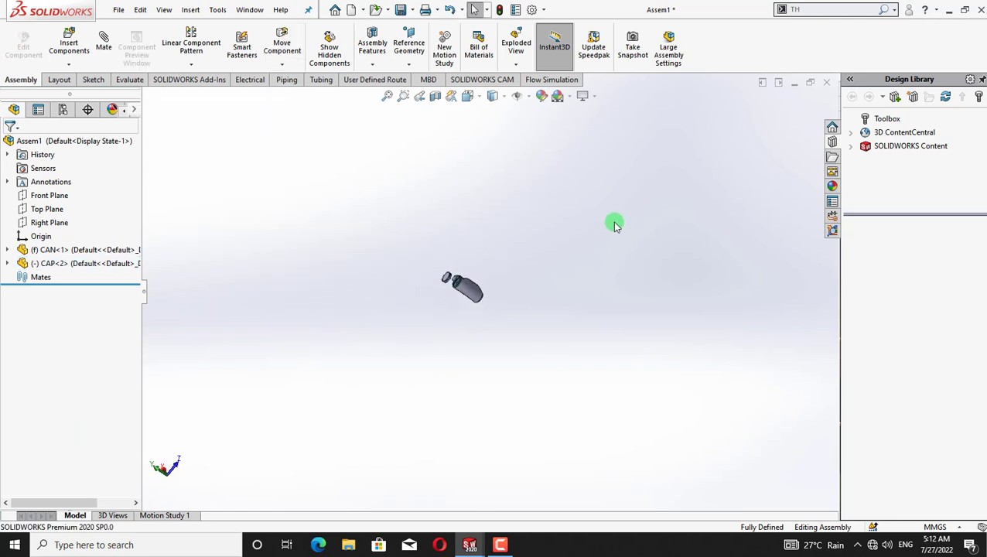
scroll(551, 191, down, 6)
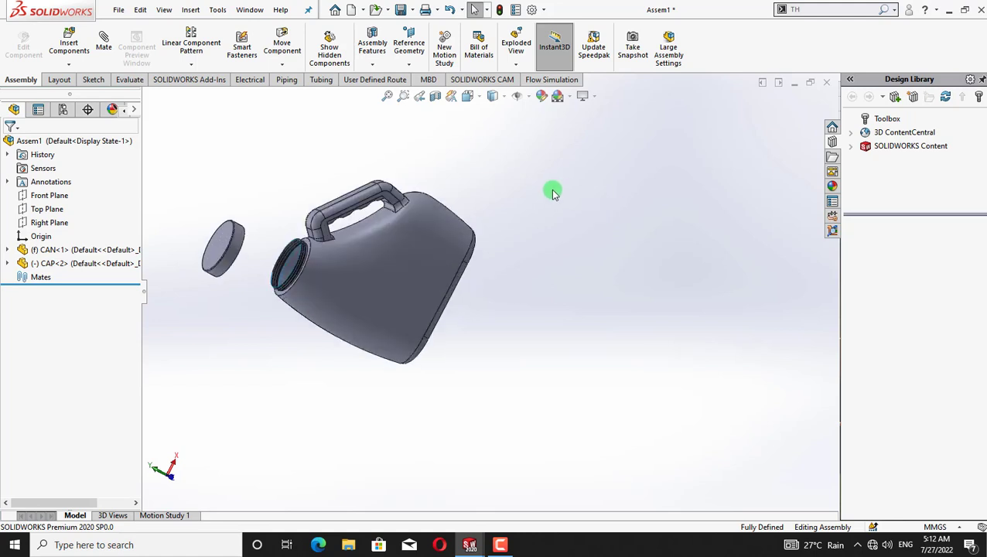
Add a concentric mate between the cap's open rim edge and the circular edge at the can's neck.
click(104, 45)
middle_drag(254, 160, 309, 249)
click(261, 230)
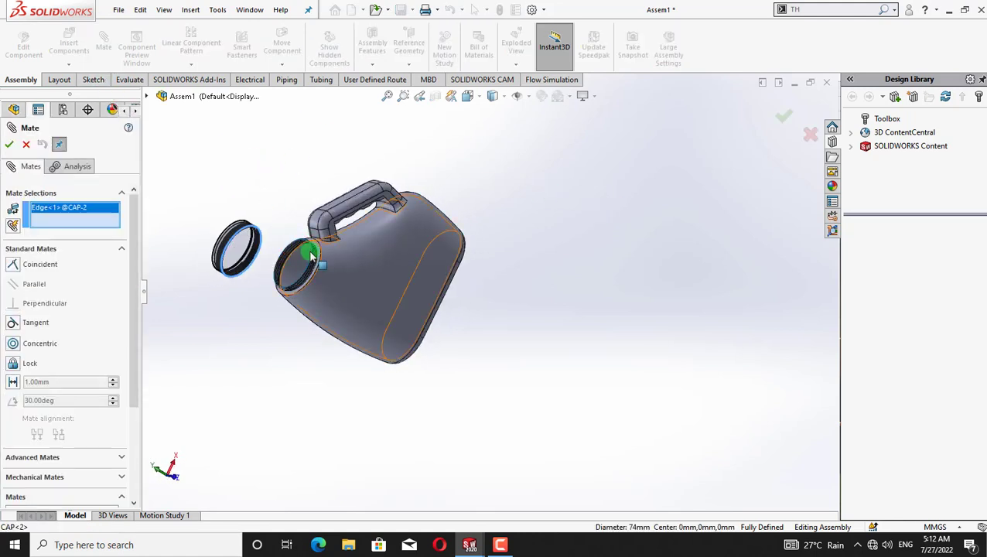
click(311, 249)
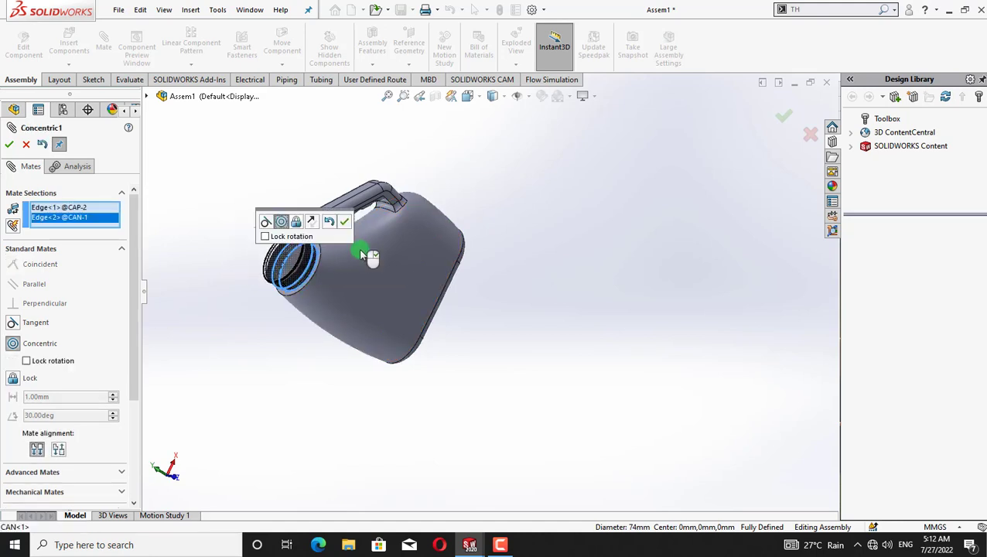
click(344, 224)
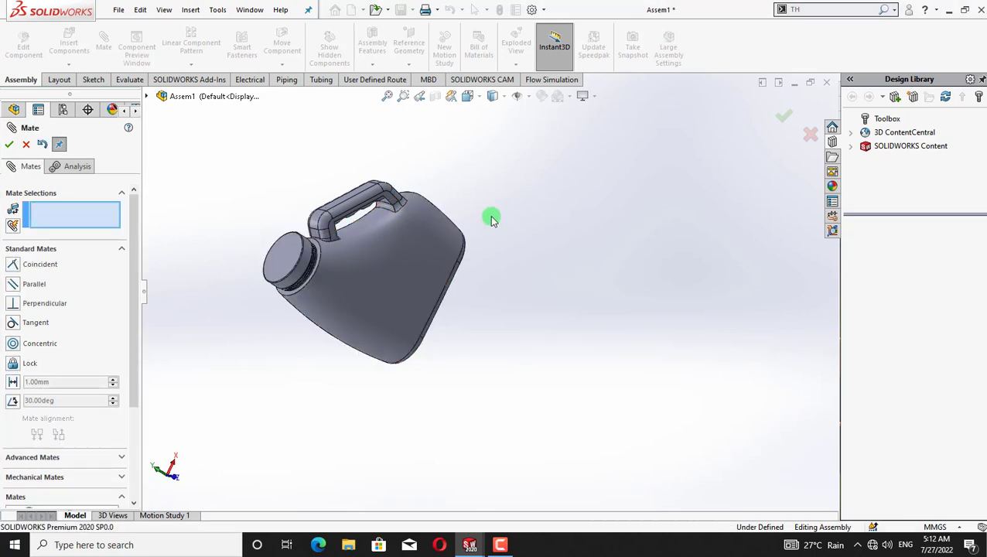
right_click(252, 185)
click(271, 254)
Add a coincident mate between the cap's open rim face and the ring-shaped shoulder face around the can's neck.
right_click(216, 187)
click(240, 256)
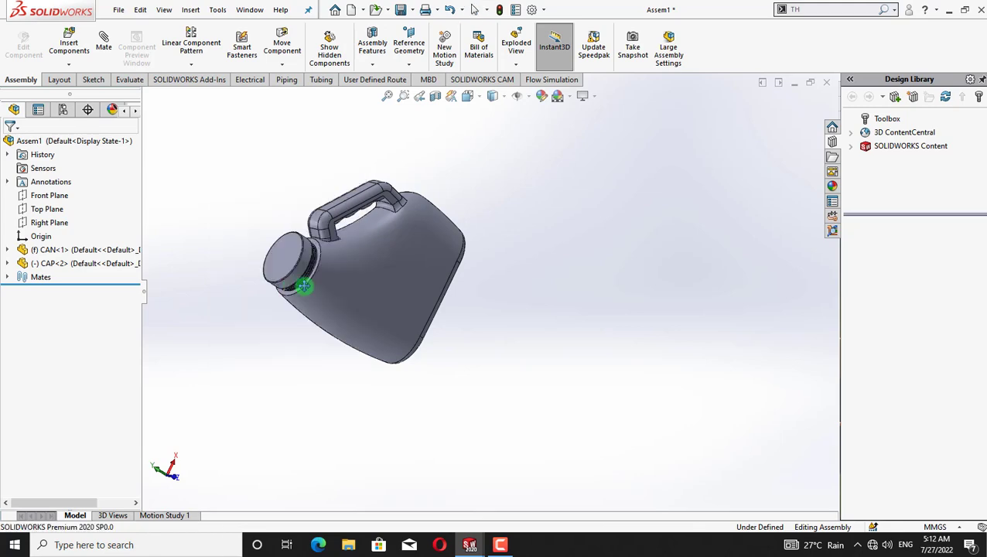
drag(306, 283, 569, 291)
scroll(665, 260, down, 8)
drag(696, 259, 370, 341)
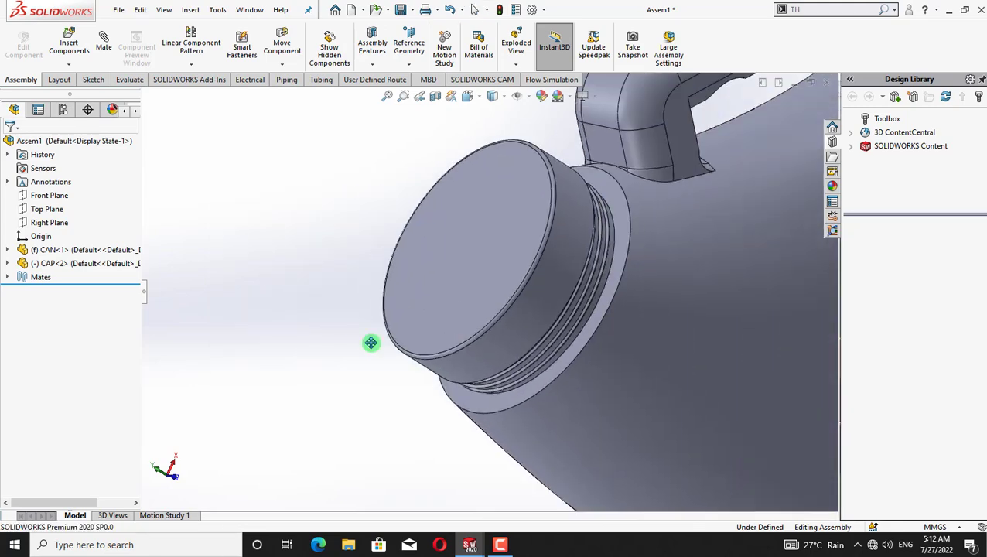
scroll(369, 341, down, 1)
key(Escape)
middle_drag(277, 256, 247, 213)
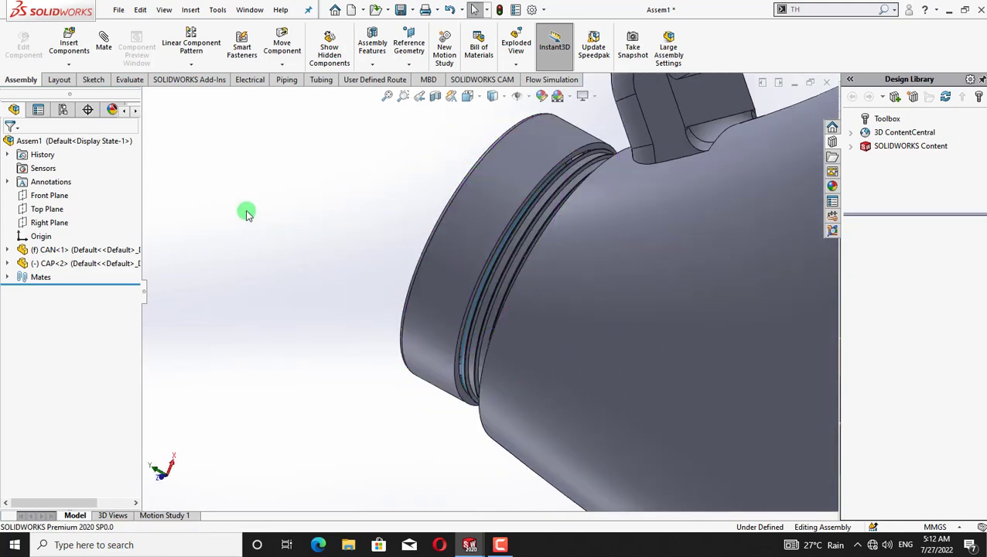
click(102, 57)
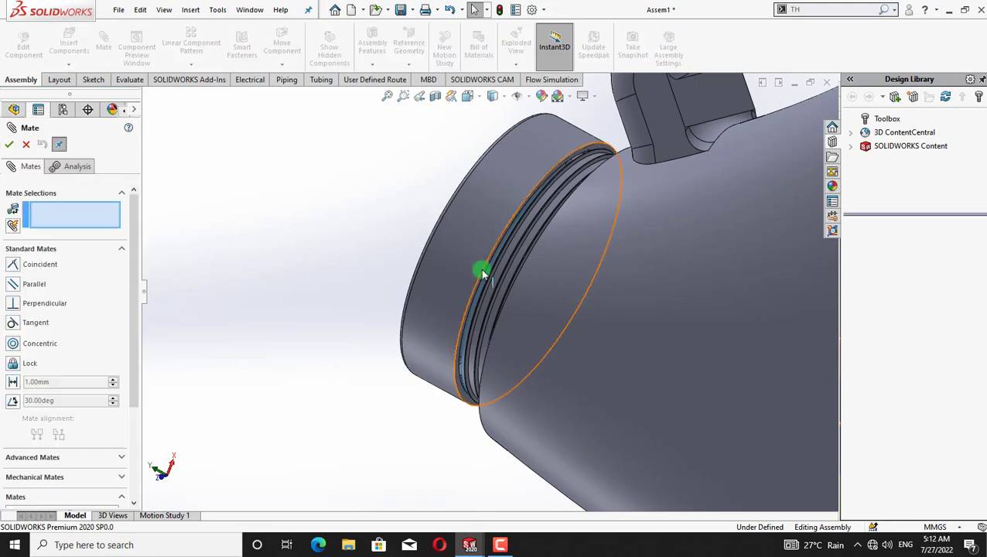
click(463, 393)
middle_drag(301, 283, 465, 265)
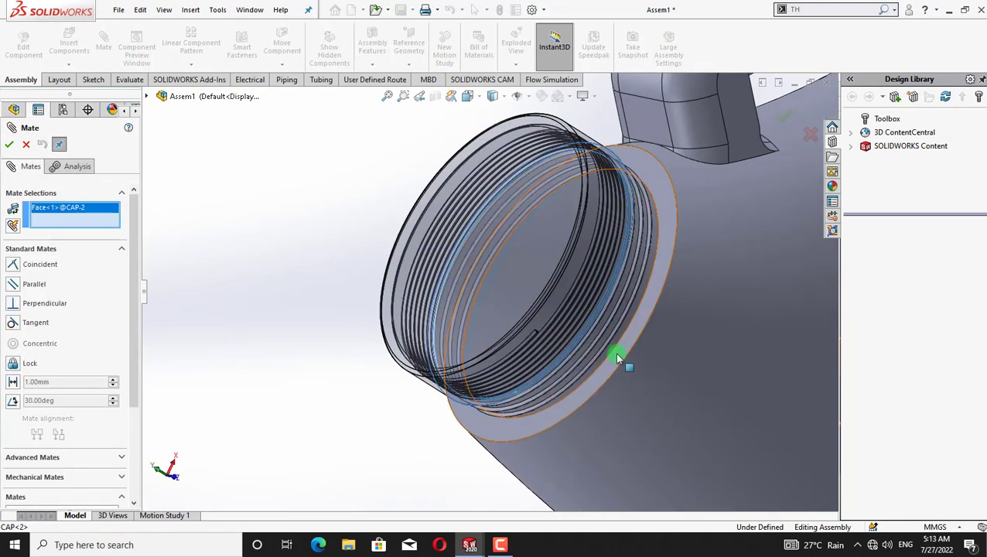
click(619, 416)
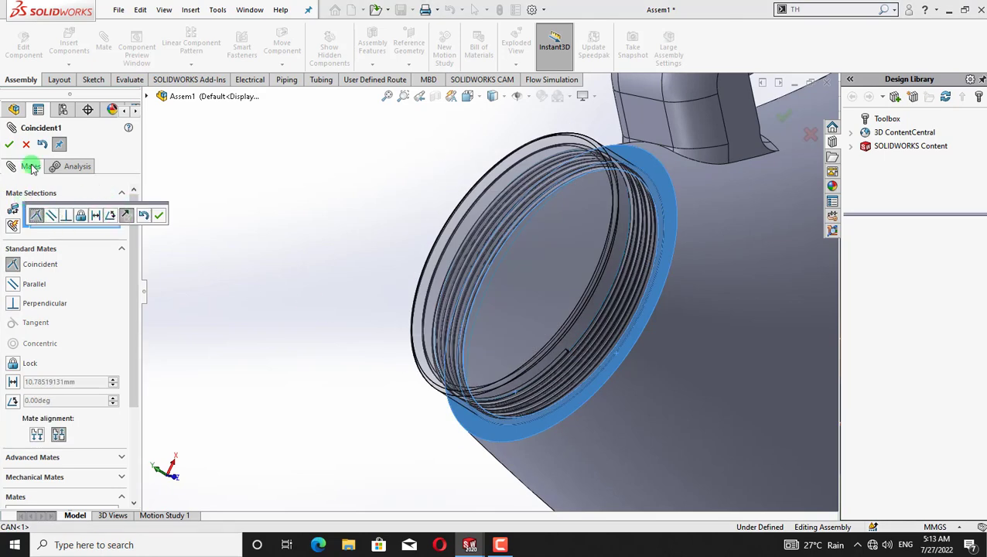
click(10, 146)
key(f)
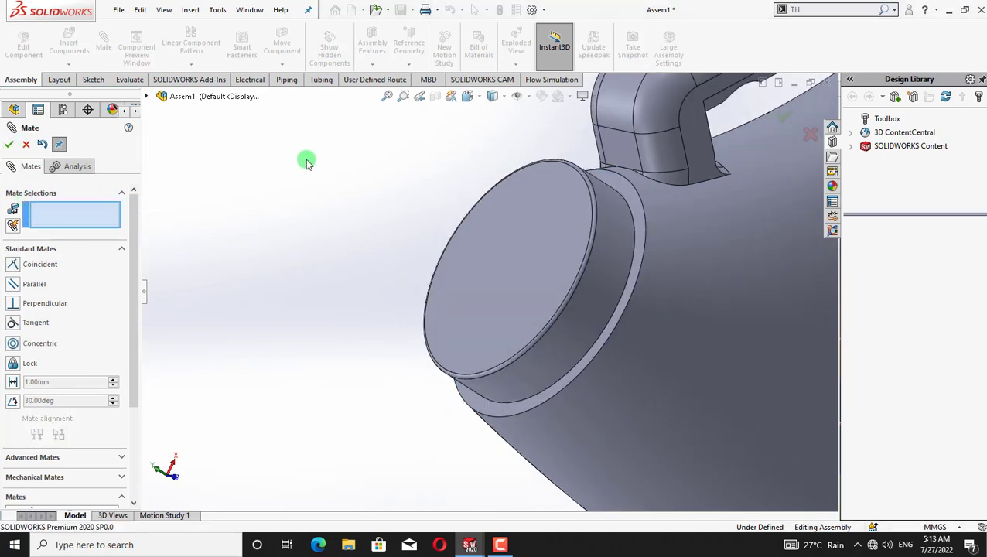
right_click(371, 176)
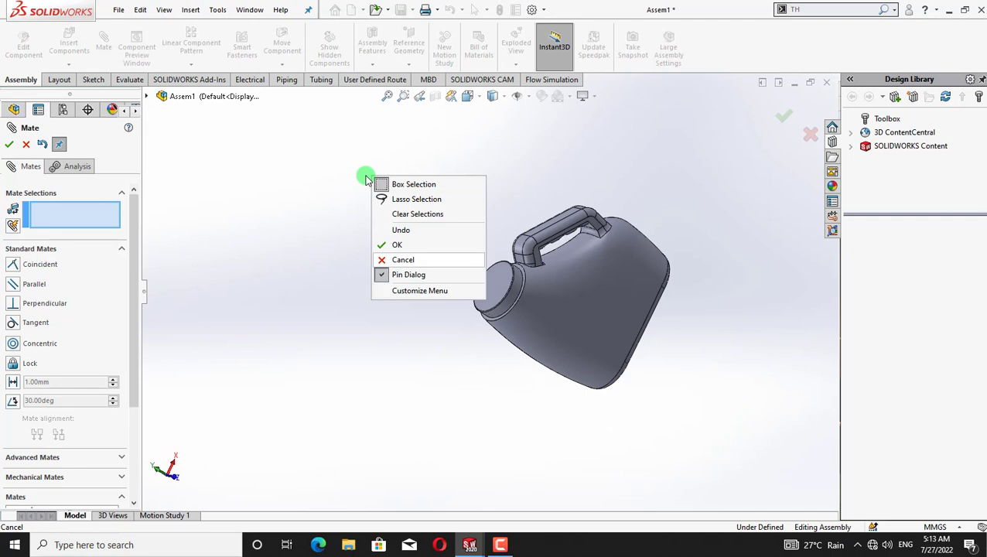
click(244, 229)
click(8, 142)
Apply a red color appearance to both the can and the cap at component level.
middle_drag(315, 156, 315, 155)
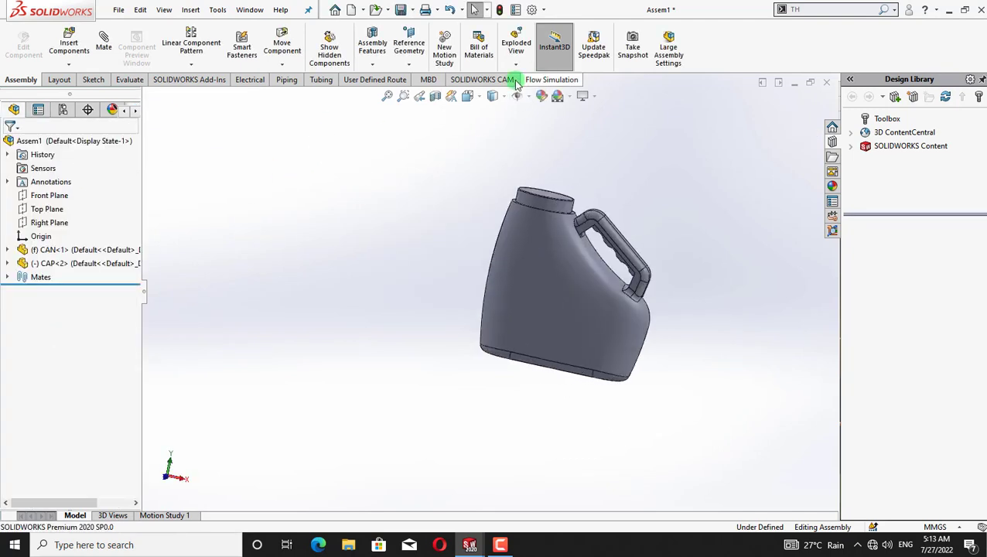
click(832, 187)
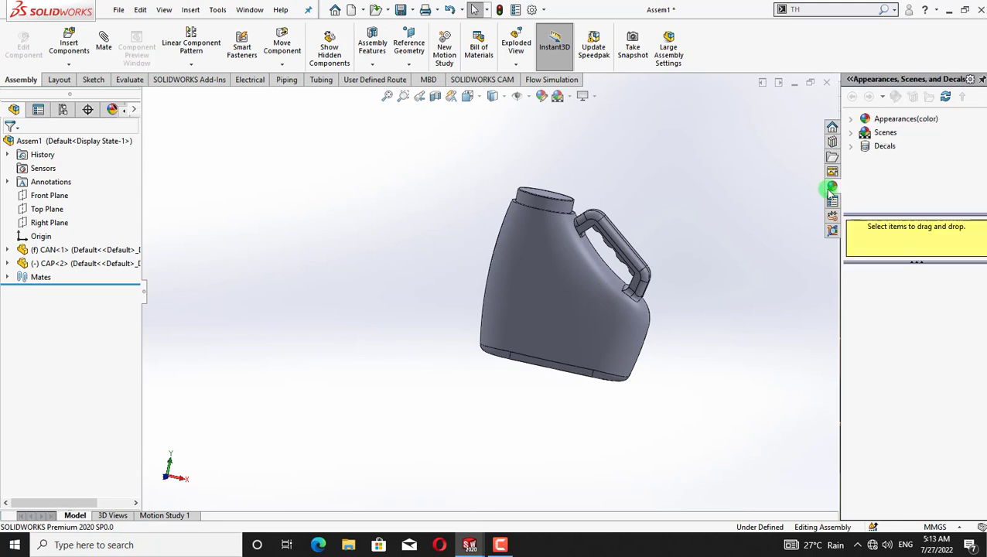
click(851, 121)
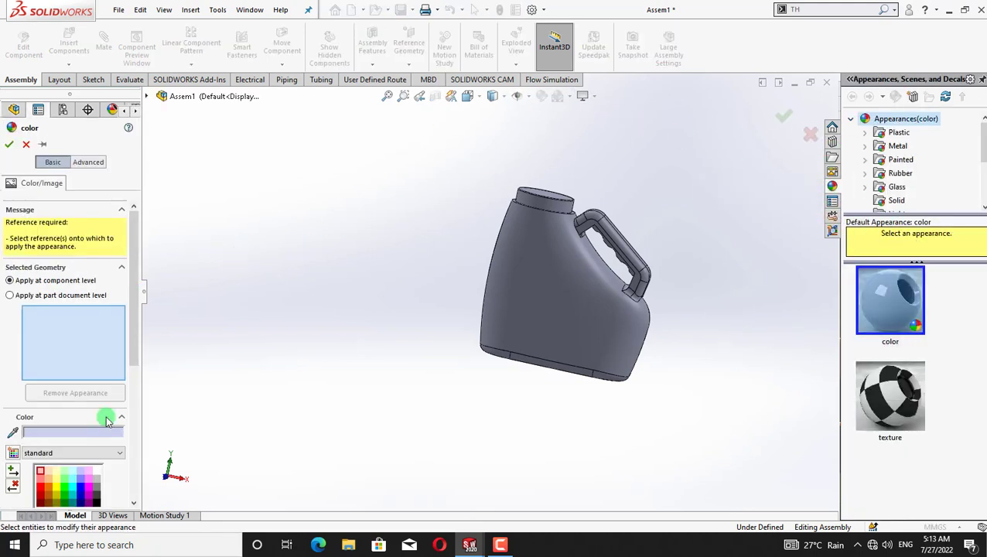
click(75, 491)
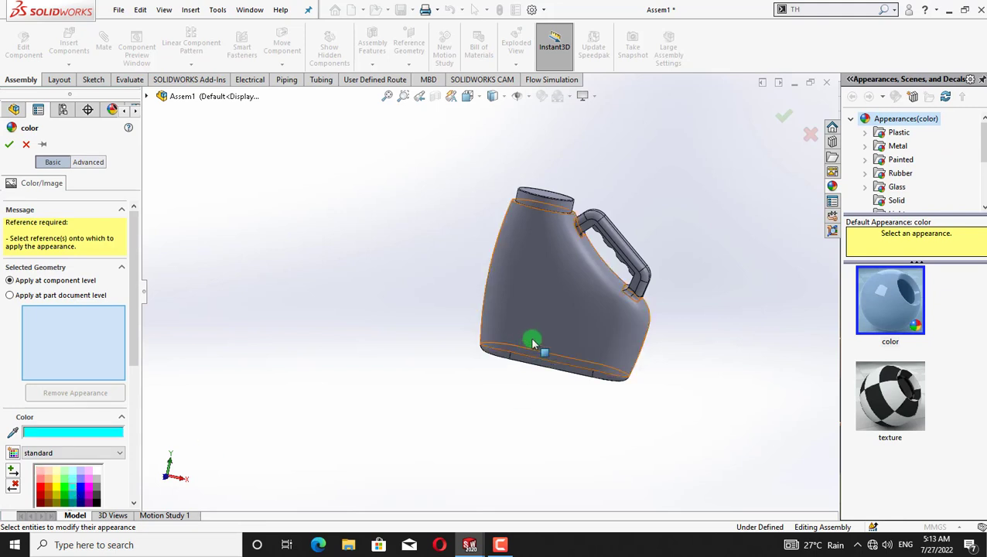
click(529, 341)
click(565, 215)
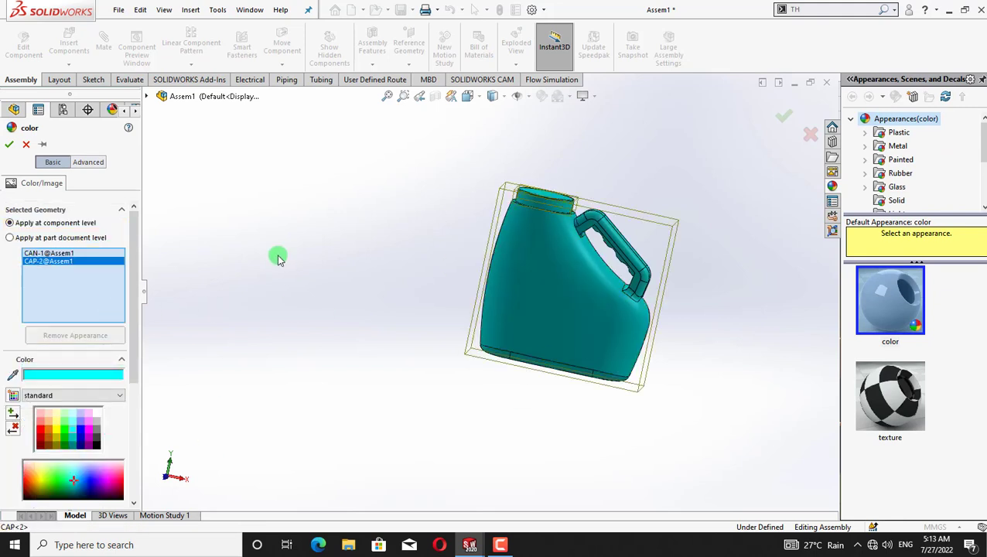
click(40, 434)
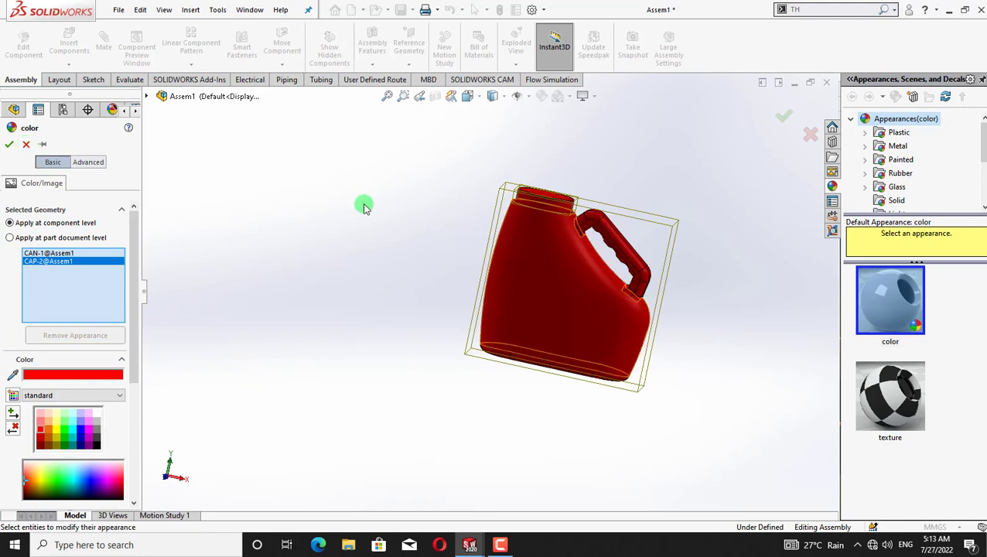
click(8, 144)
Change the cap's color appearance to blue at component level.
click(538, 103)
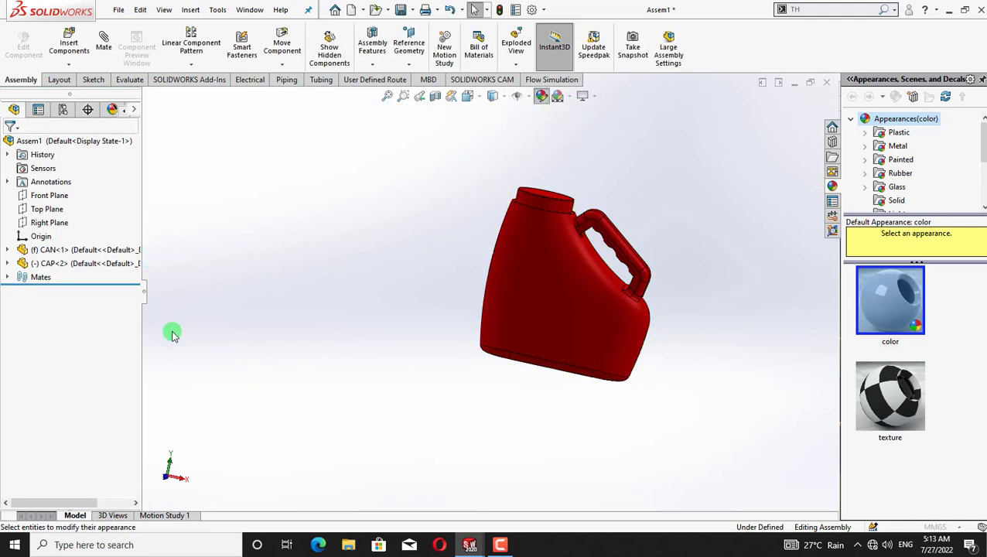
click(562, 204)
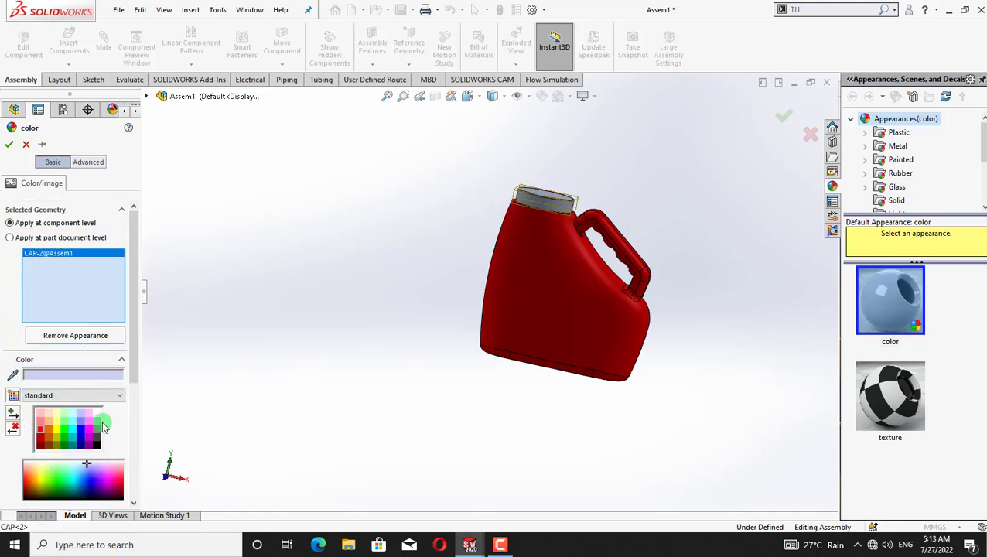
click(85, 429)
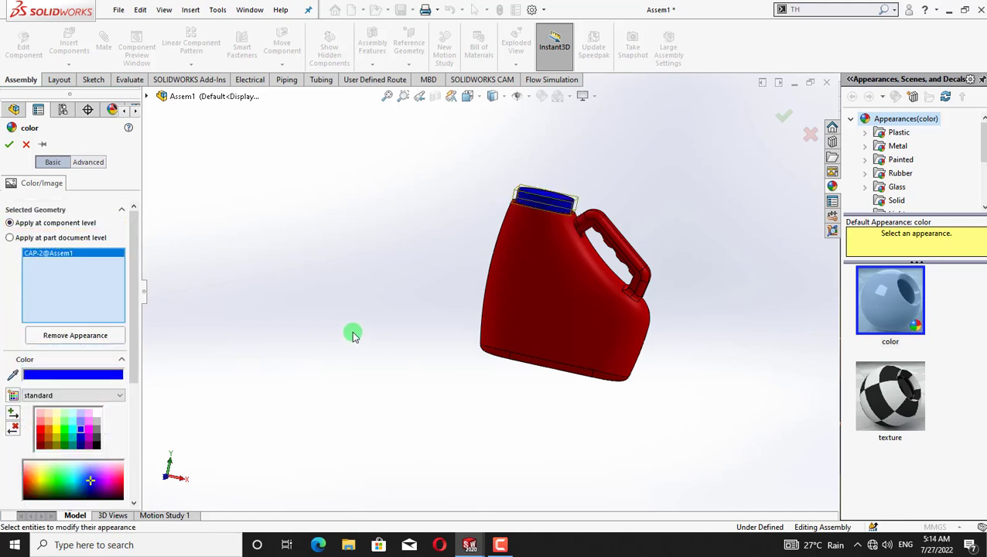
middle_drag(352, 334, 385, 333)
click(495, 96)
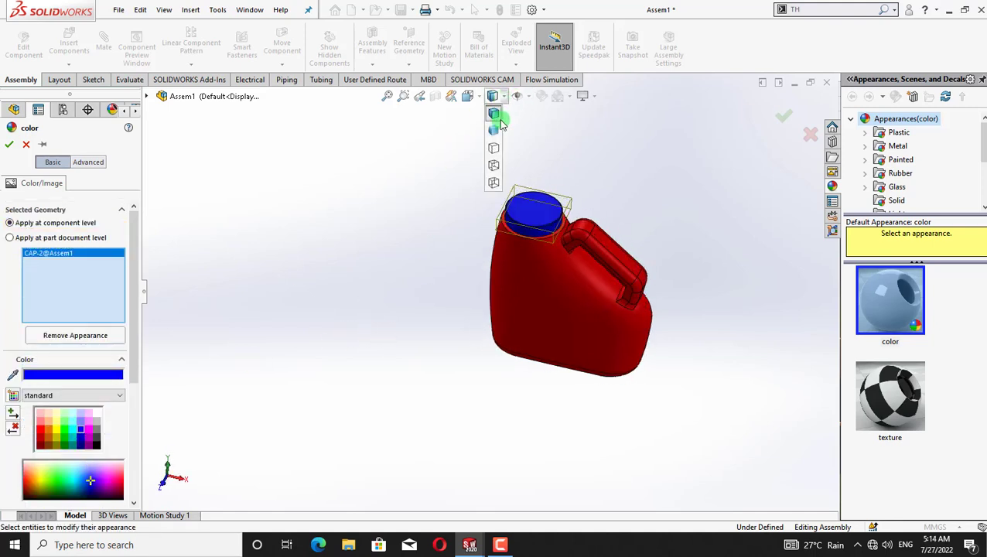
click(11, 144)
Apply a plain white scene and frame the cap and handle up close.
click(558, 96)
click(579, 124)
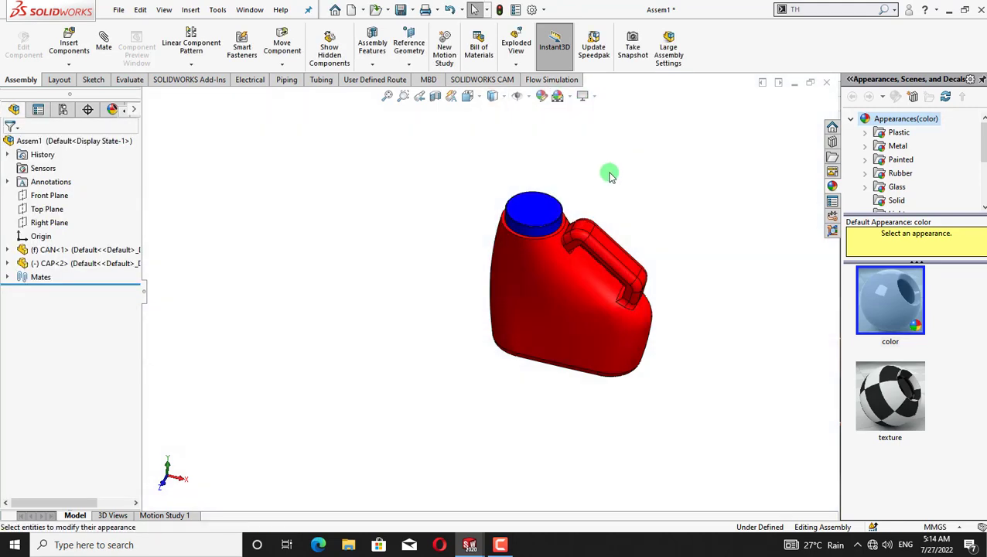
middle_drag(623, 151, 627, 151)
scroll(628, 150, down, 7)
right_click(454, 171)
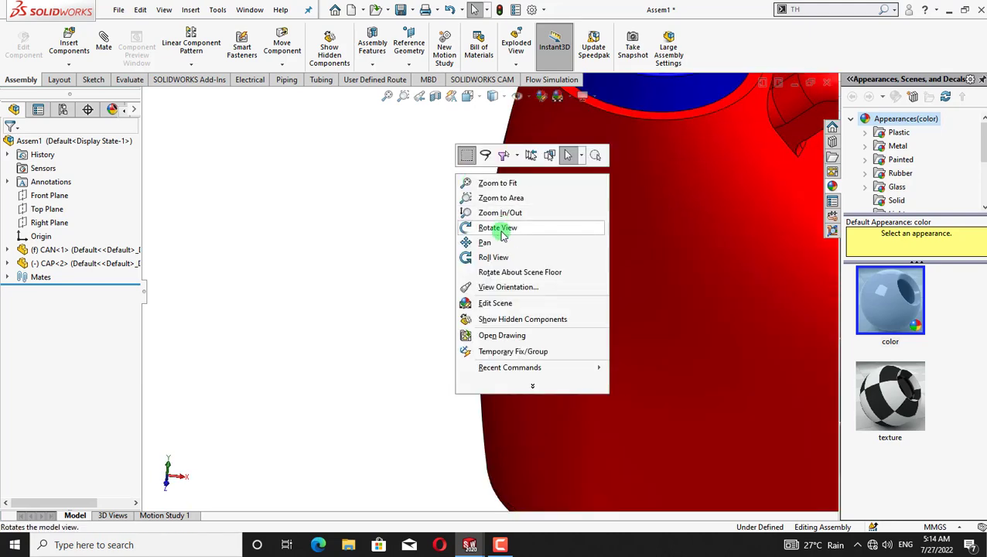
click(503, 242)
scroll(377, 366, up, 5)
right_click(190, 201)
click(221, 208)
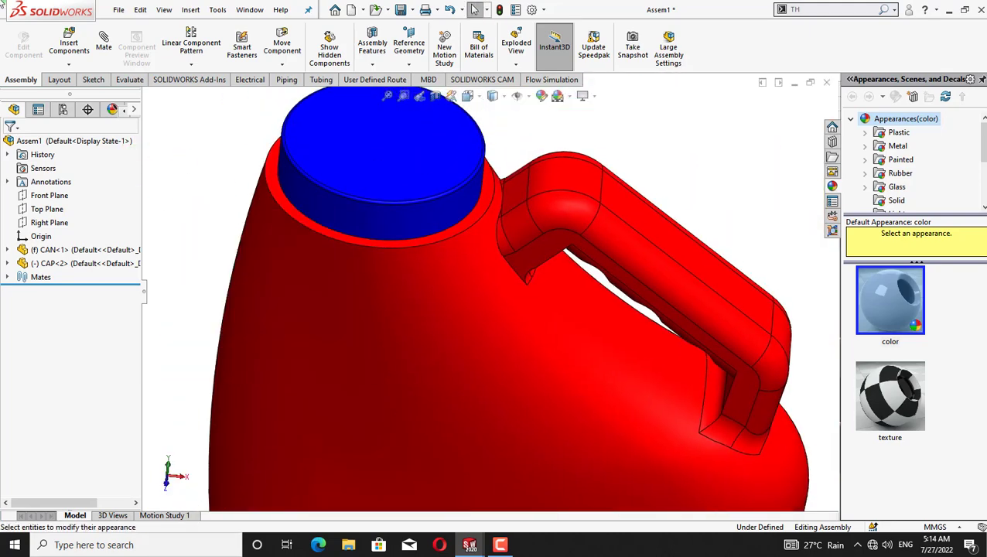
Save the assembly as CAN ASSEMB in IGES format in the New folder on the Desktop.
click(119, 10)
click(181, 162)
click(543, 291)
key(BackSpace)
key(BackSpace)
key(BackSpace)
key(BackSpace)
key(BackSpace)
key(BackSpace)
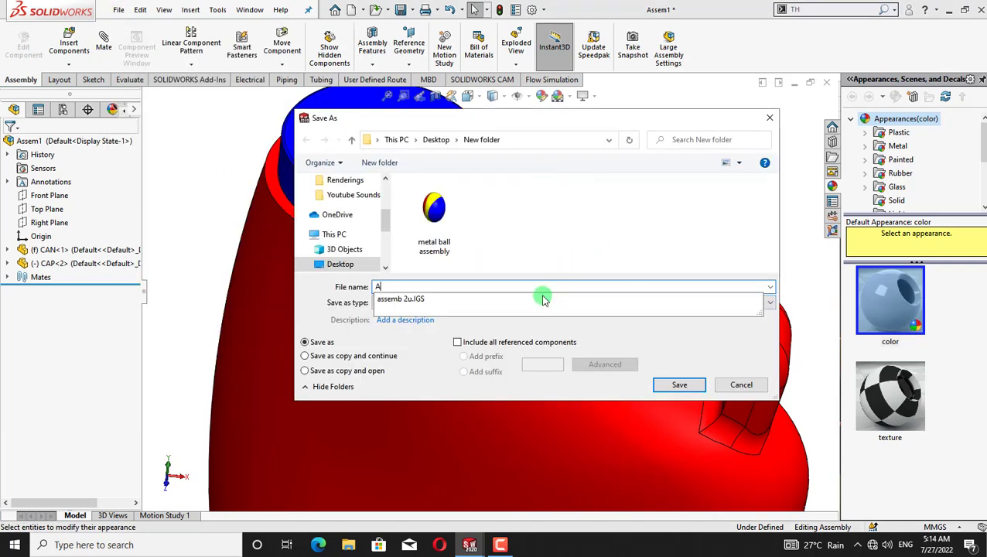
text(CAN ASSEMB)
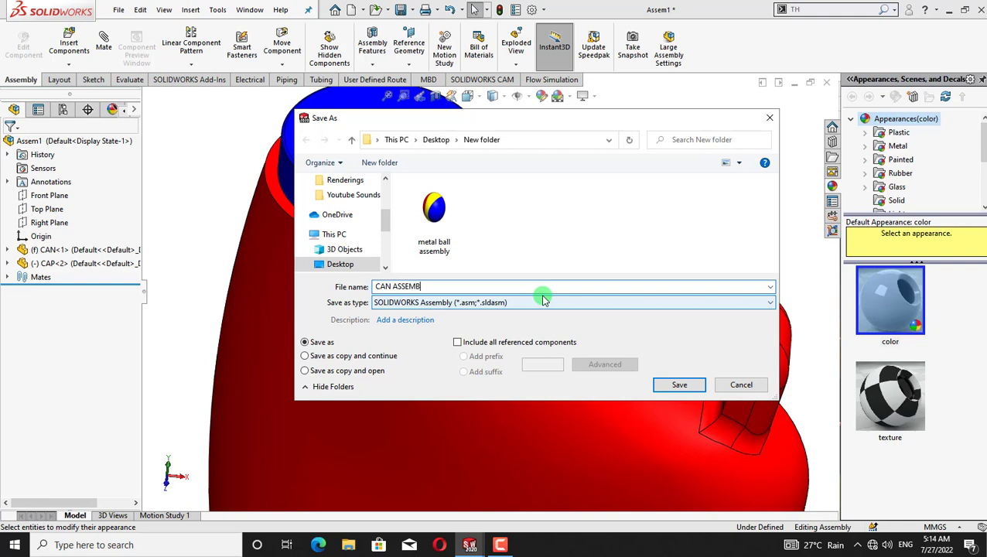
click(722, 303)
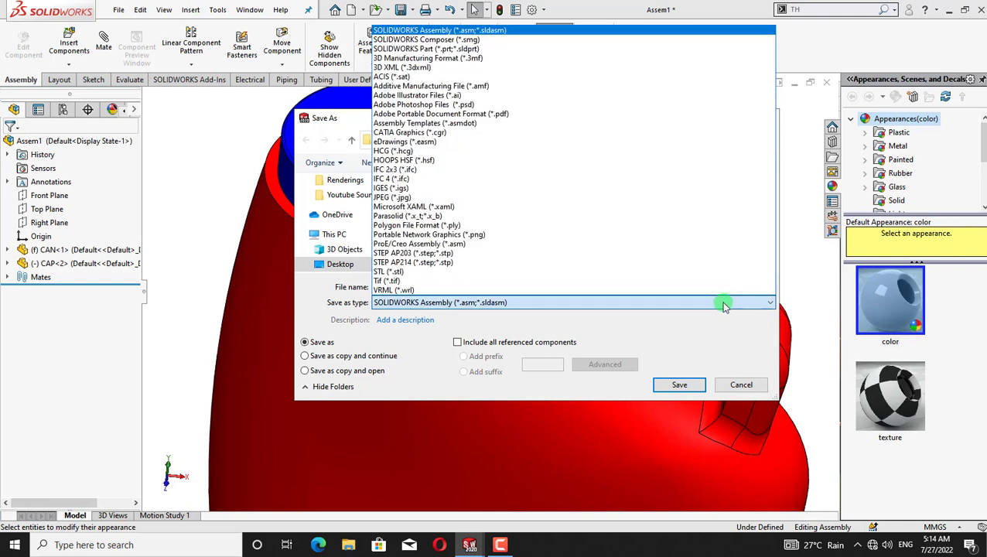
click(696, 190)
click(682, 404)
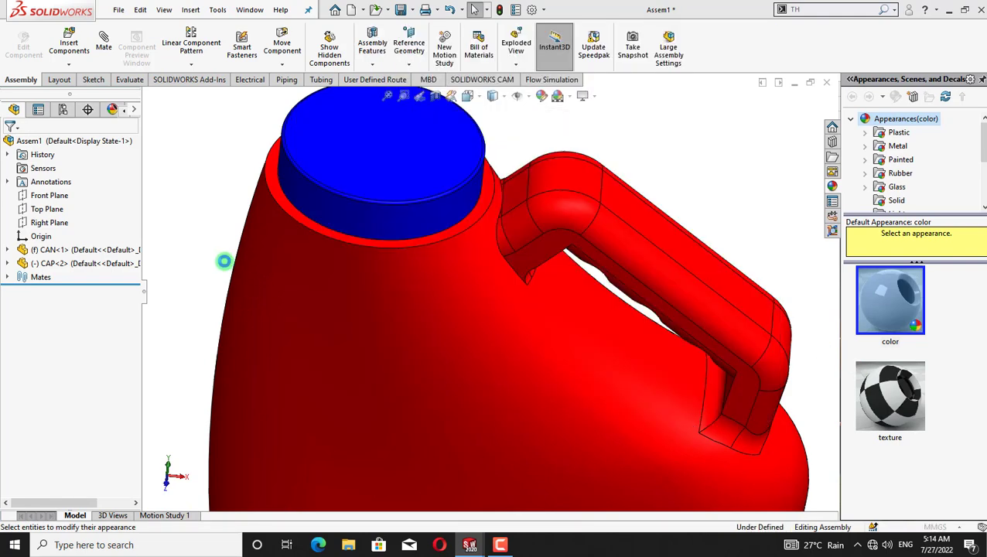